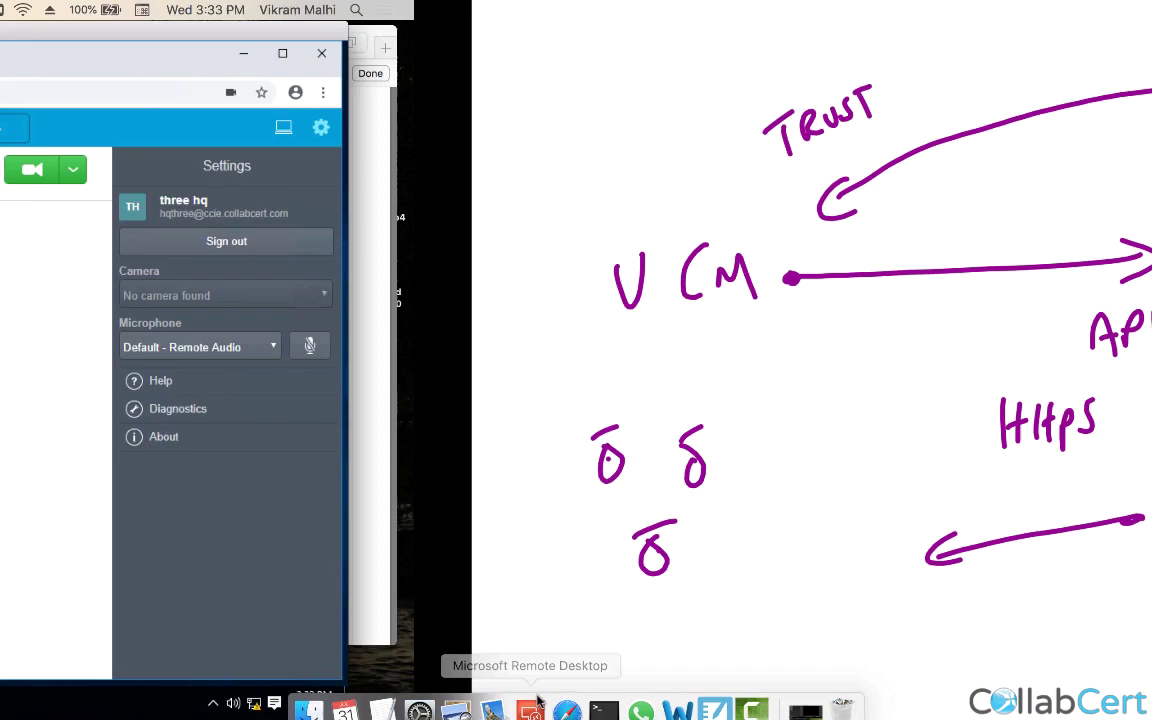
Switch the remote desktop to the HQ-PC session and bring the route plan report tab forward.
{"action": "left_click", "coordinate": [255, 12]}
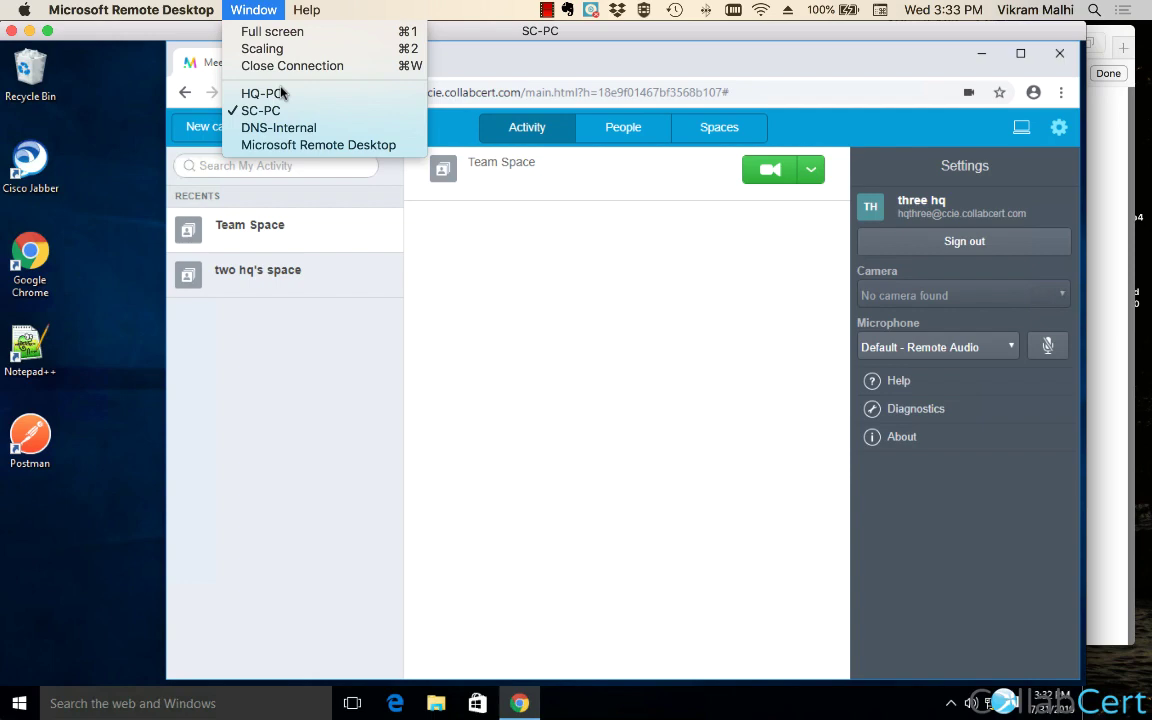
{"action": "left_click", "coordinate": [257, 90]}
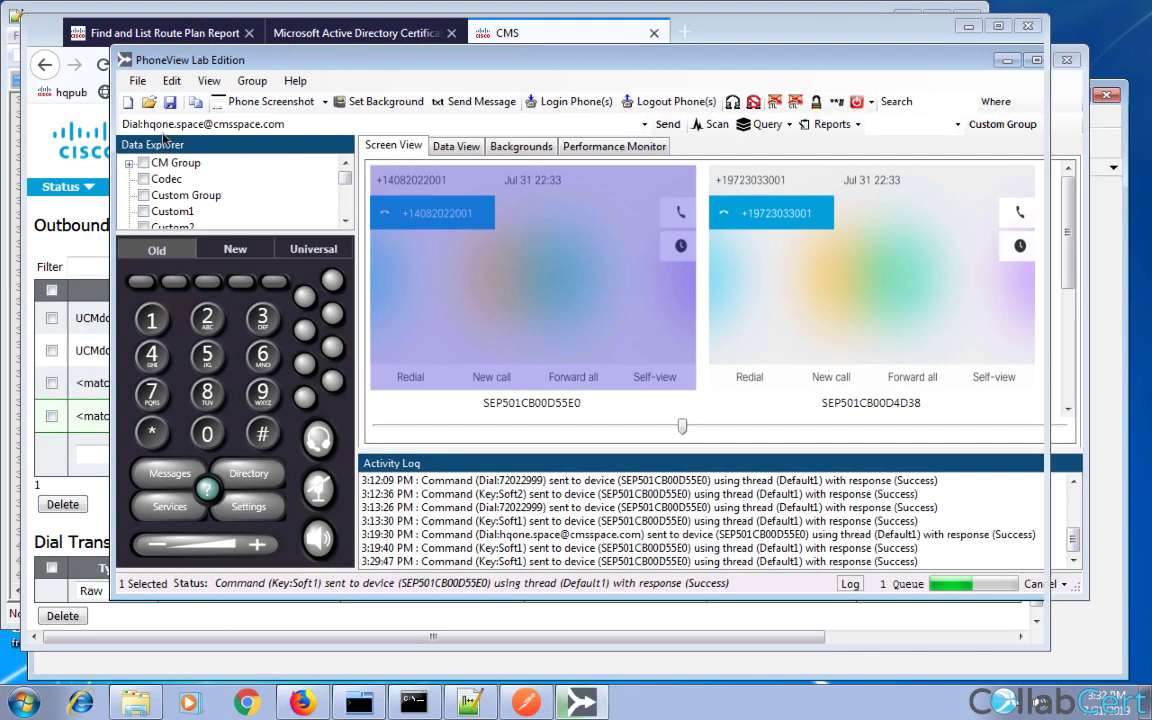
{"action": "left_click", "coordinate": [175, 42]}
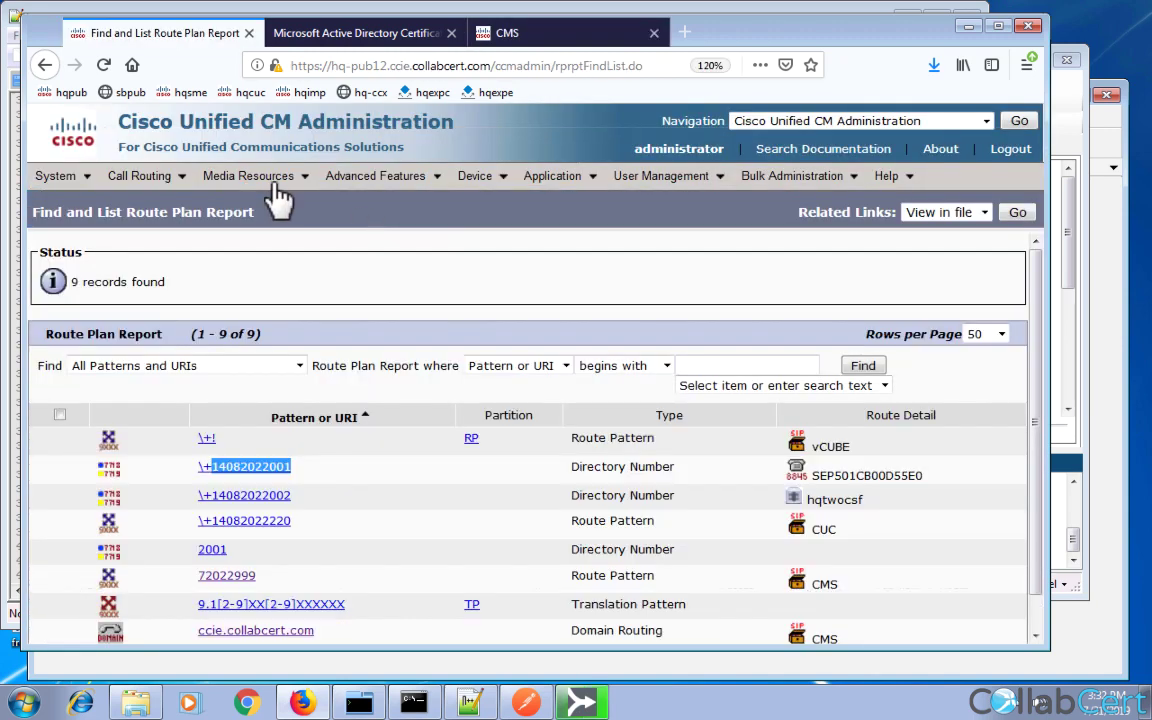
Sign in to Cisco Unified OS Administration from the Navigation menu.
{"action": "mouse_move", "coordinate": [268, 182]}
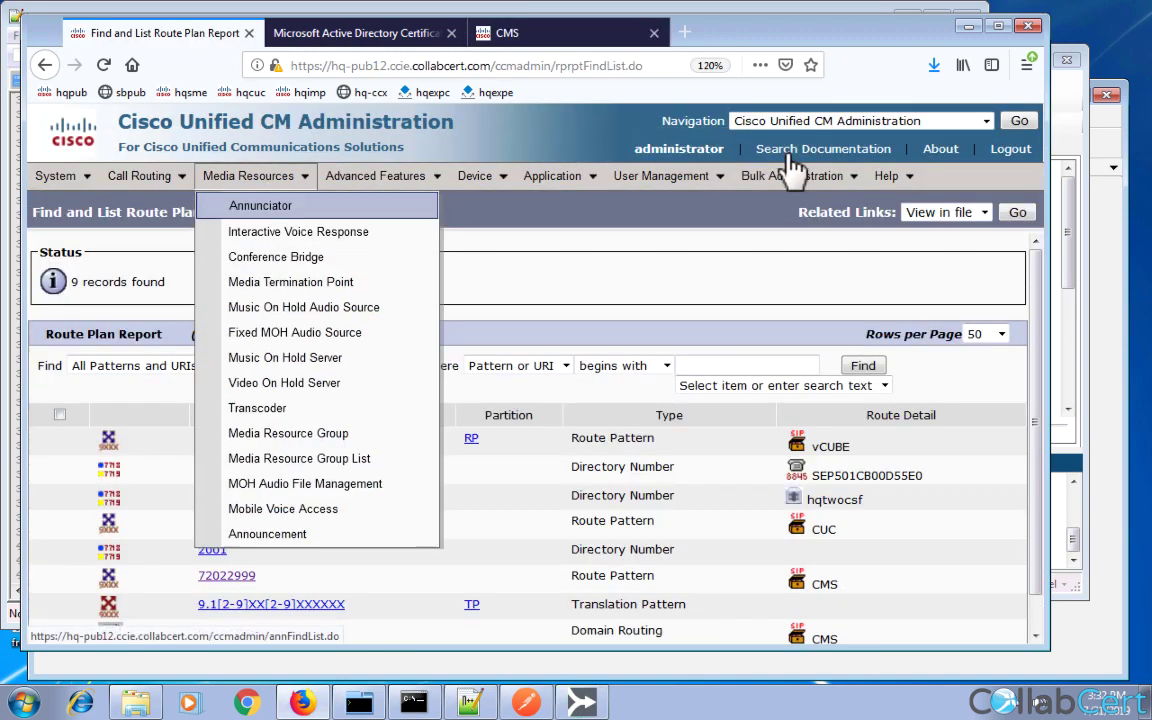
{"action": "left_click", "coordinate": [829, 130]}
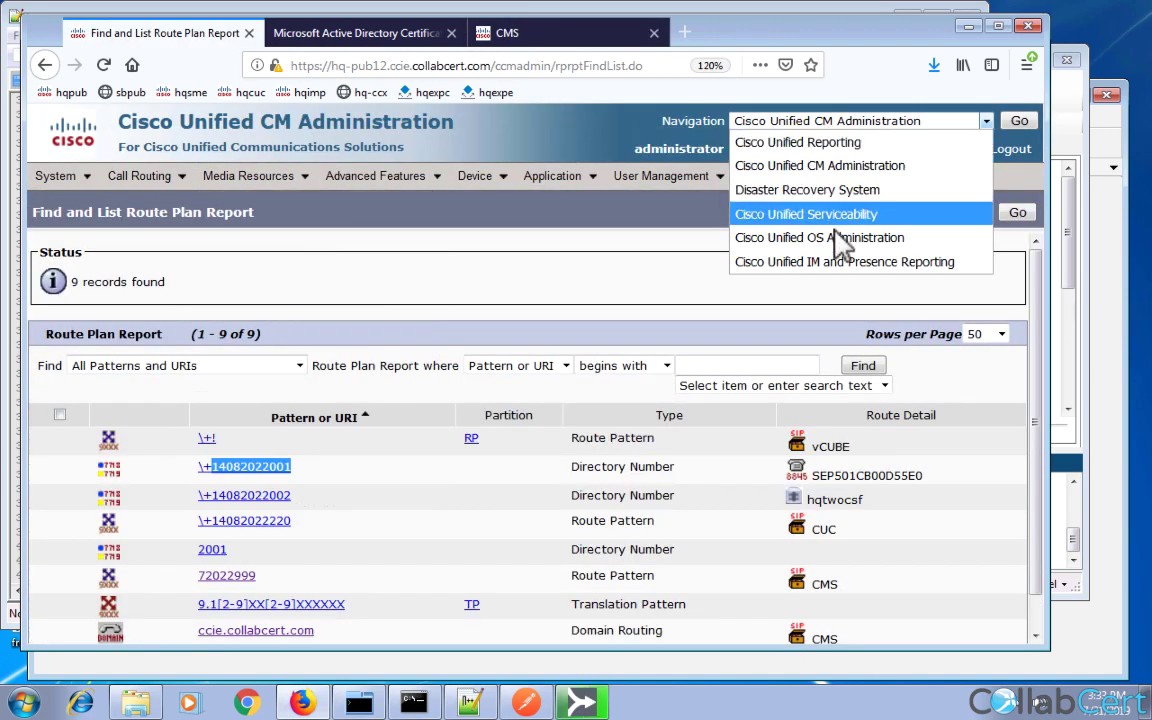
{"action": "key", "text": "Escape"}
{"action": "key", "text": "Down"}
{"action": "left_click", "coordinate": [1019, 121]}
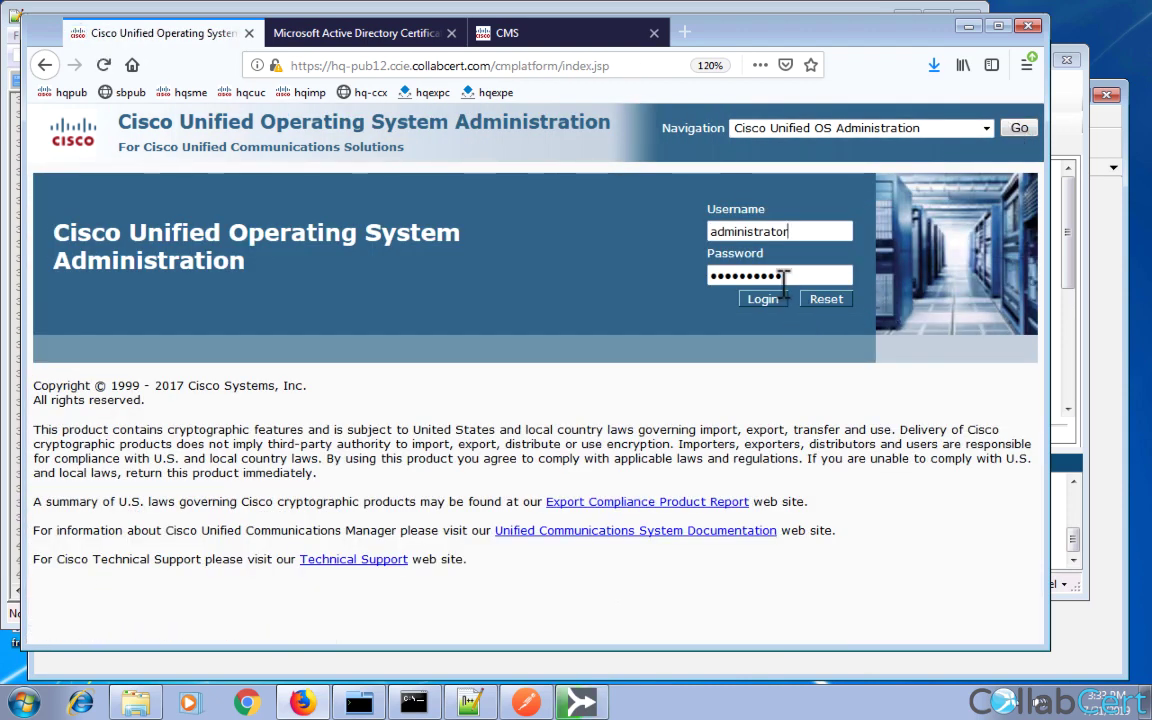
{"action": "left_click", "coordinate": [762, 300]}
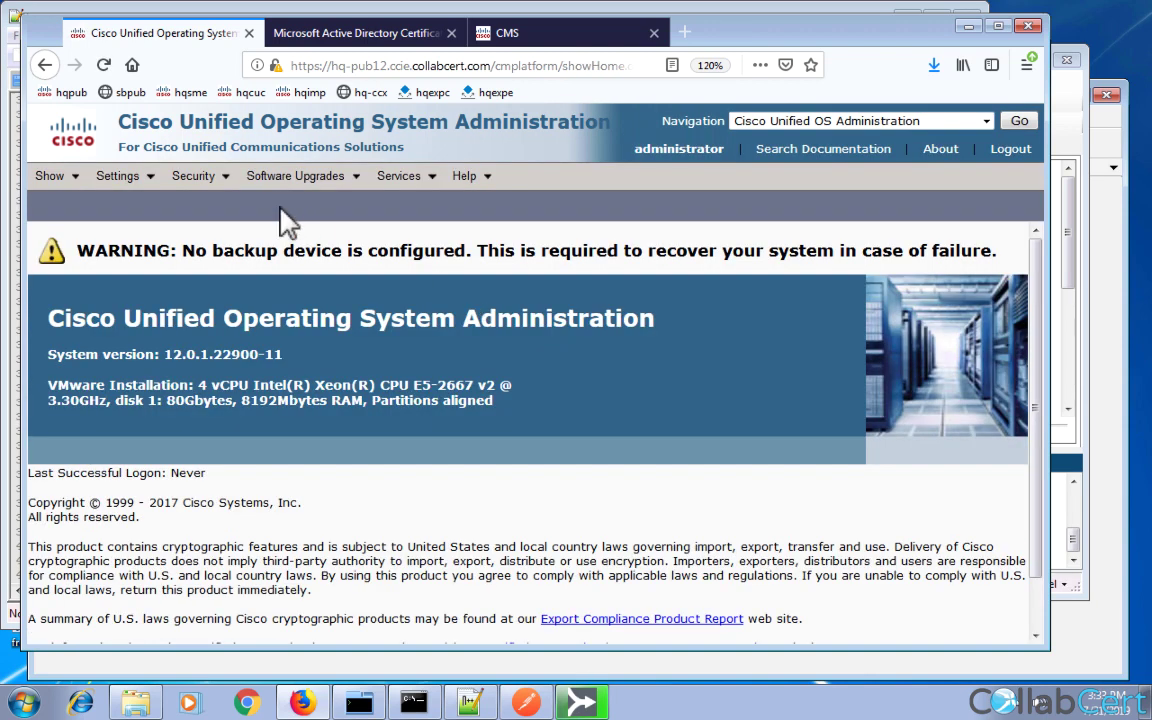
{"action": "mouse_move", "coordinate": [285, 178]}
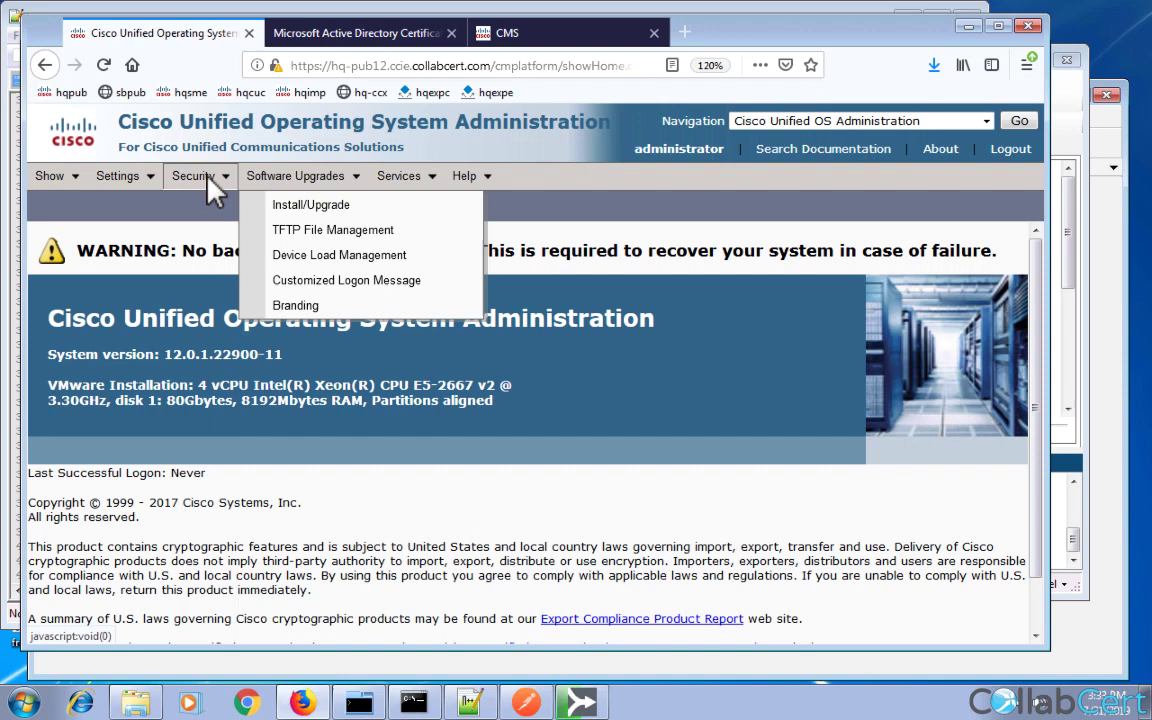
Upload Downloads\root.cer as a CallManager-trust certificate.
{"action": "mouse_move", "coordinate": [208, 184]}
{"action": "left_click", "coordinate": [223, 207]}
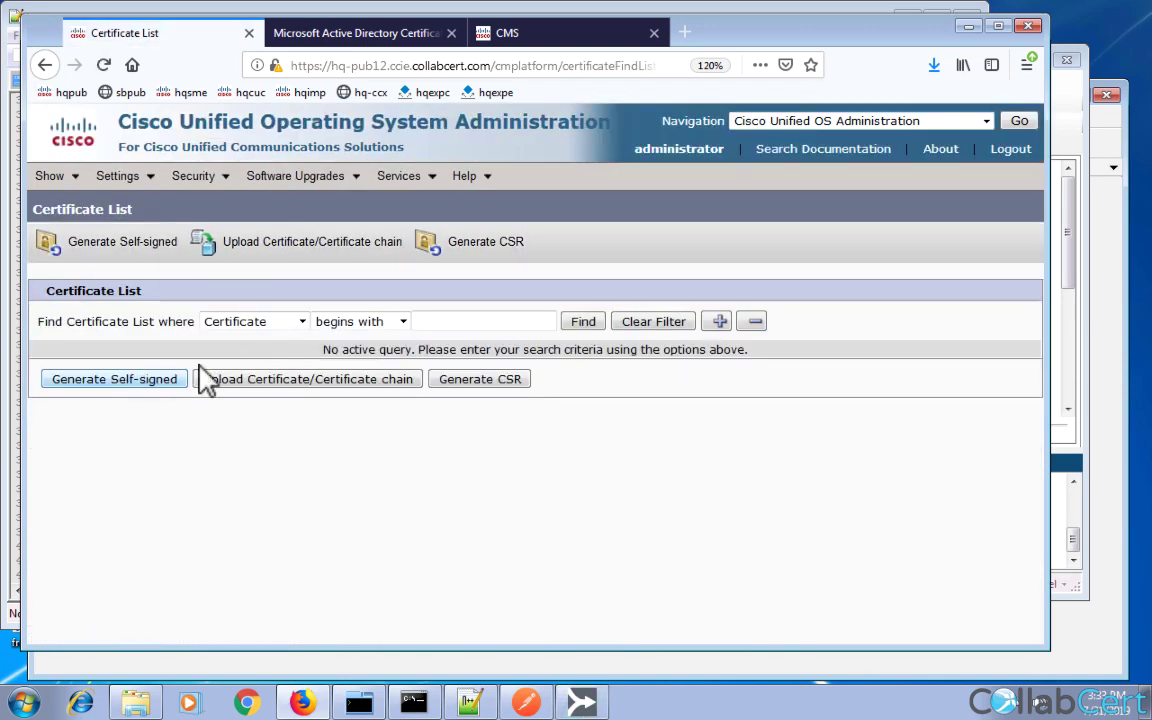
{"action": "left_click", "coordinate": [372, 380]}
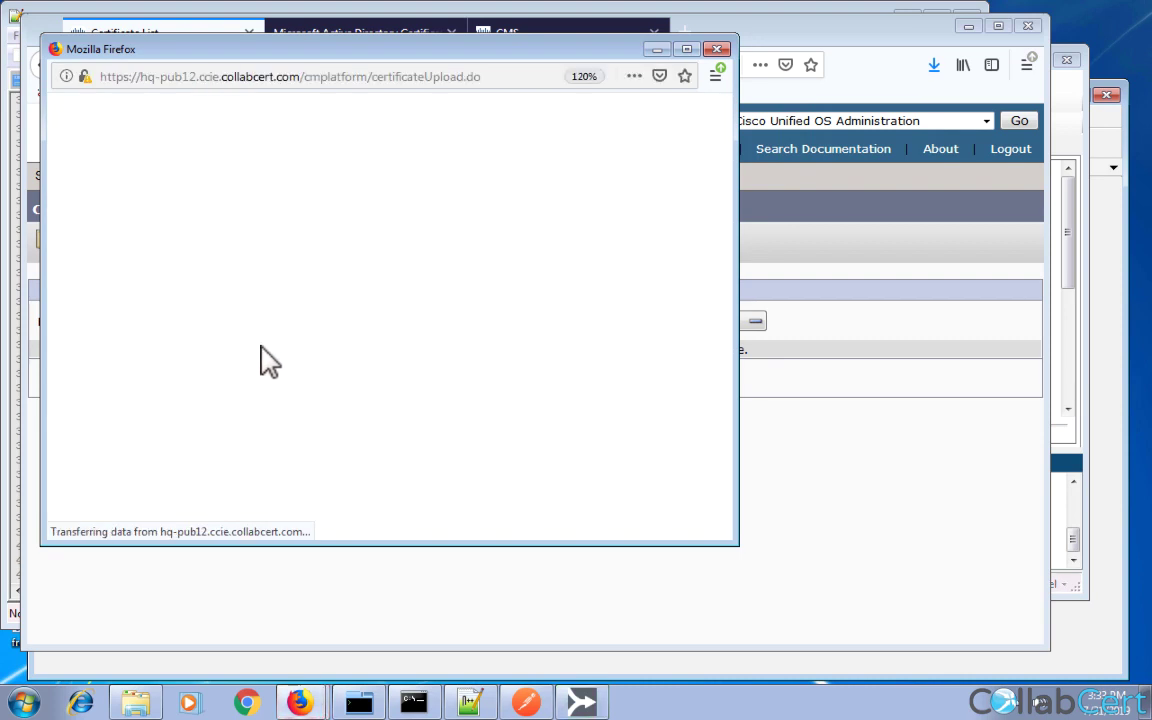
{"action": "left_click", "coordinate": [300, 298]}
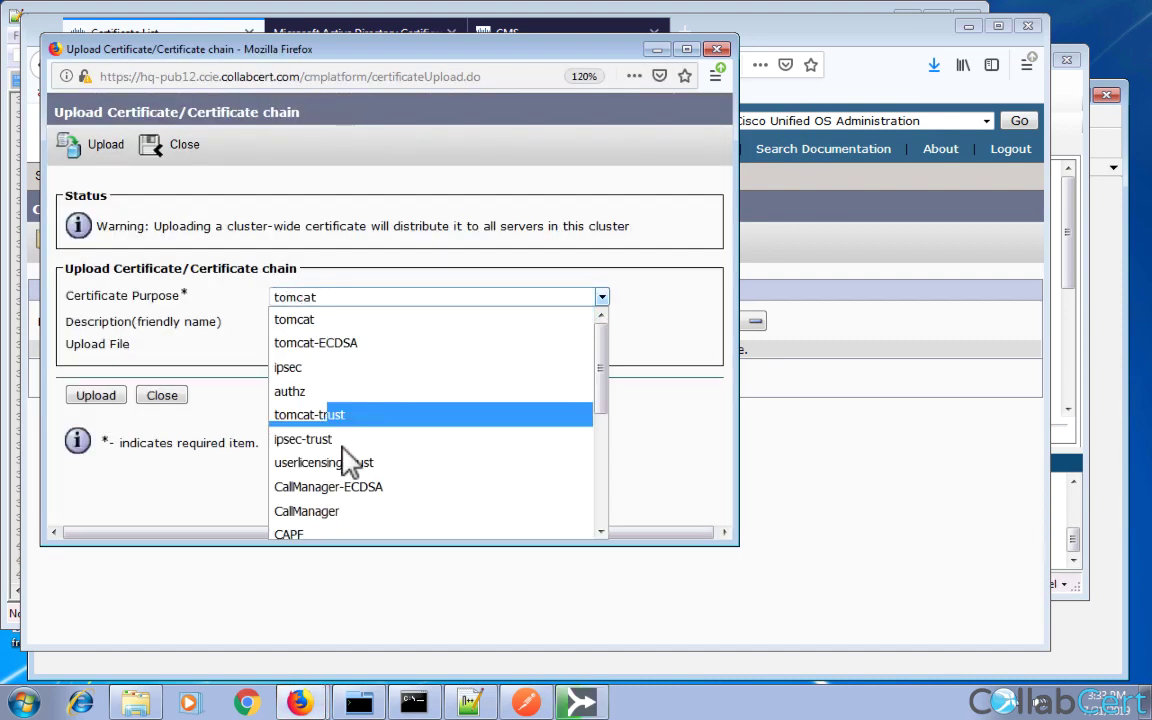
{"action": "scroll", "coordinate": [345, 460], "scroll_direction": "down", "scroll_amount": 3}
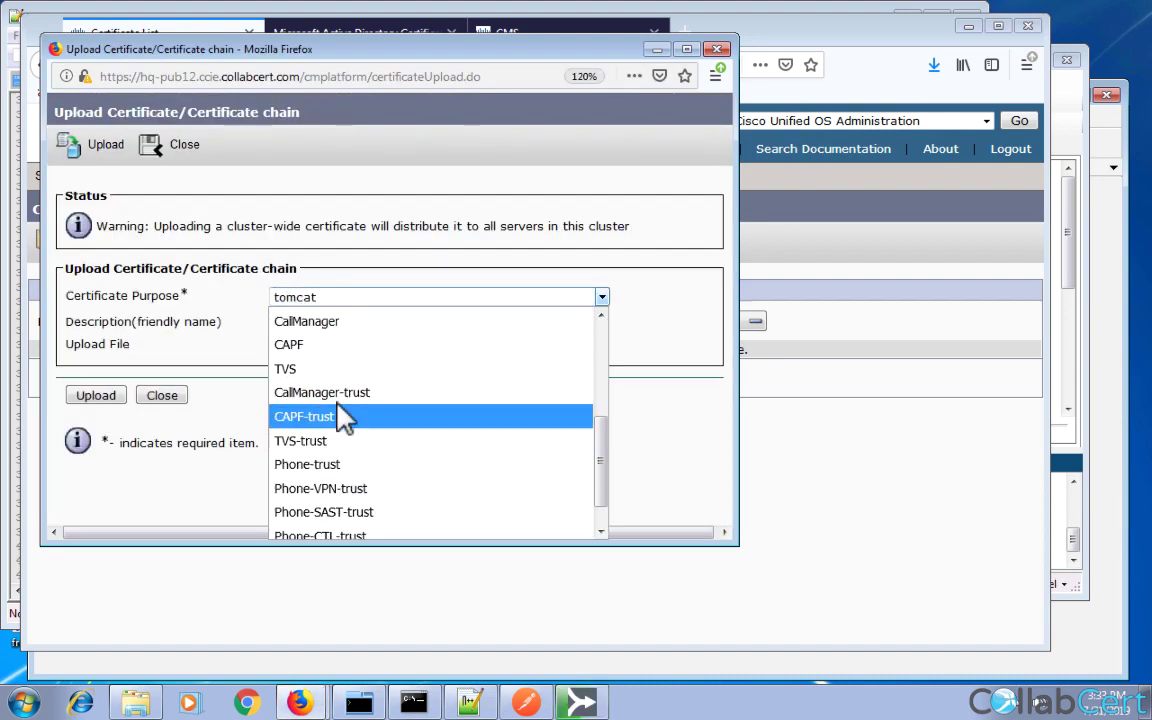
{"action": "key", "text": "Up"}
{"action": "key", "text": "Return"}
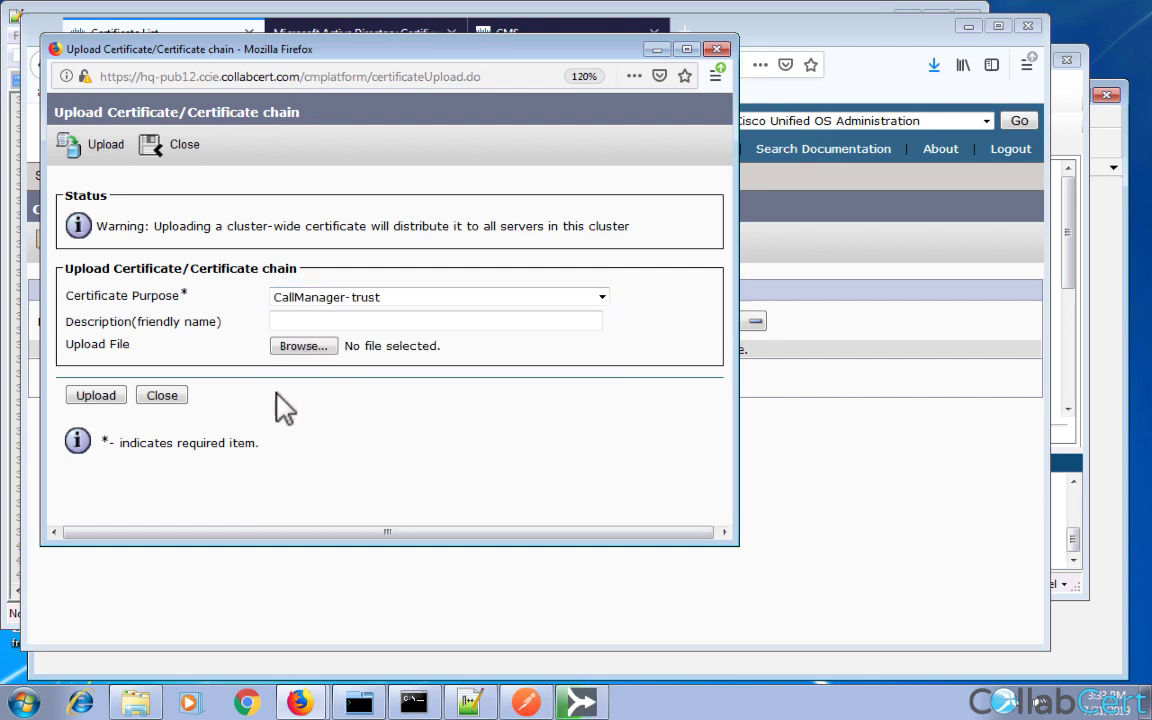
{"action": "left_click", "coordinate": [306, 348]}
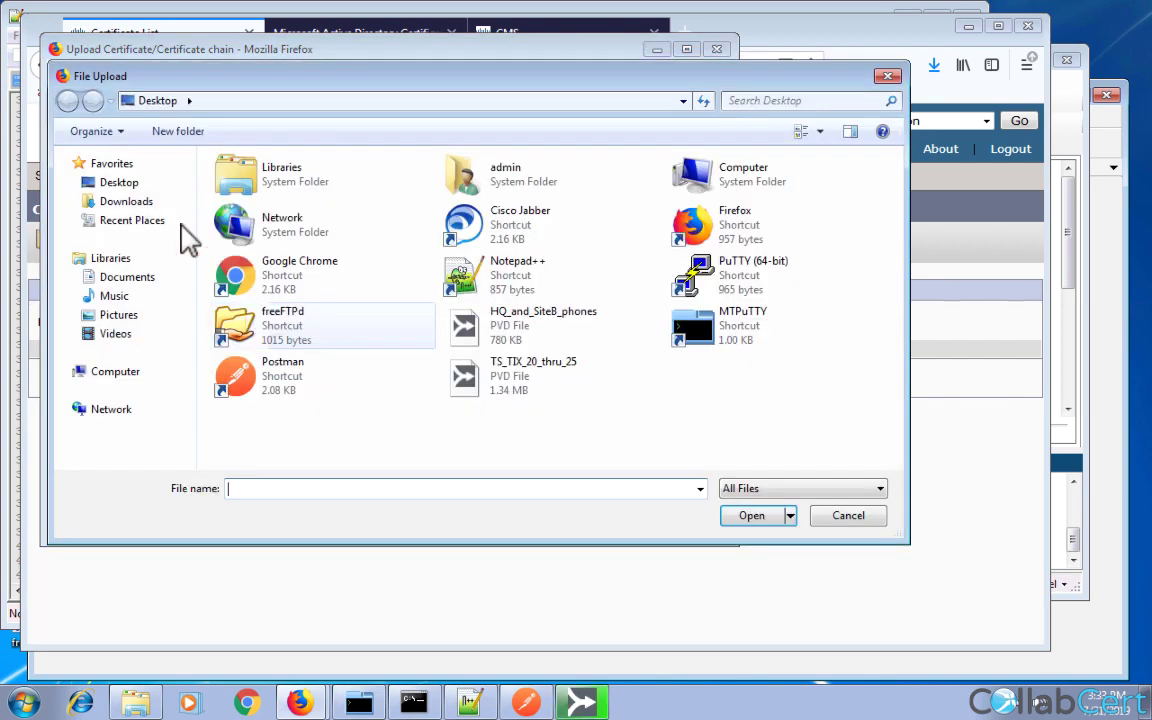
{"action": "left_click", "coordinate": [128, 204]}
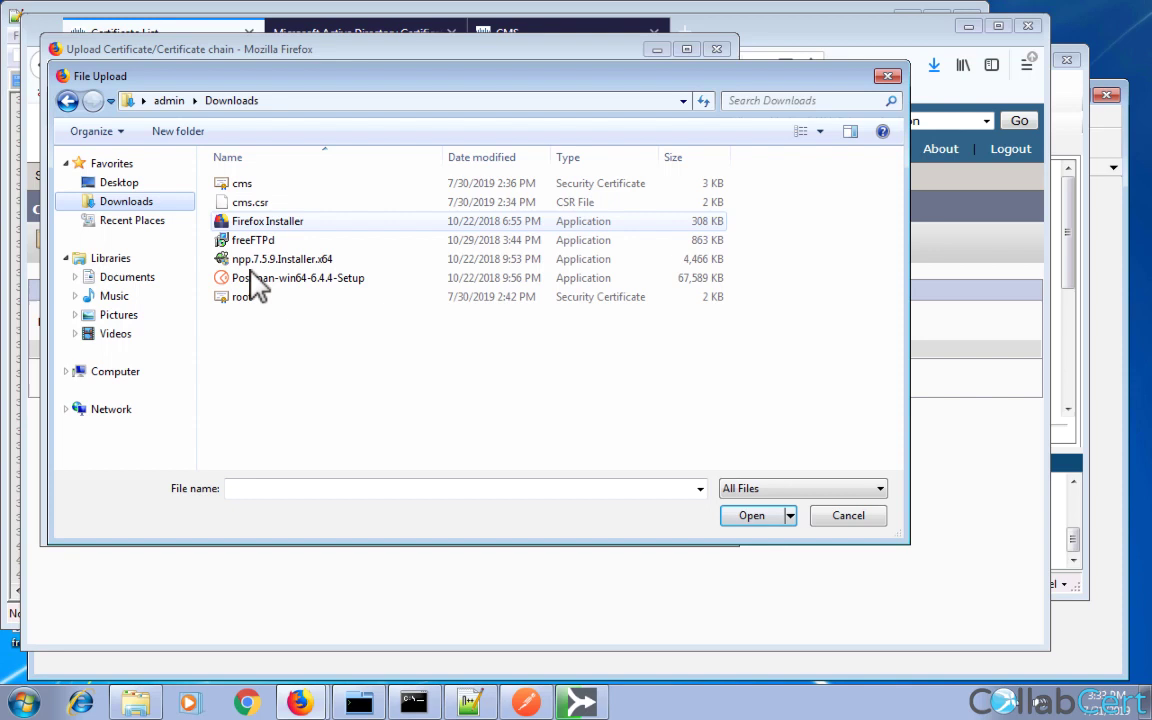
{"action": "double_click", "coordinate": [250, 300]}
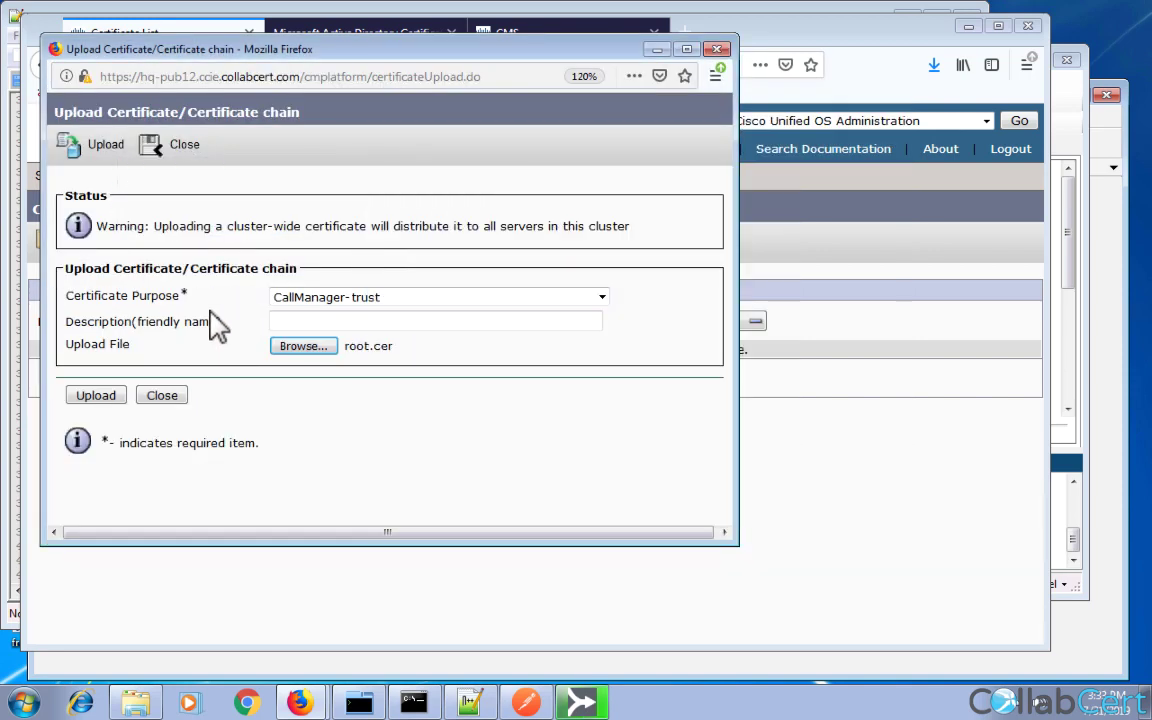
{"action": "left_click", "coordinate": [110, 398]}
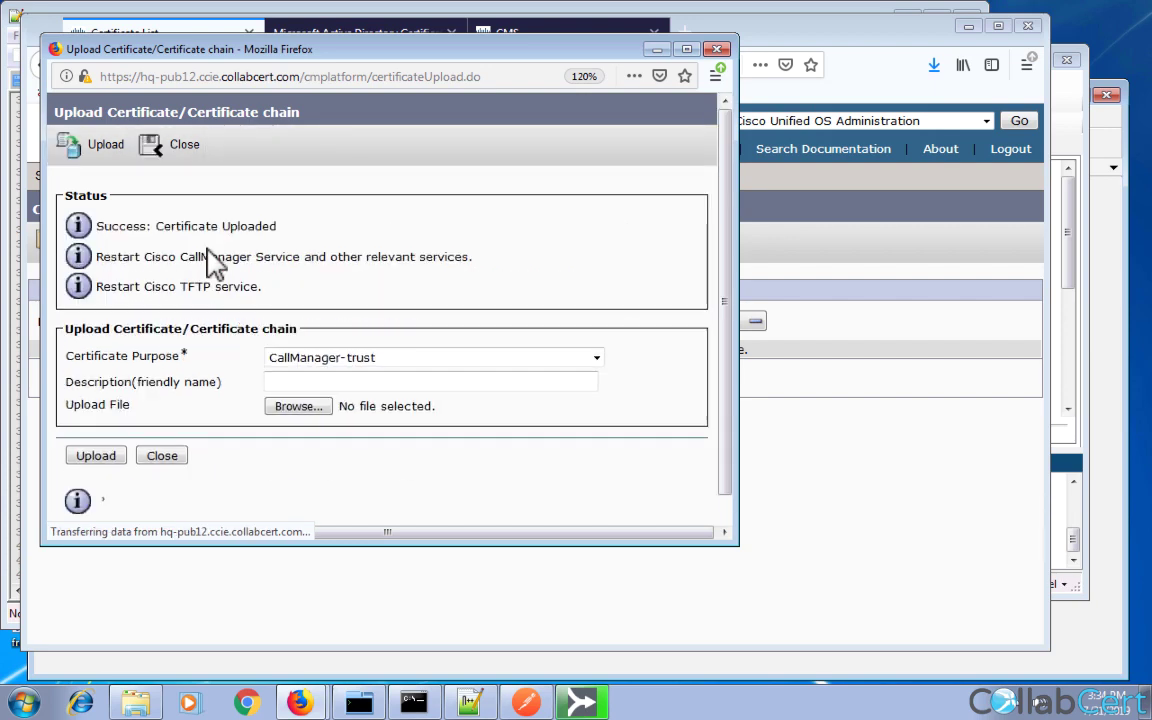
Close the upload window and sign in to Cisco Unified Serviceability.
{"action": "left_click", "coordinate": [163, 456]}
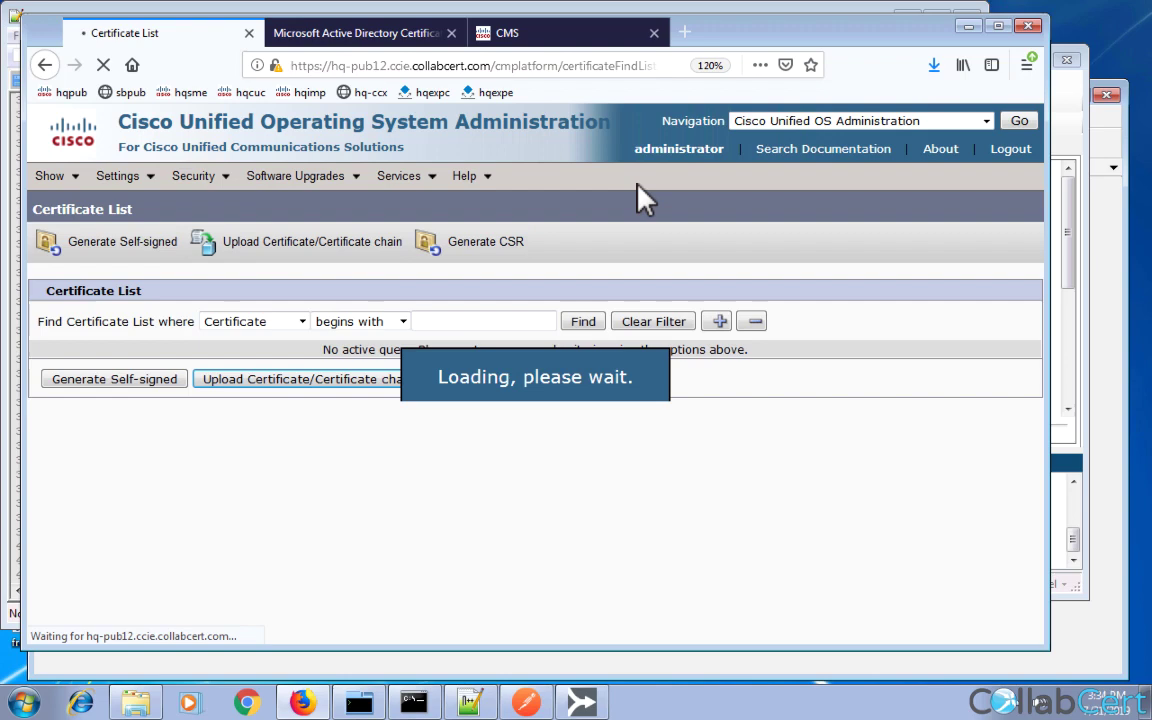
{"action": "left_click", "coordinate": [800, 122]}
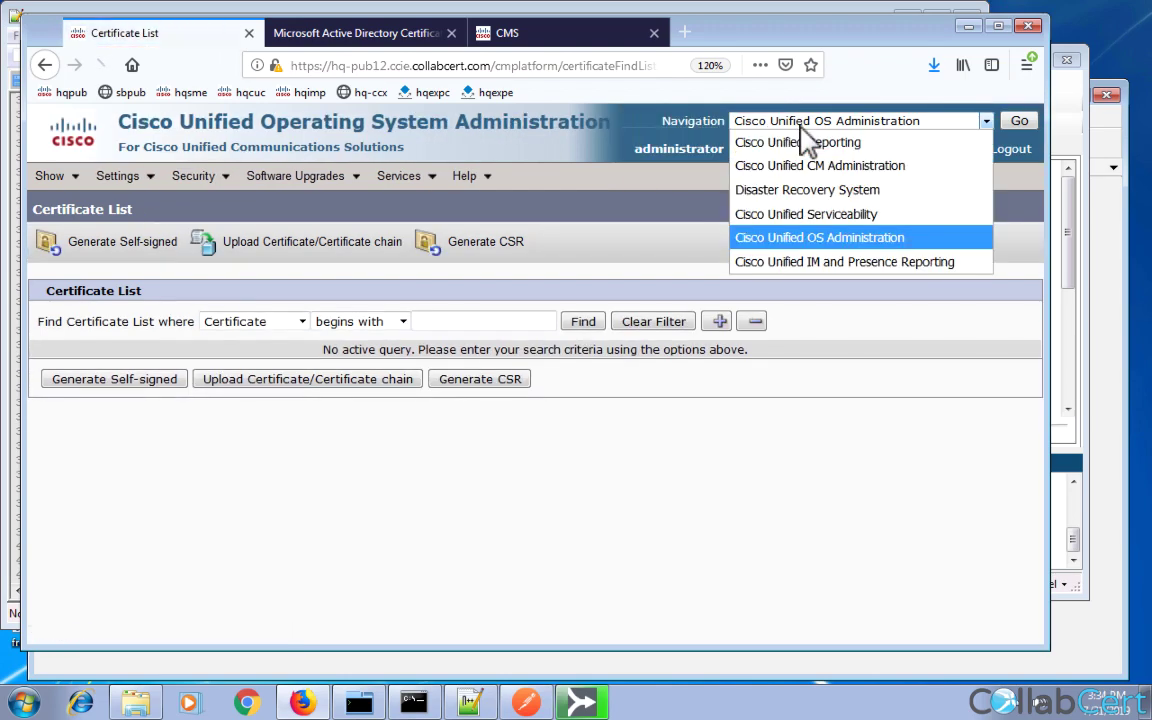
{"action": "left_click", "coordinate": [830, 214]}
{"action": "left_click", "coordinate": [1012, 122]}
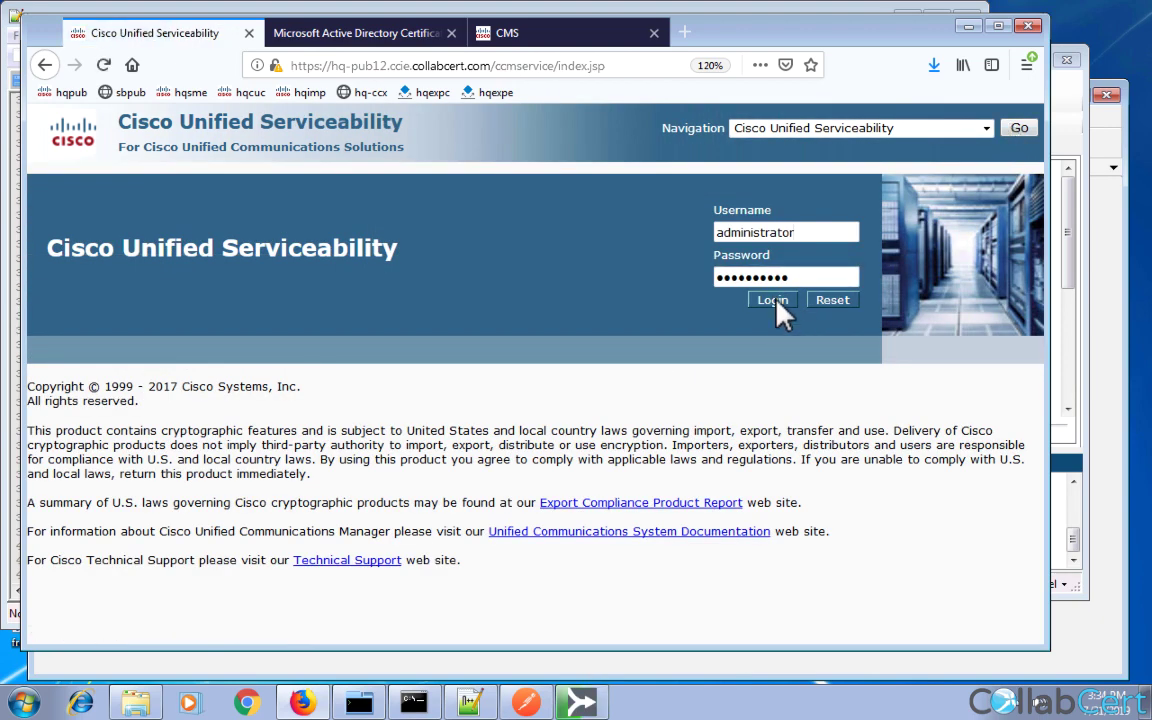
{"action": "left_click", "coordinate": [778, 304]}
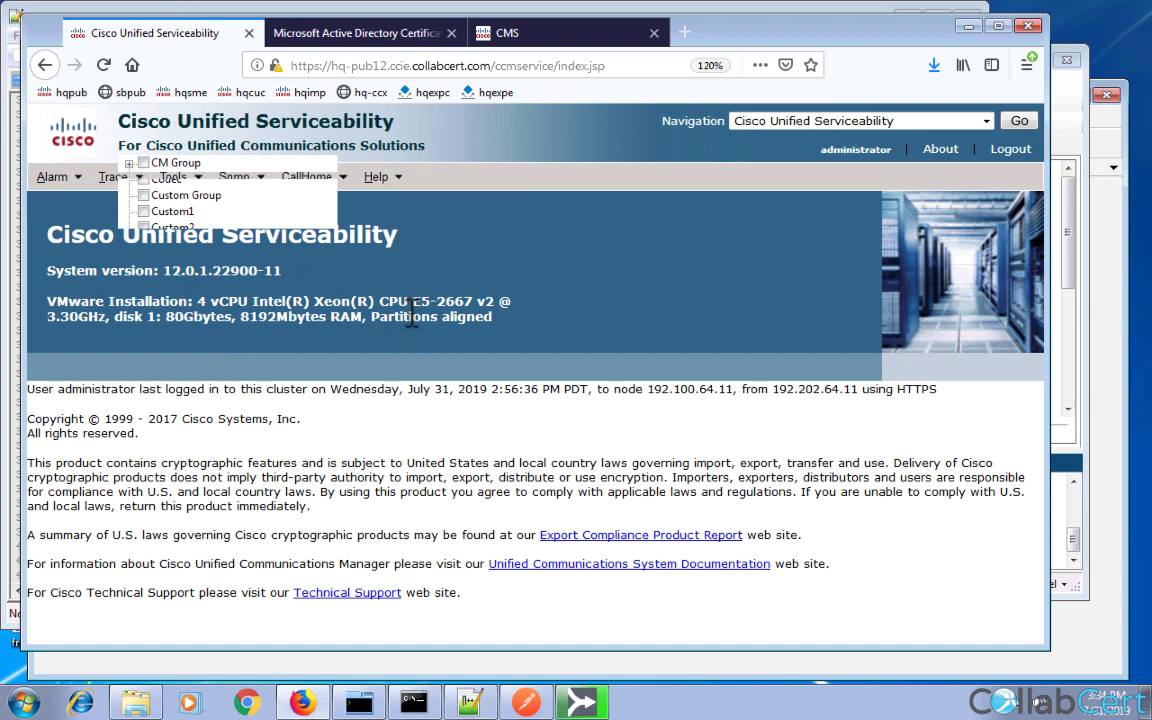
Open Tools > Control Center – Feature Services.
{"action": "mouse_move", "coordinate": [107, 185]}
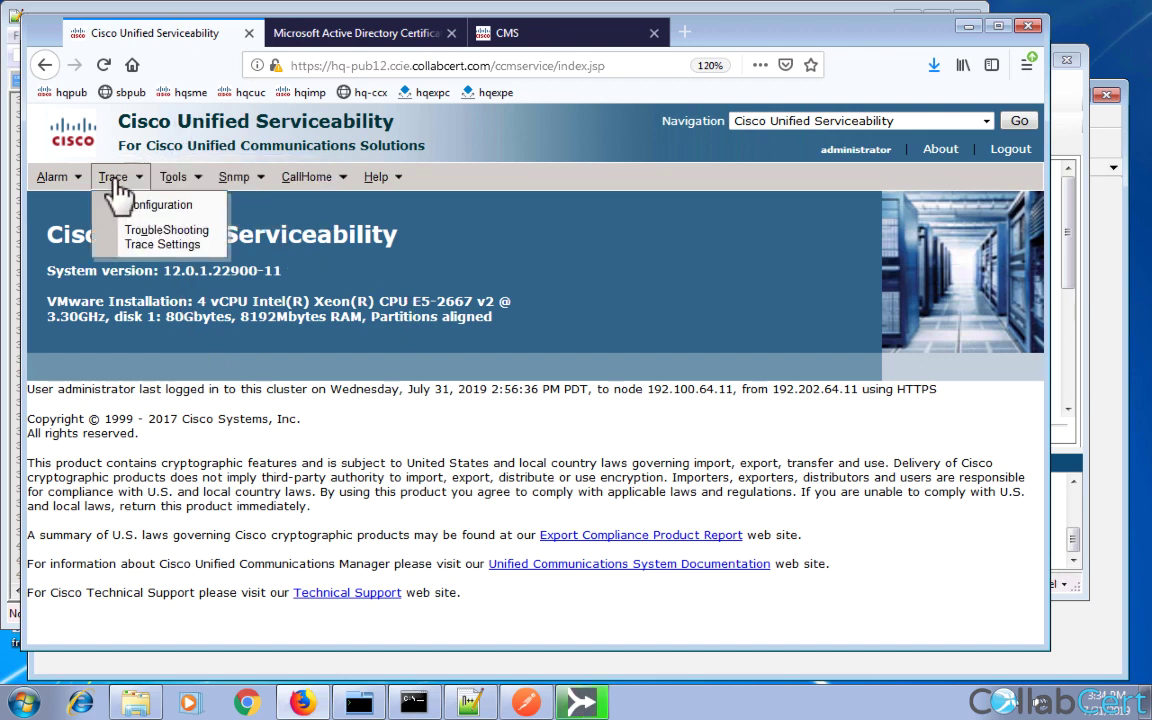
{"action": "mouse_move", "coordinate": [173, 186]}
{"action": "left_click", "coordinate": [221, 242]}
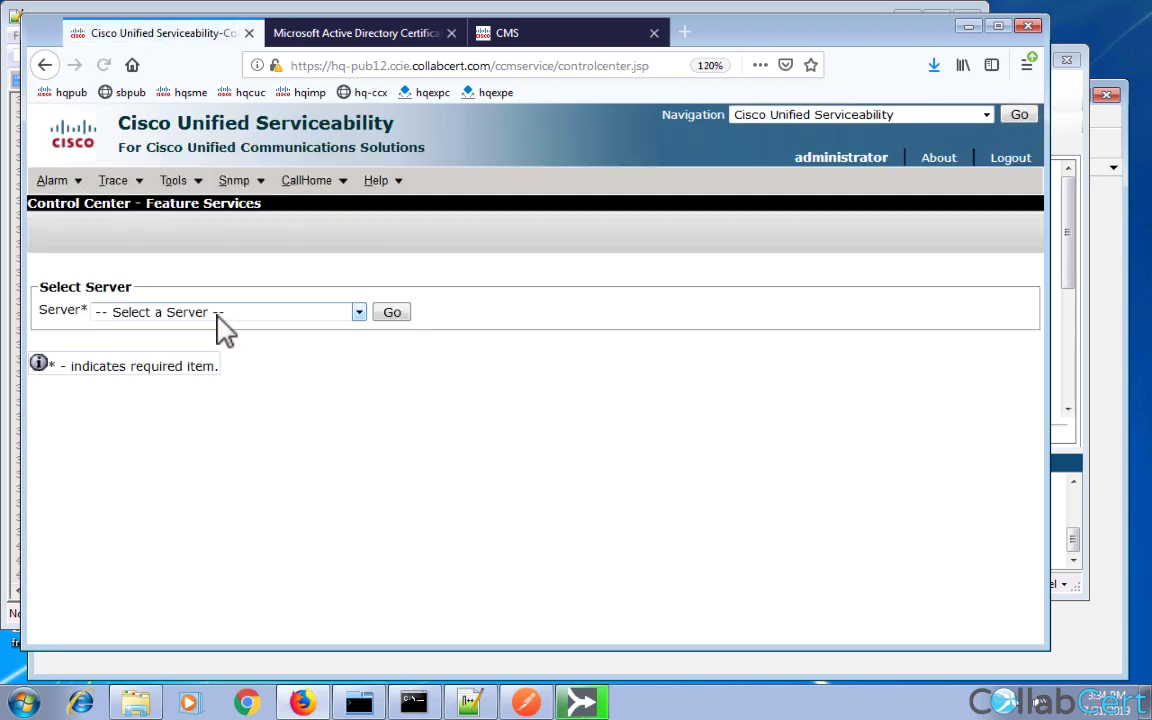
Restart the Cisco CallManager service on server 192.100.64.12.
{"action": "left_click", "coordinate": [222, 318]}
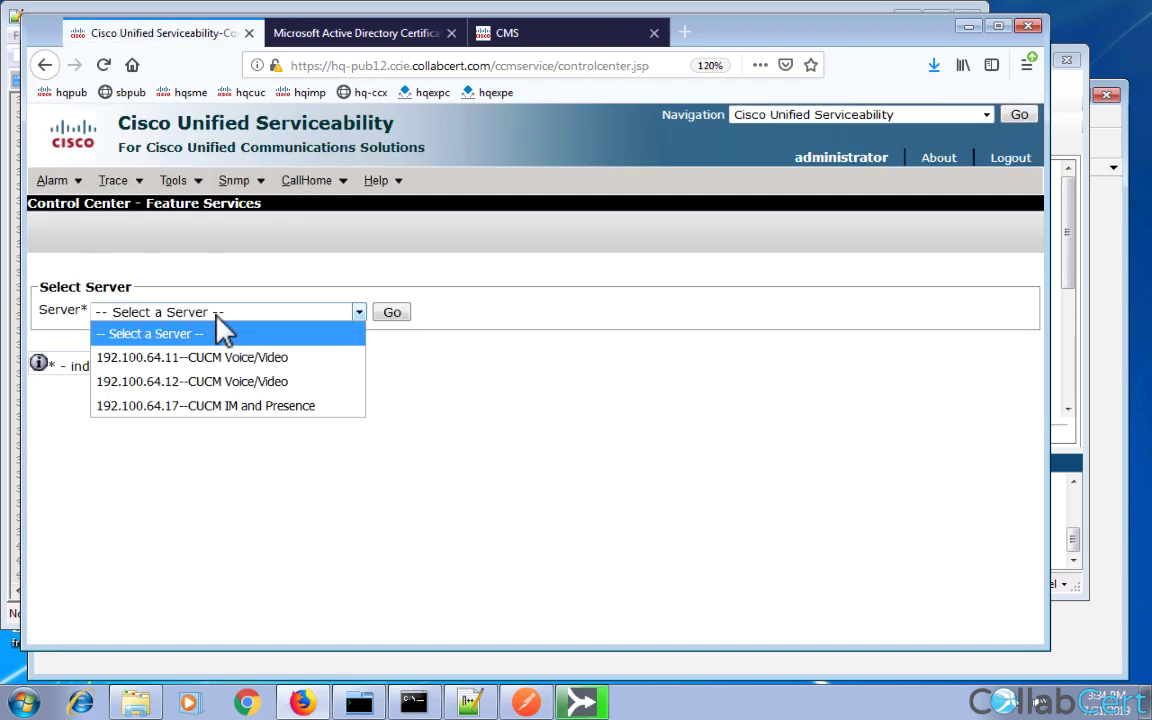
{"action": "left_click", "coordinate": [213, 384]}
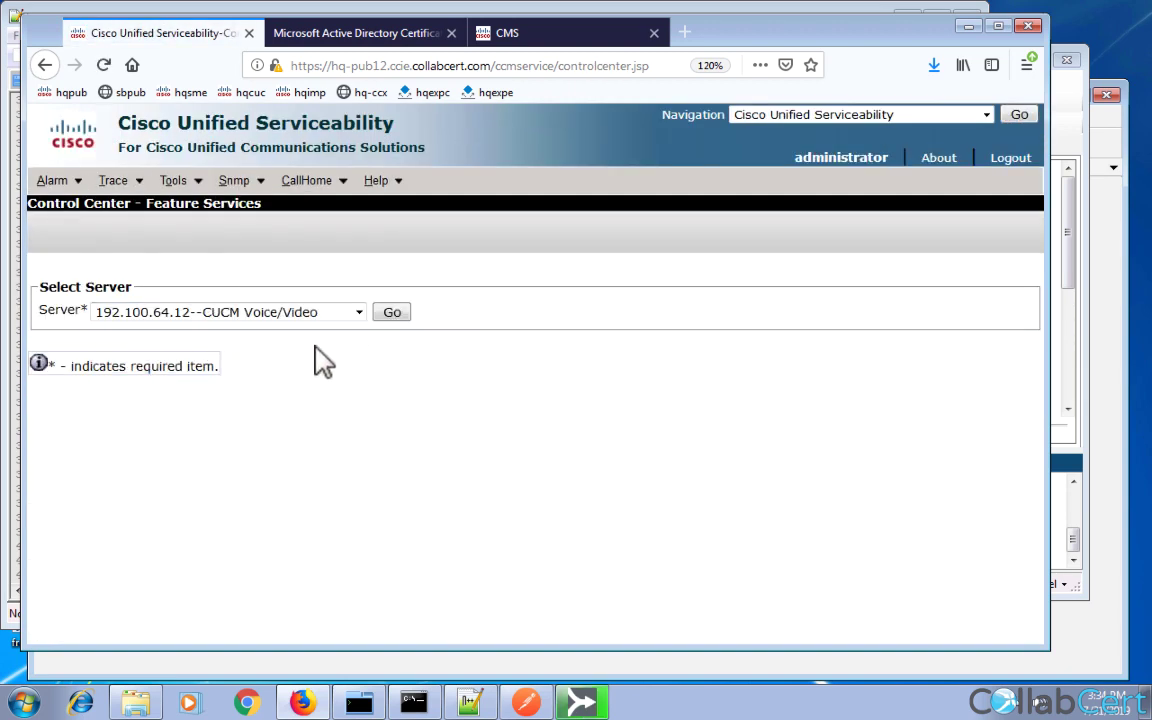
{"action": "left_click", "coordinate": [385, 313]}
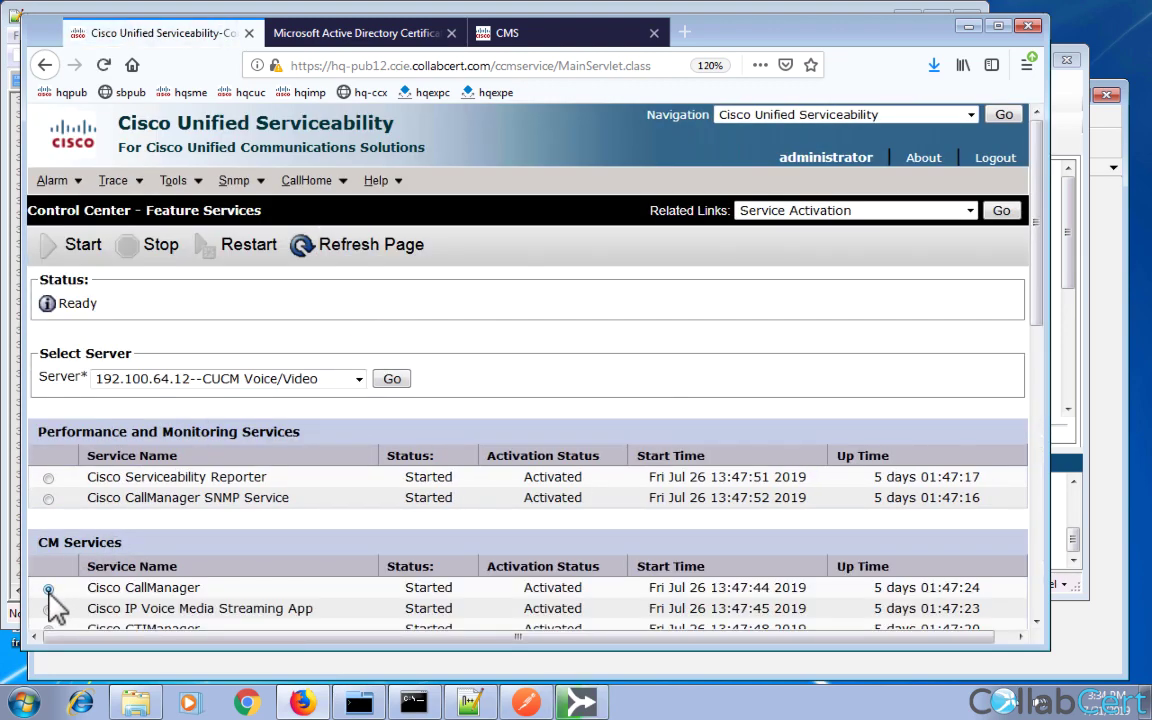
{"action": "left_click", "coordinate": [48, 589]}
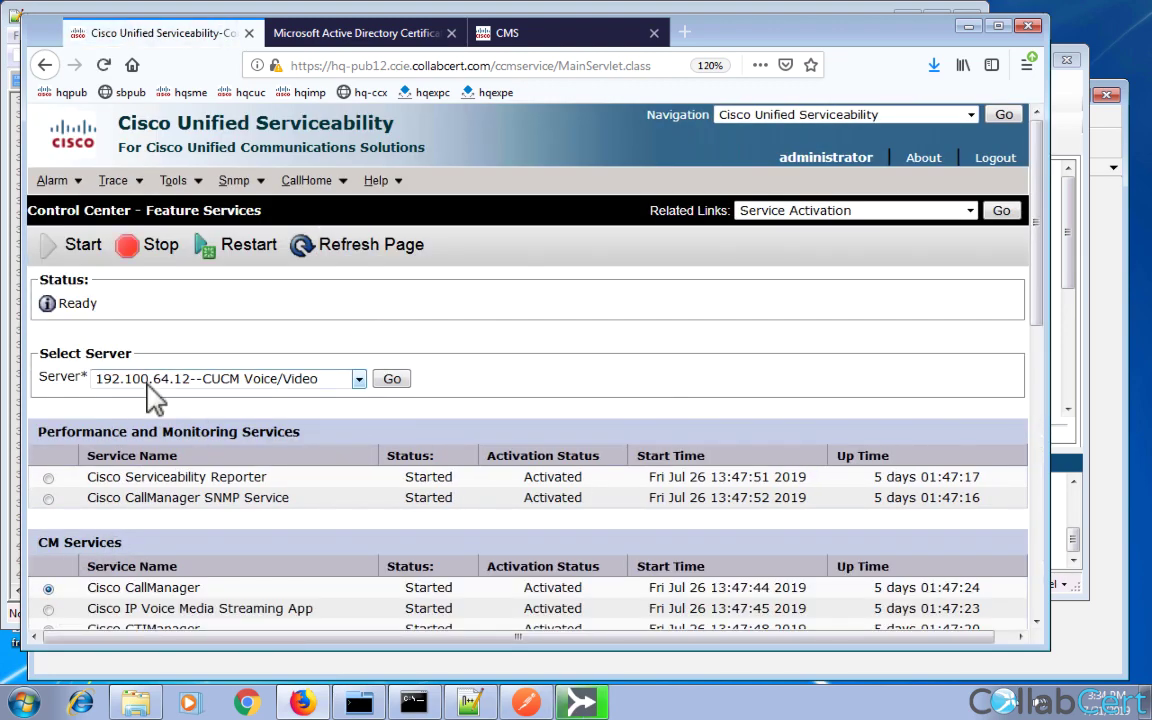
{"action": "left_click", "coordinate": [213, 244]}
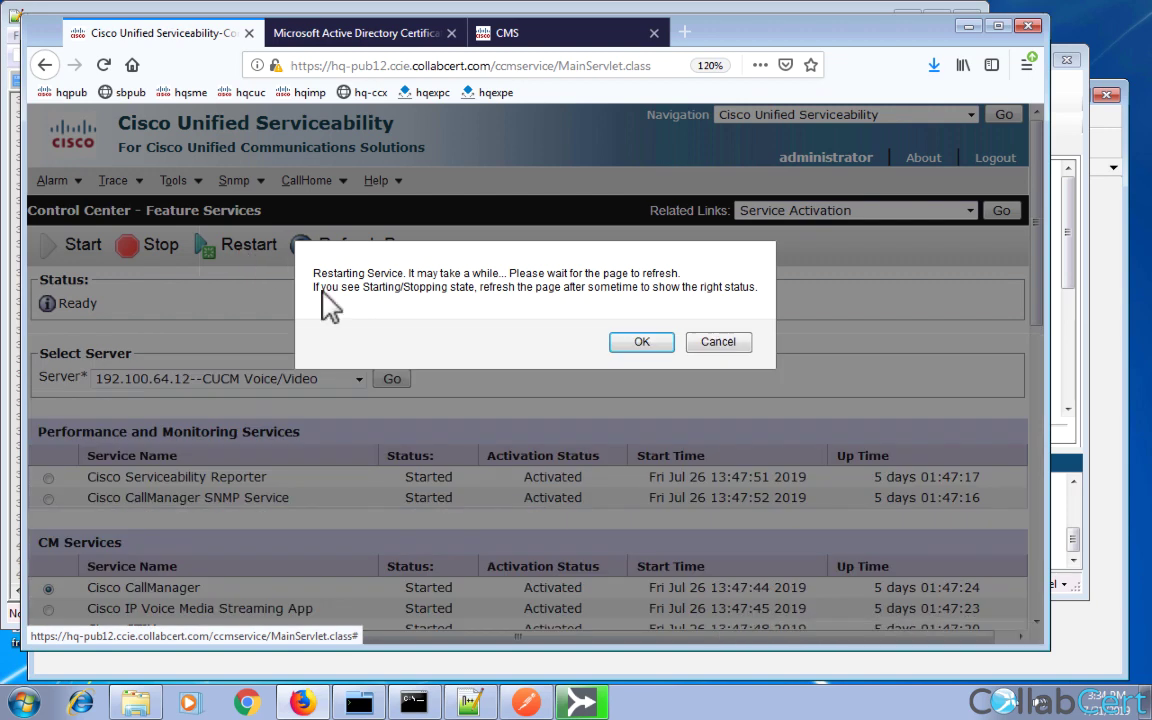
{"action": "left_click", "coordinate": [631, 341]}
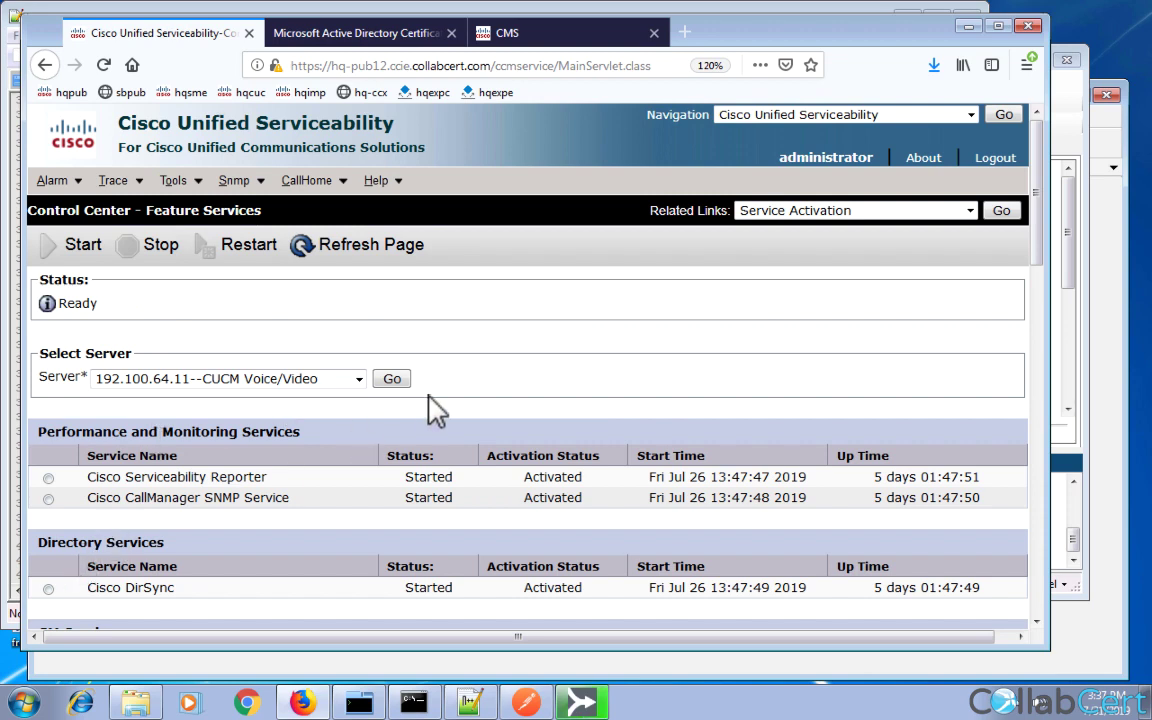
Restart the Cisco CallManager service on server 192.100.64.11 as well.
{"action": "scroll", "coordinate": [887, 514], "scroll_direction": "down", "scroll_amount": 5}
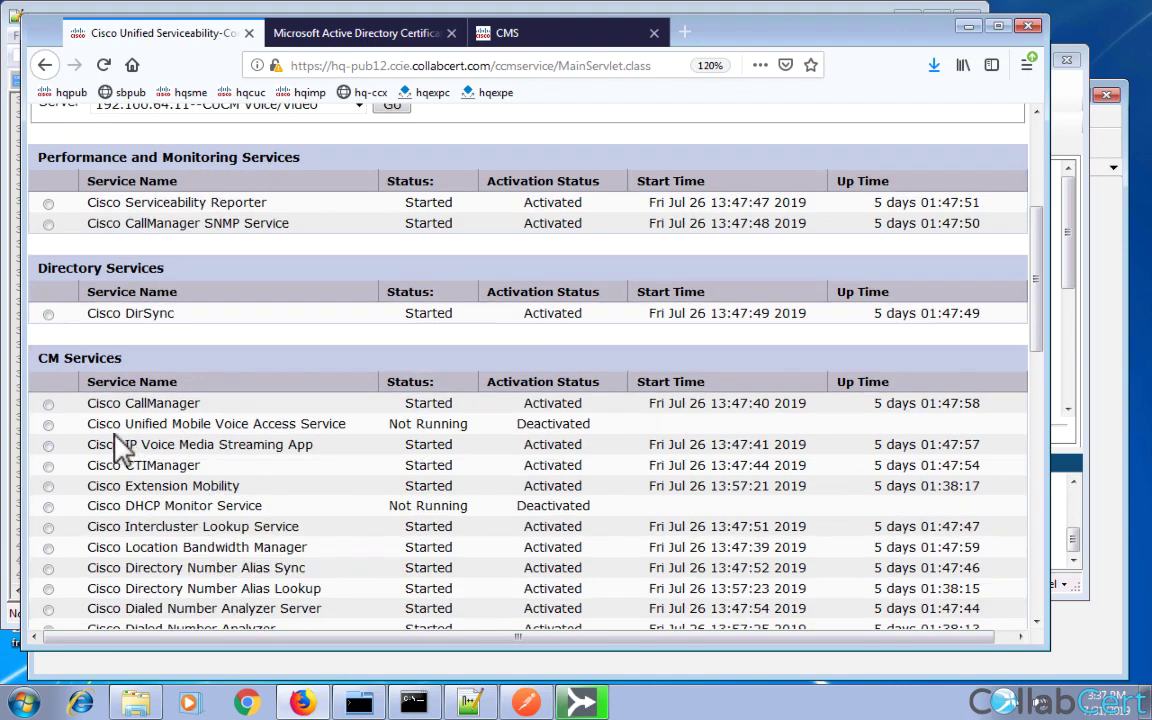
{"action": "left_click", "coordinate": [48, 424]}
{"action": "scroll", "coordinate": [55, 405], "scroll_direction": "up", "scroll_amount": 1}
{"action": "scroll", "coordinate": [55, 405], "scroll_direction": "up", "scroll_amount": 4}
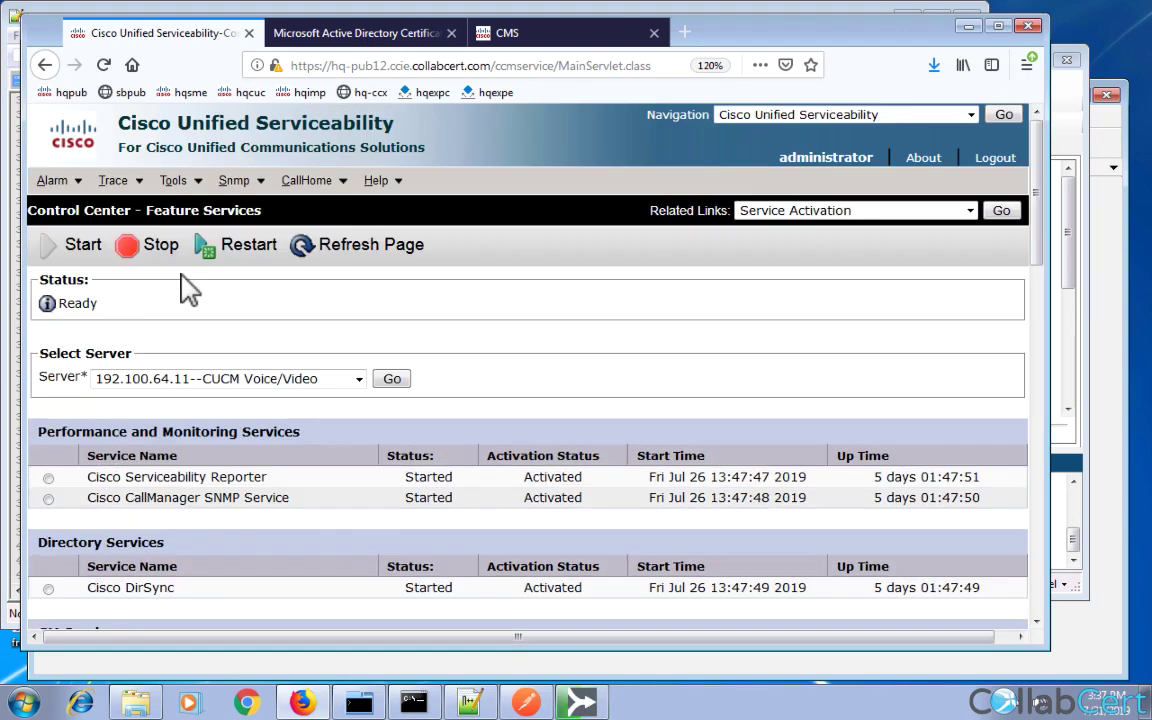
{"action": "left_click", "coordinate": [252, 257]}
{"action": "left_click", "coordinate": [655, 343]}
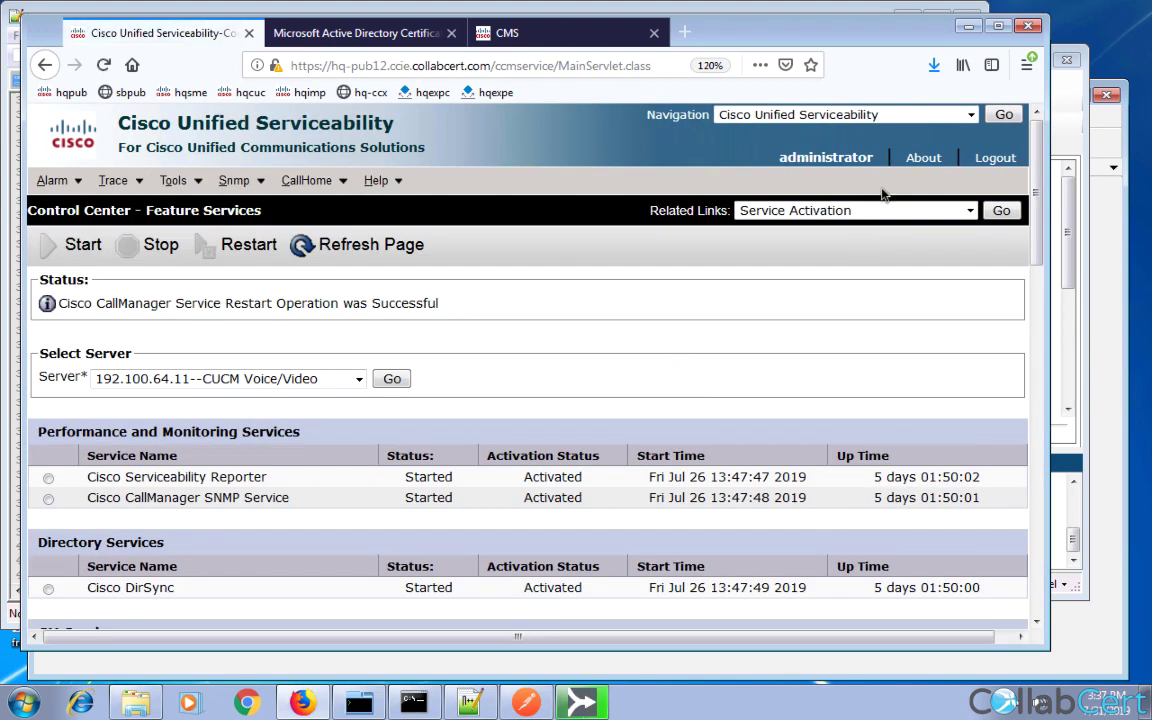
{"action": "left_click", "coordinate": [975, 114]}
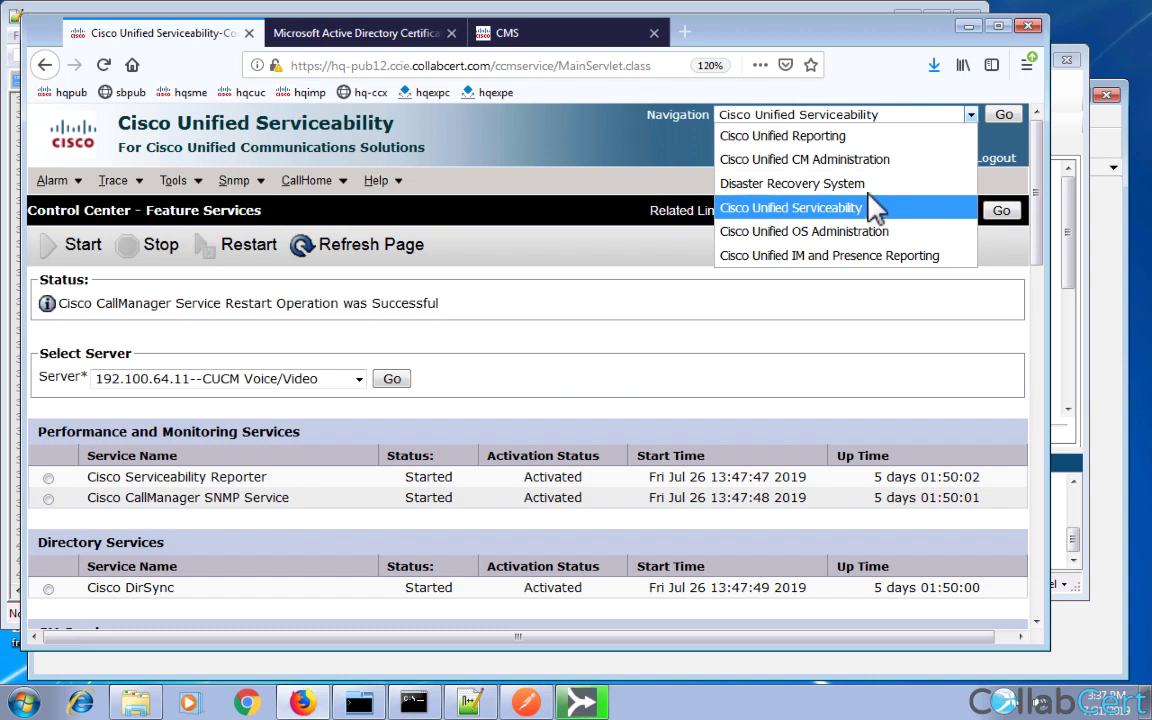
In CM Administration, add a new conference bridge of type Cisco Meeting Server.
{"action": "left_click", "coordinate": [1005, 116]}
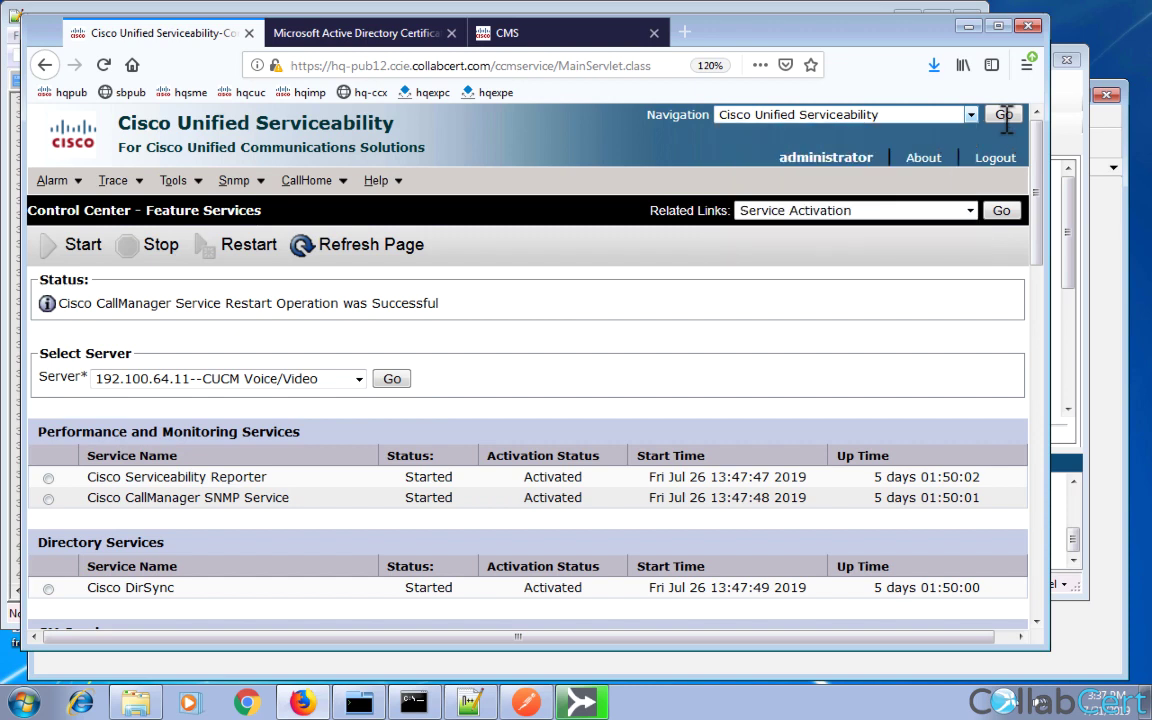
{"action": "left_click", "coordinate": [1005, 116]}
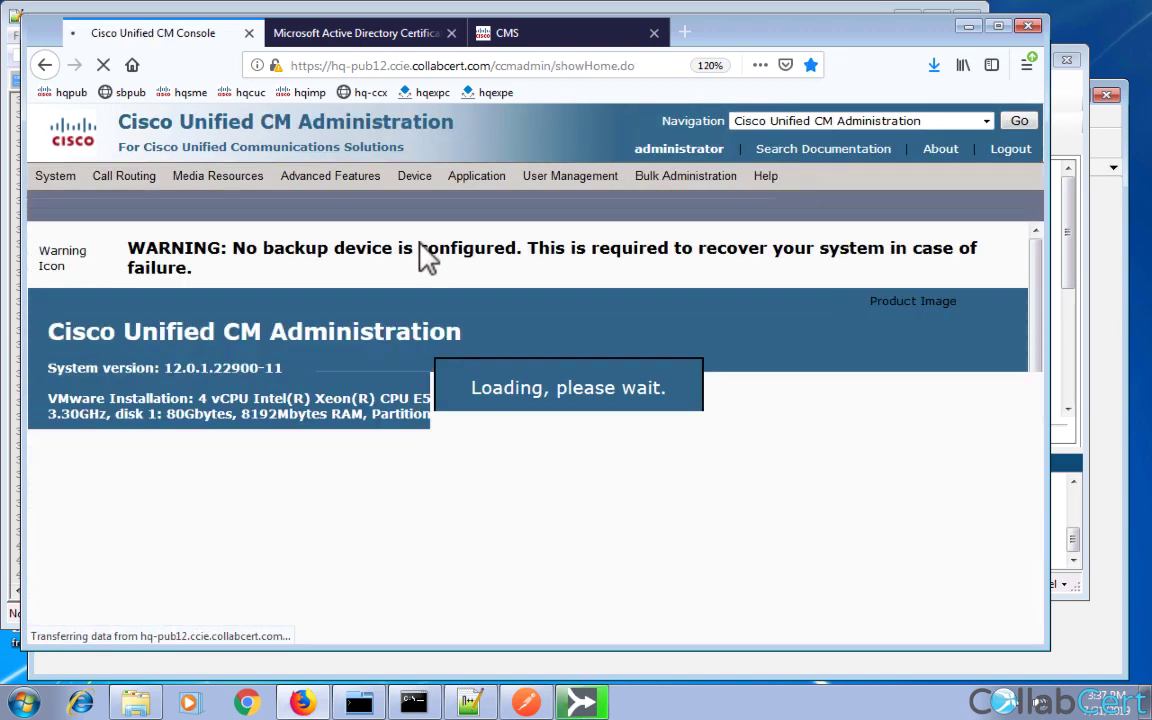
{"action": "mouse_move", "coordinate": [250, 176]}
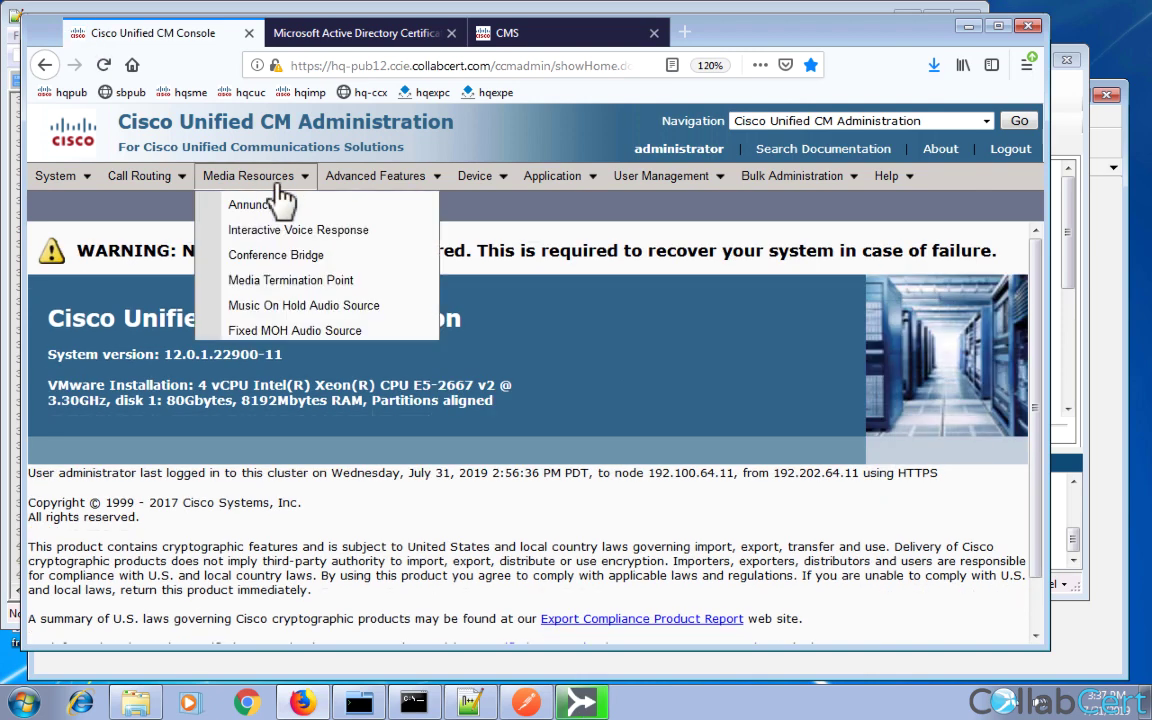
{"action": "left_click", "coordinate": [274, 258]}
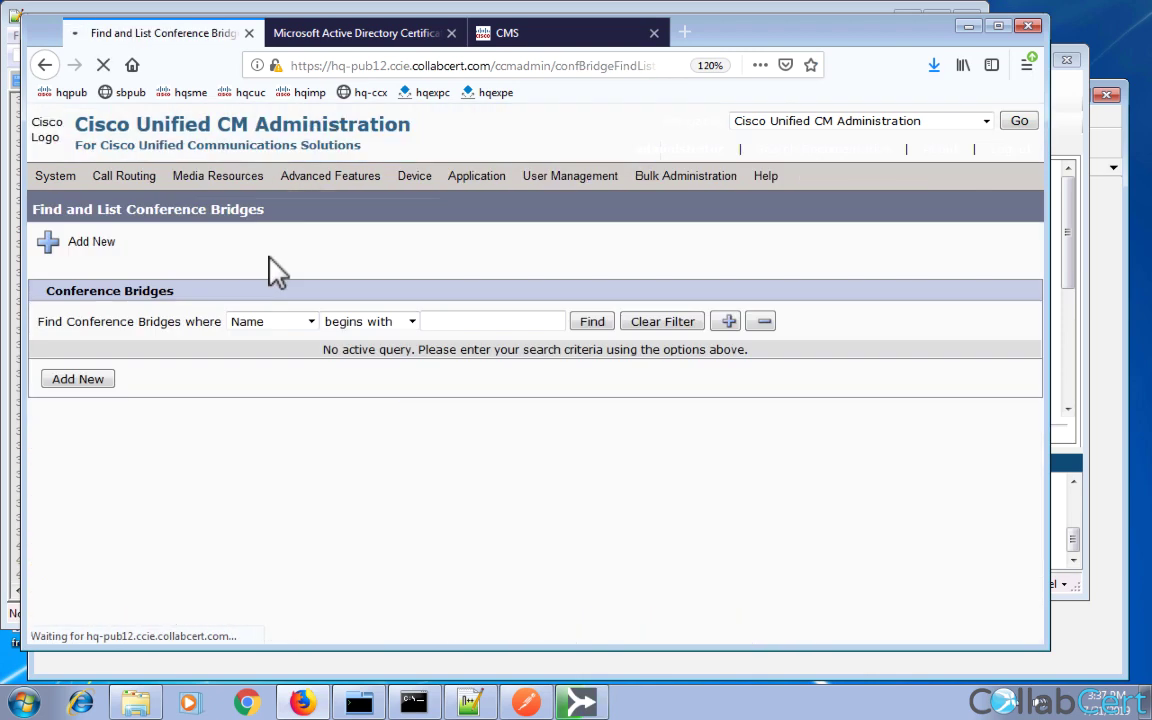
{"action": "left_click", "coordinate": [84, 391]}
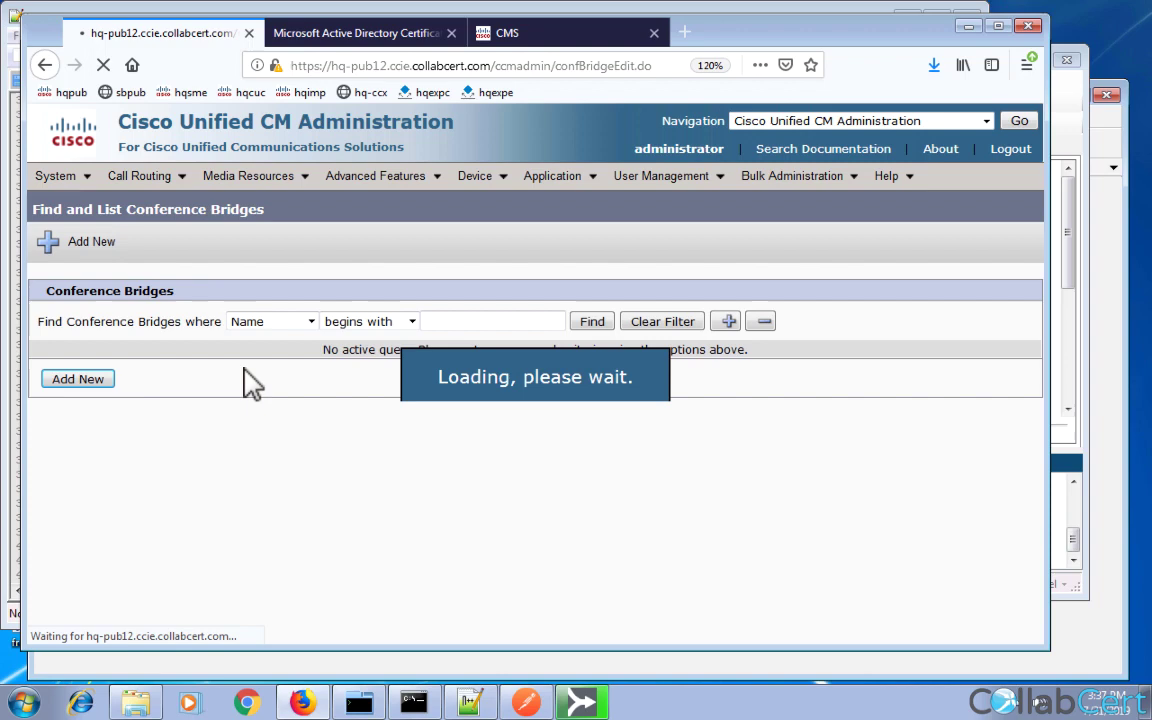
{"action": "left_click", "coordinate": [312, 456]}
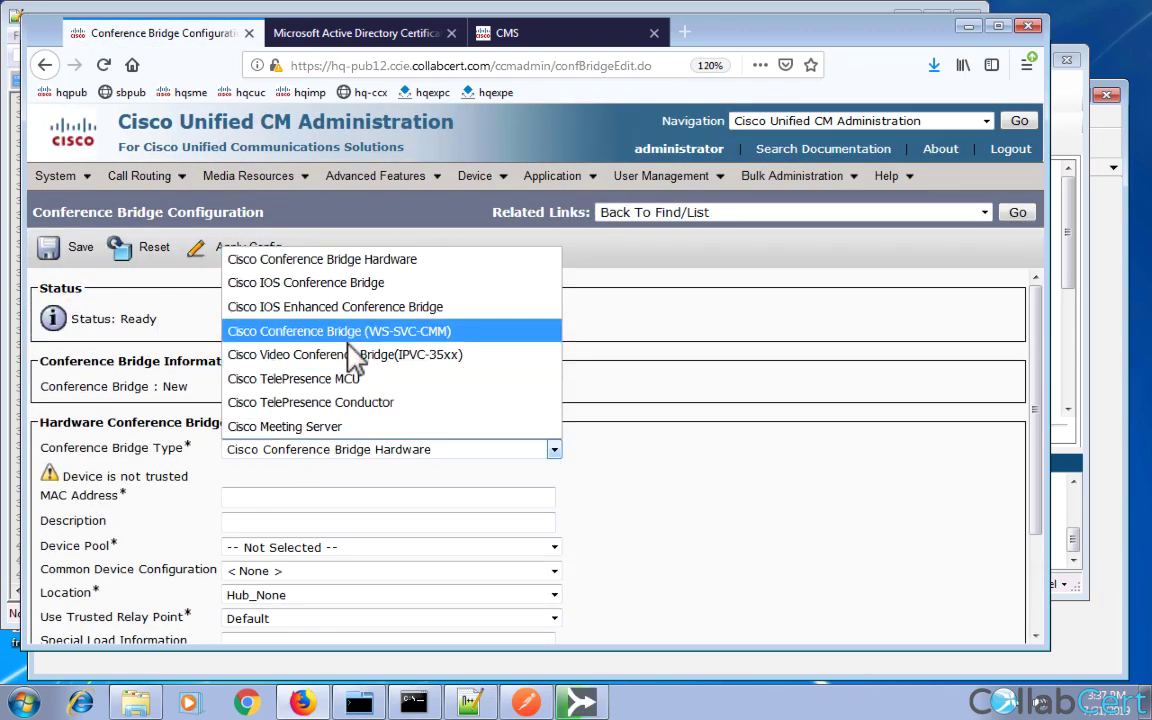
{"action": "left_click", "coordinate": [330, 428]}
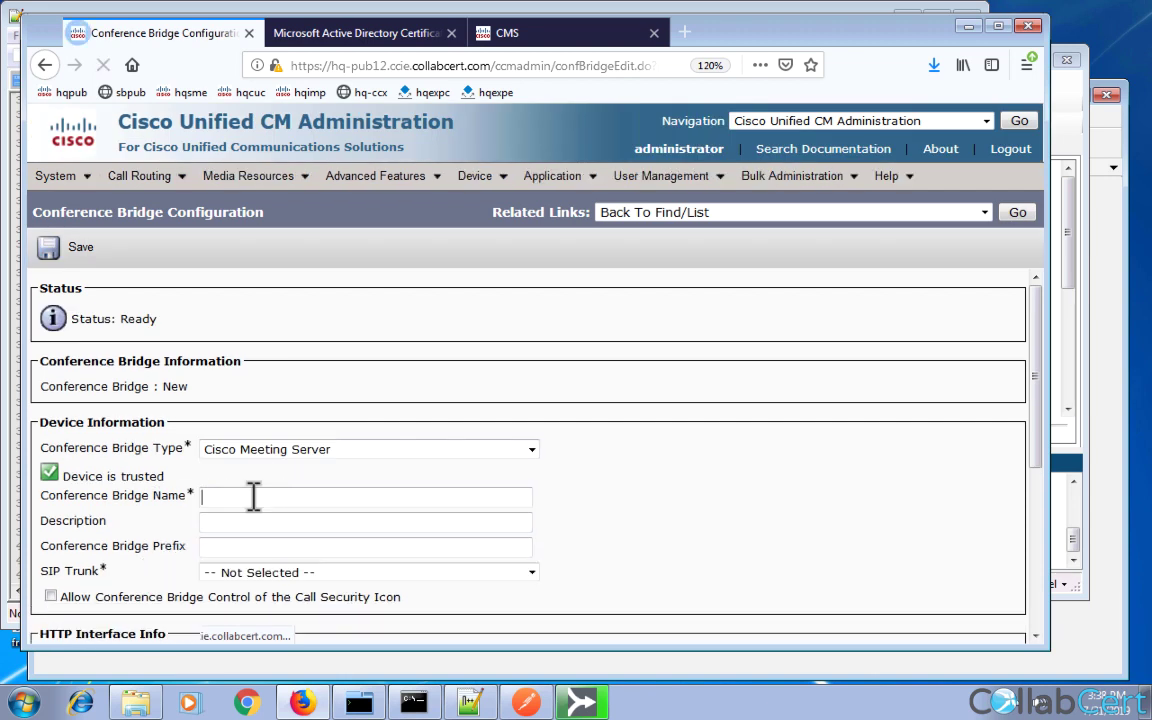
{"action": "left_click", "coordinate": [249, 497]}
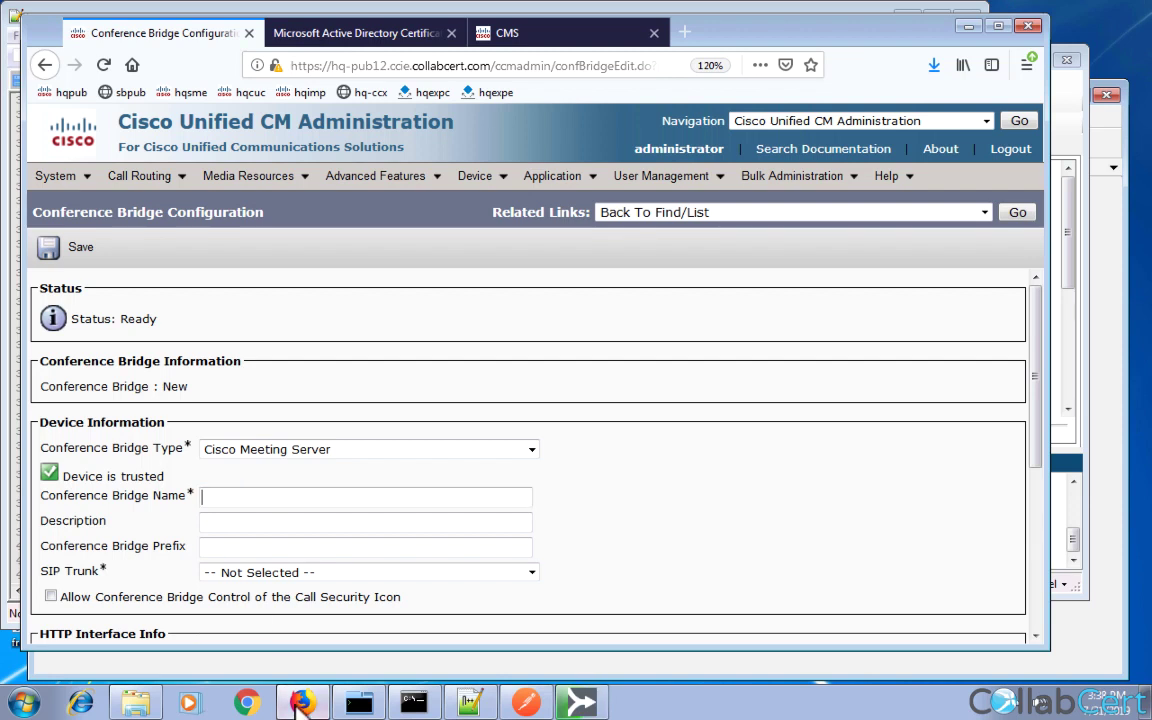
Reconnect the CMS terminal session and set its font size to 16.
{"action": "left_click", "coordinate": [359, 703]}
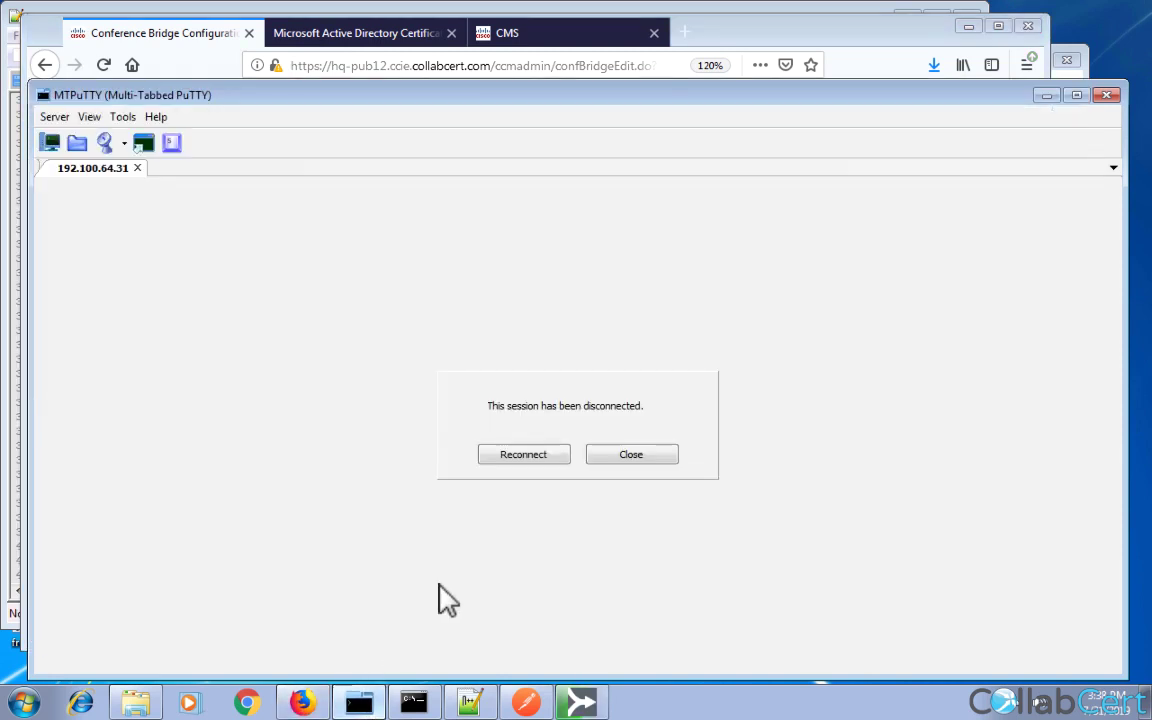
{"action": "left_click", "coordinate": [543, 455]}
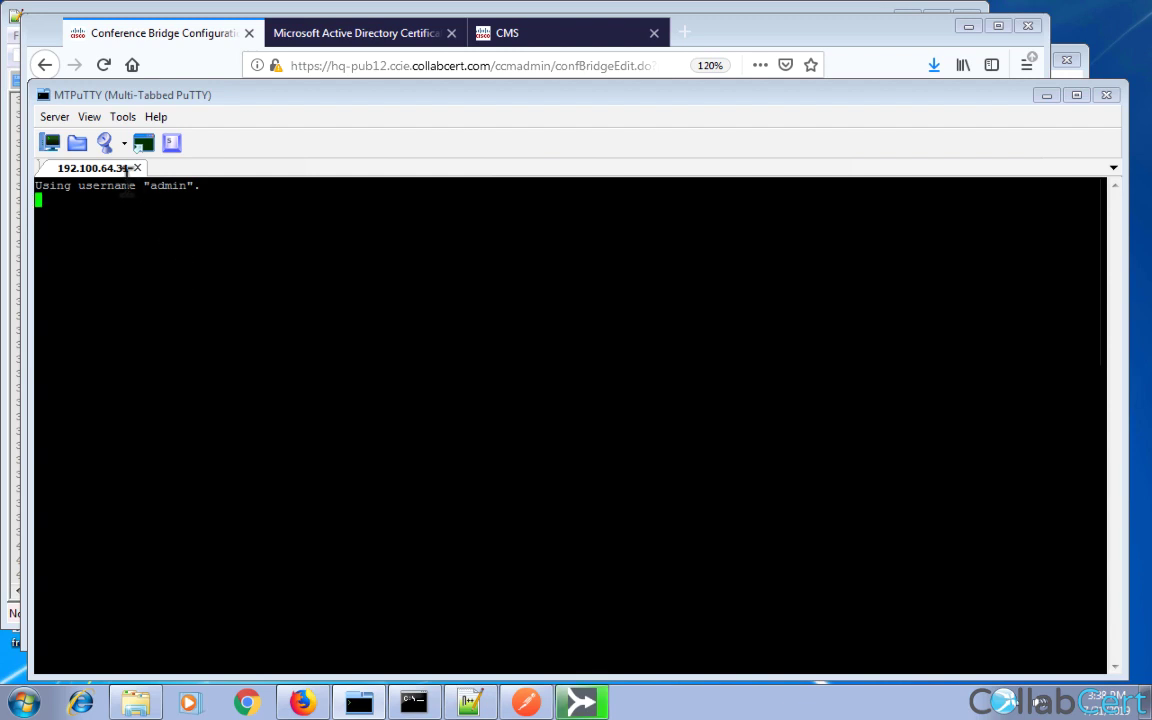
{"action": "right_click", "coordinate": [102, 168]}
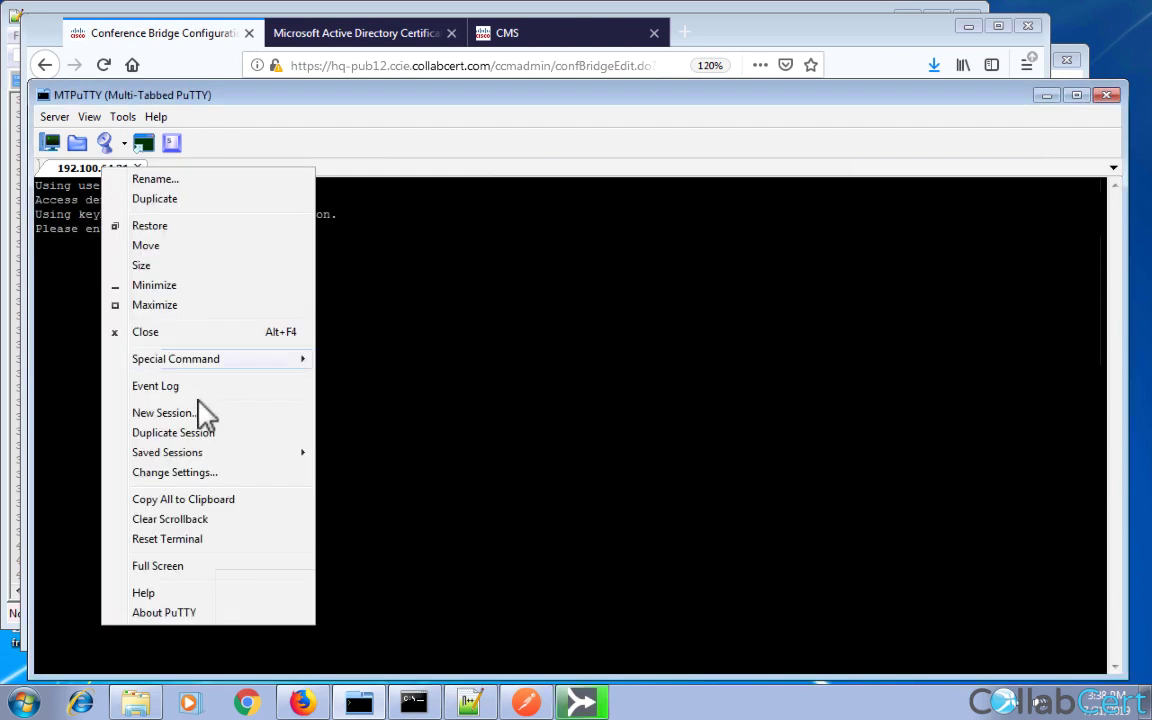
{"action": "left_click", "coordinate": [176, 472]}
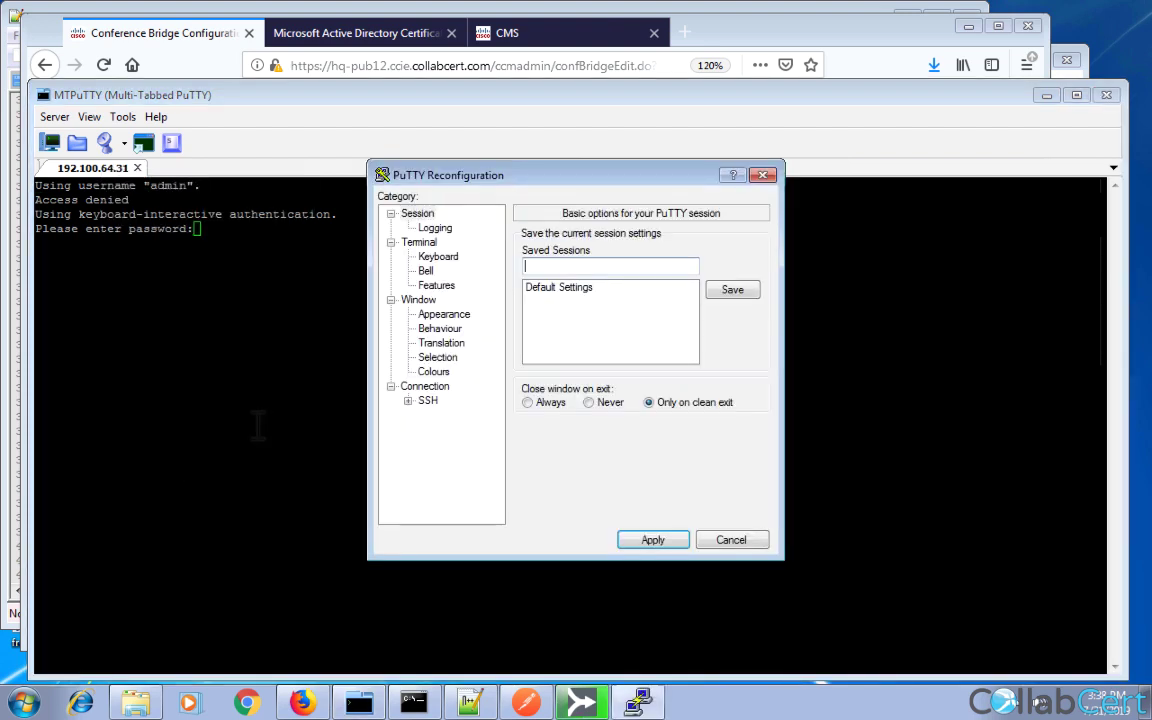
{"action": "left_click", "coordinate": [437, 315]}
{"action": "left_click", "coordinate": [730, 336]}
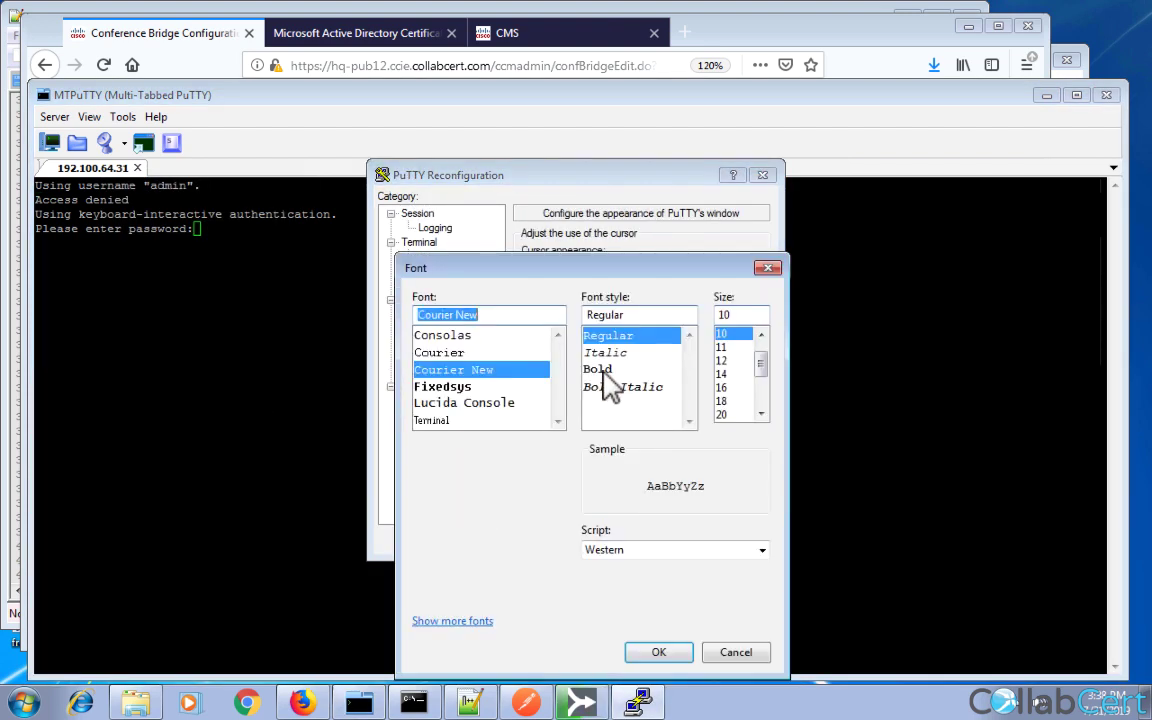
{"action": "left_click", "coordinate": [722, 387]}
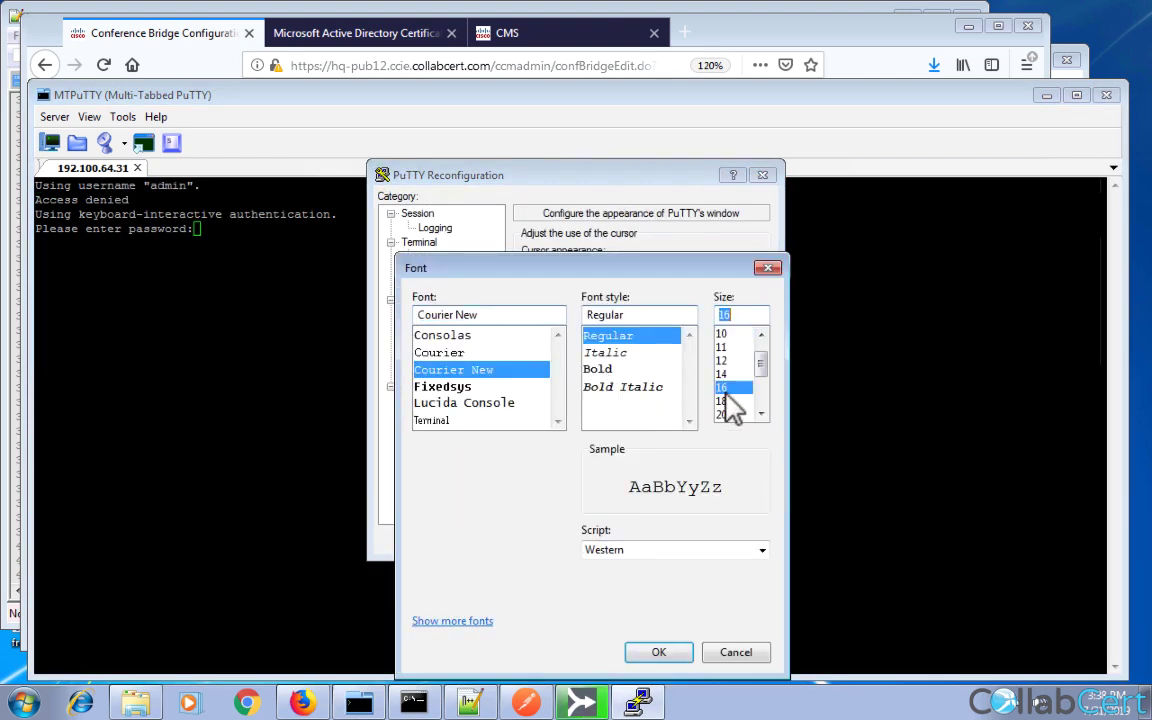
{"action": "left_click", "coordinate": [659, 652]}
{"action": "left_click", "coordinate": [641, 543]}
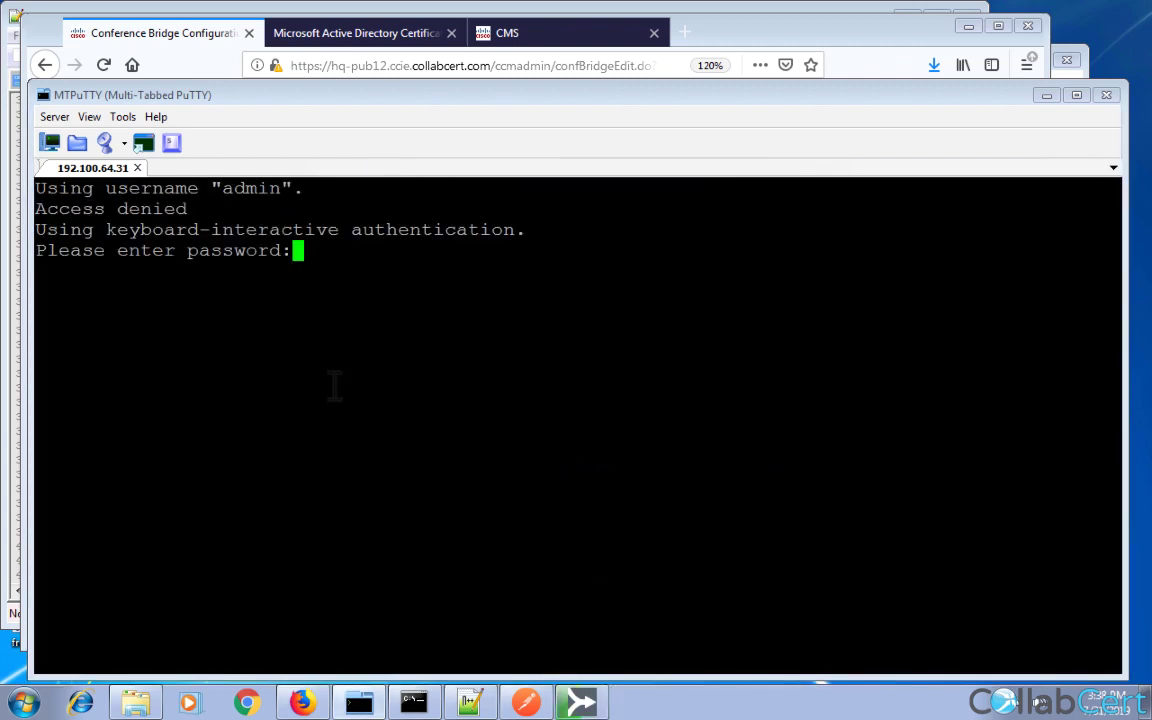
Log in, run 'xmpp callbridge list', and copy the callbridge name CFBCMS.
{"action": "key", "text": "Return"}
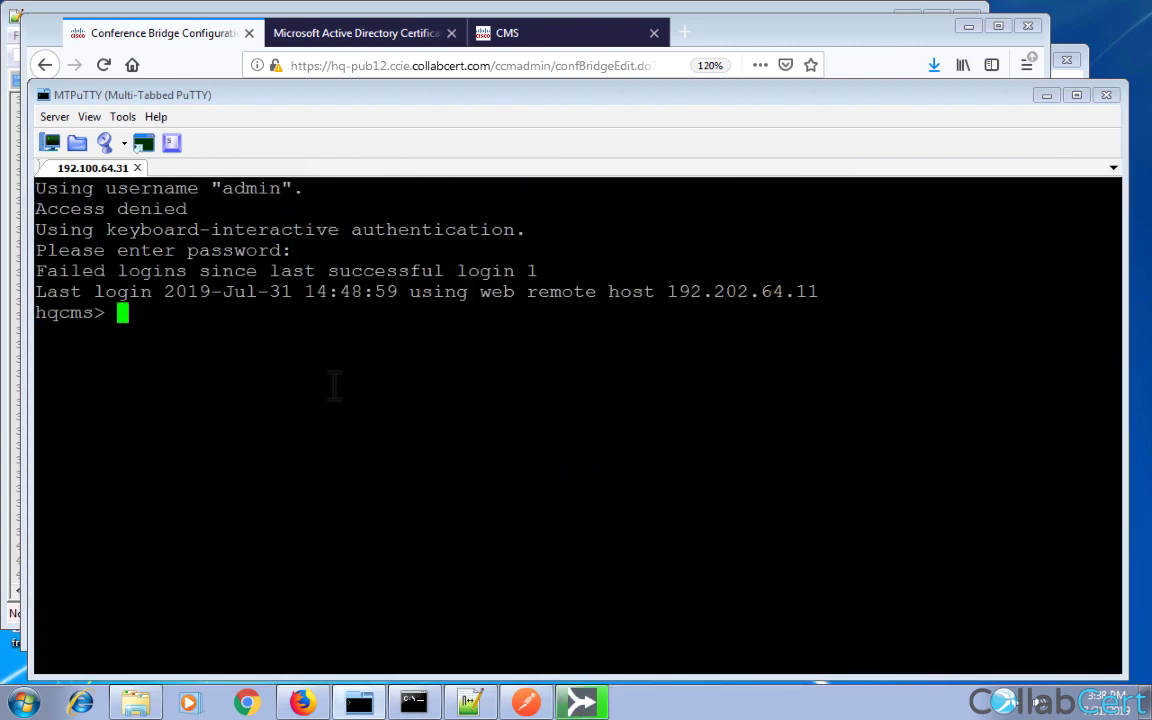
{"action": "type", "text": "xmpp "}
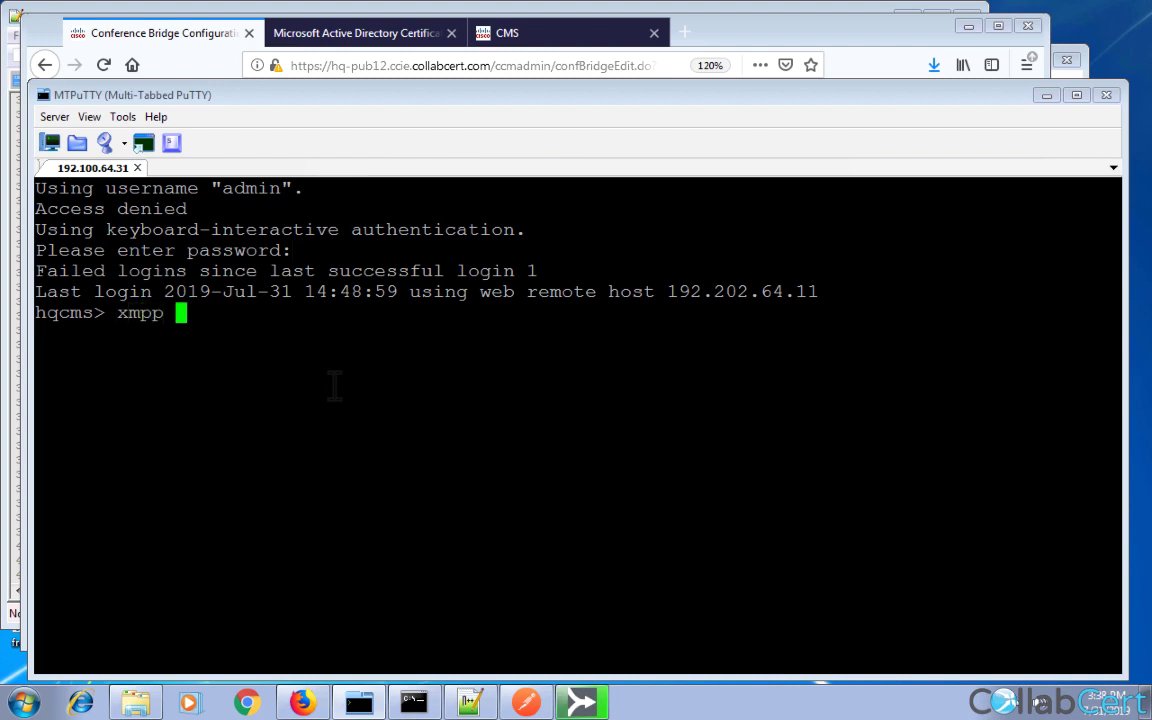
{"action": "type", "text": "callbride list"}
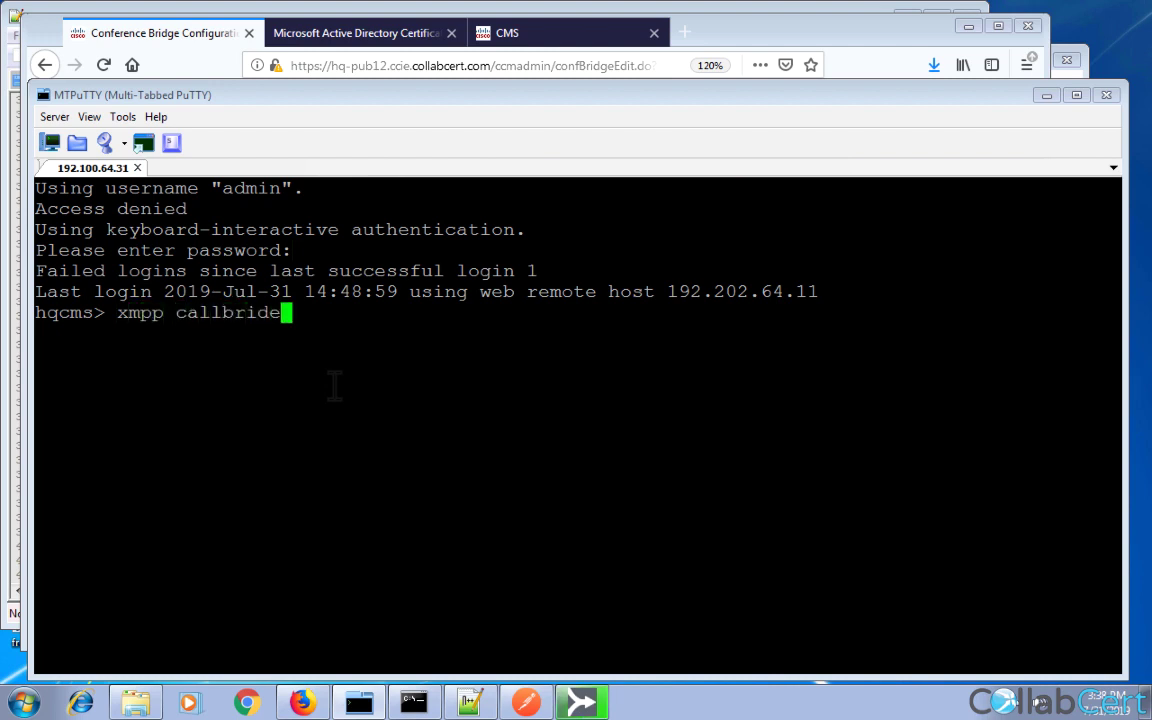
{"action": "key", "text": "Return"}
{"action": "key", "text": "Up"}
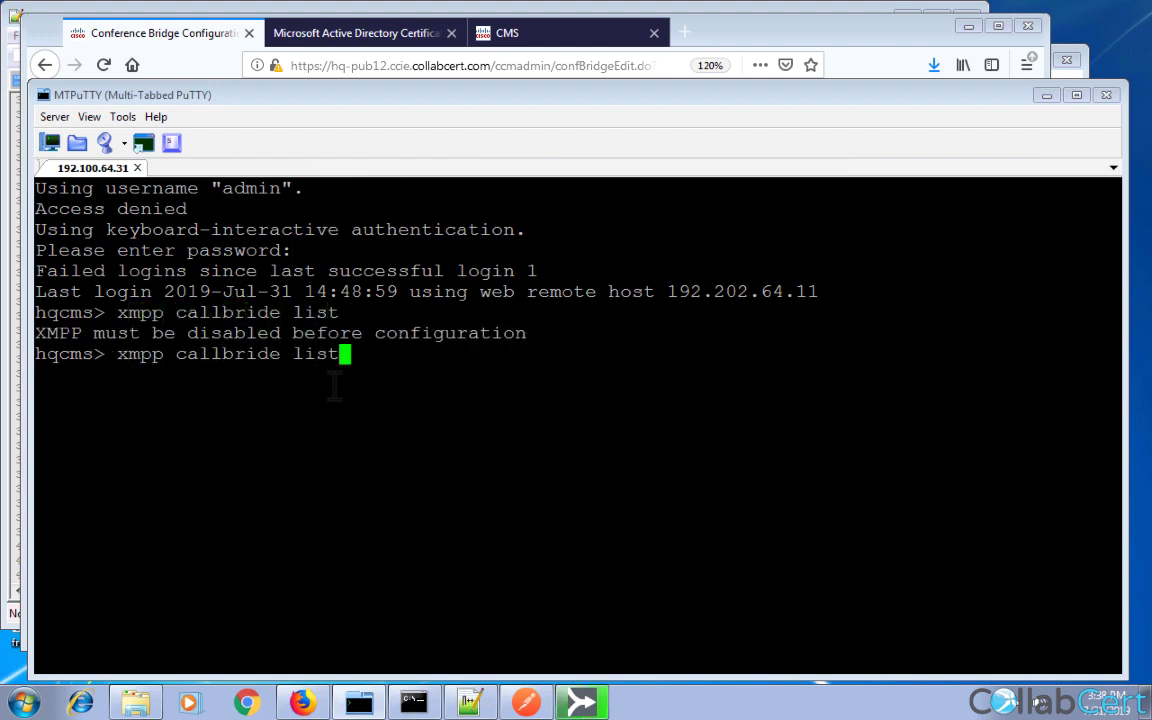
{"action": "key", "text": "Left"}
{"action": "key", "text": "Left"}
{"action": "key", "text": "Left"}
{"action": "key", "text": "Left"}
{"action": "key", "text": "Left"}
{"action": "key", "text": "Left"}
{"action": "type", "text": "g"}
{"action": "key", "text": "Return"}
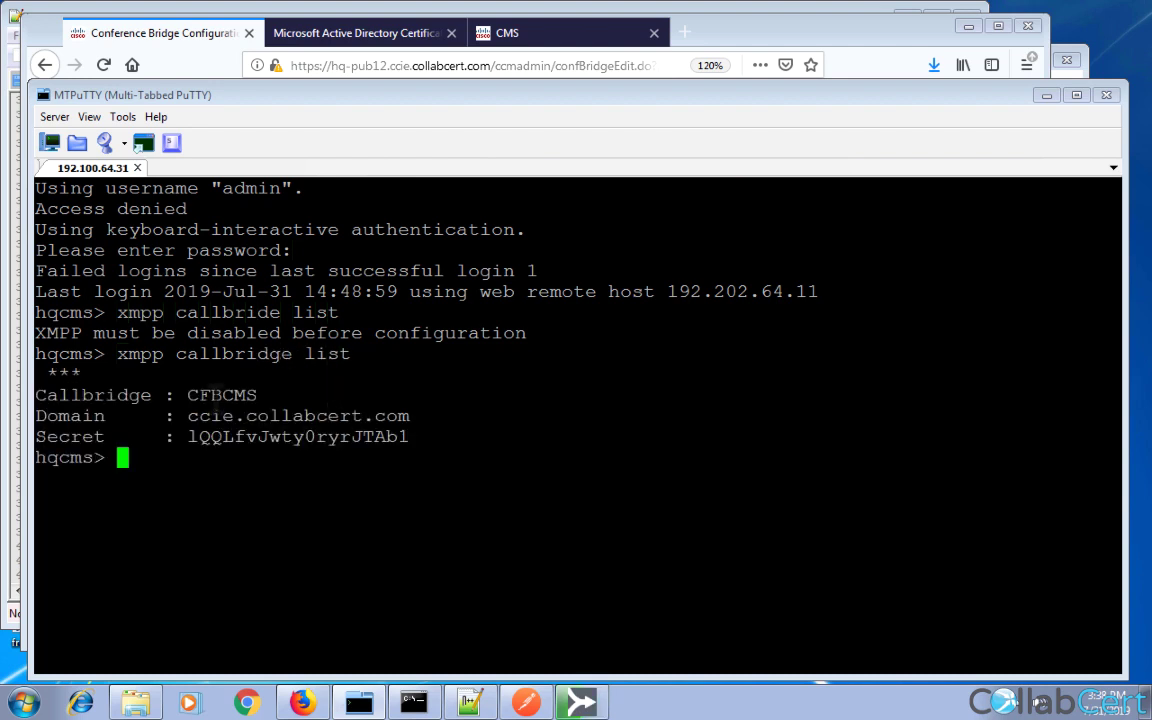
{"action": "double_click", "coordinate": [215, 395]}
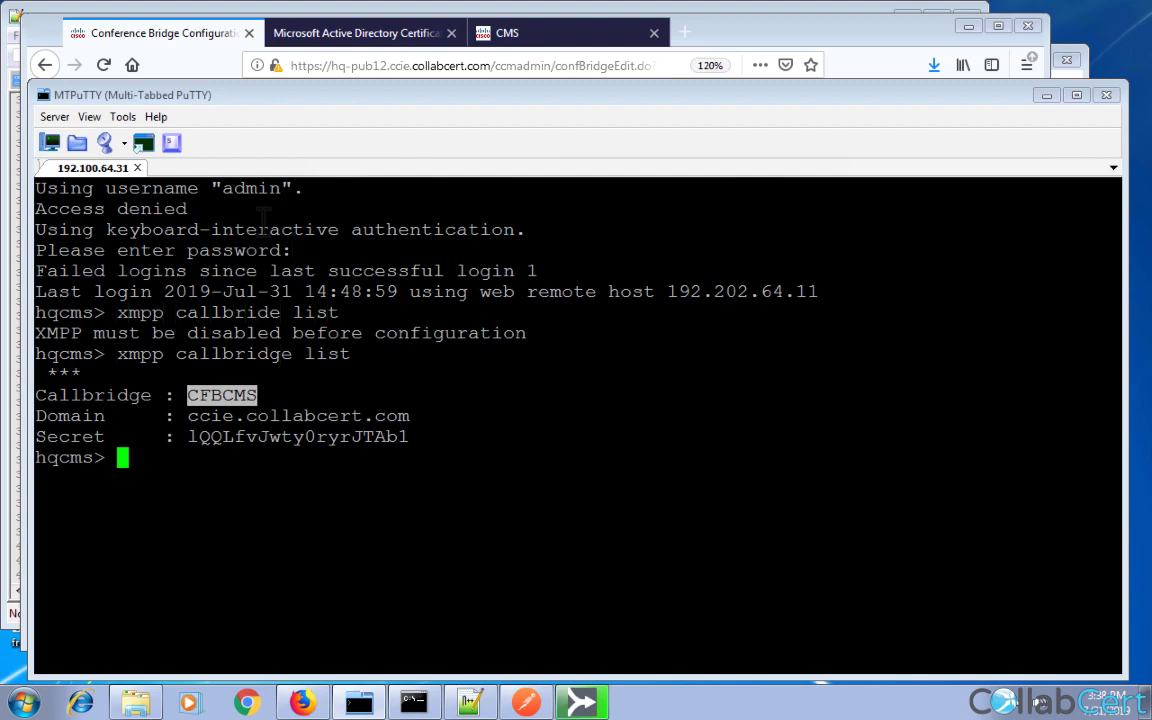
Name the conference bridge CFBCMS and assign SIP trunk CMS.
{"action": "left_click", "coordinate": [178, 33]}
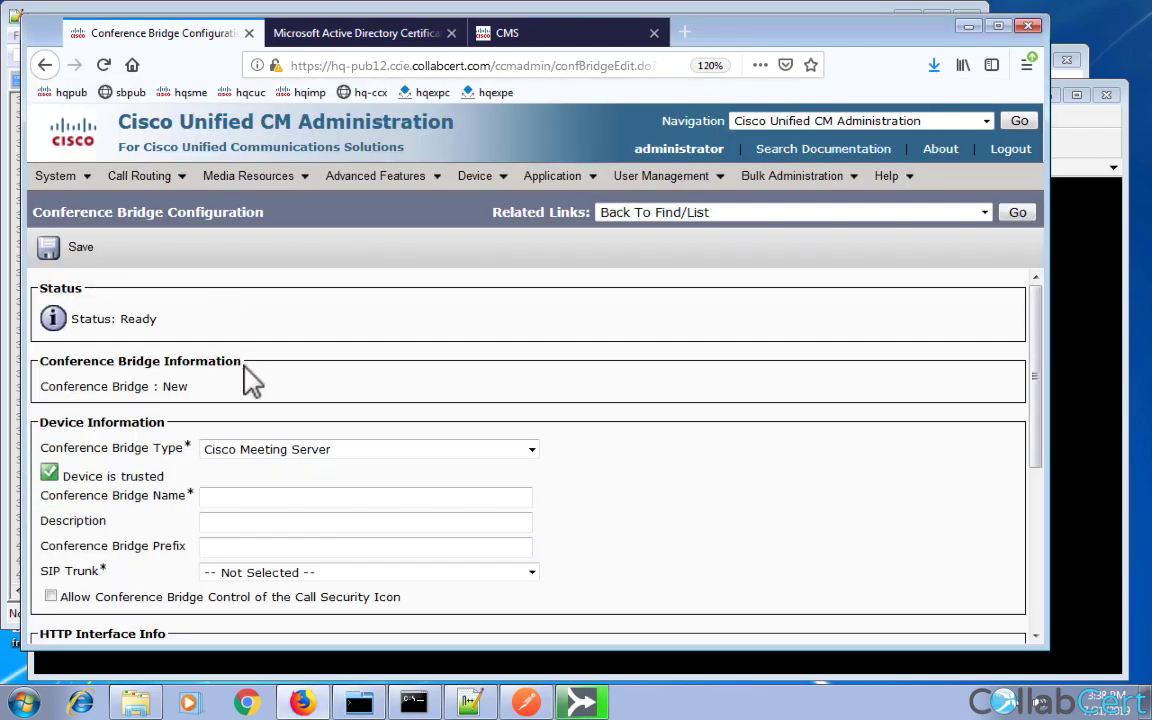
{"action": "type", "text": "CFBCMS"}
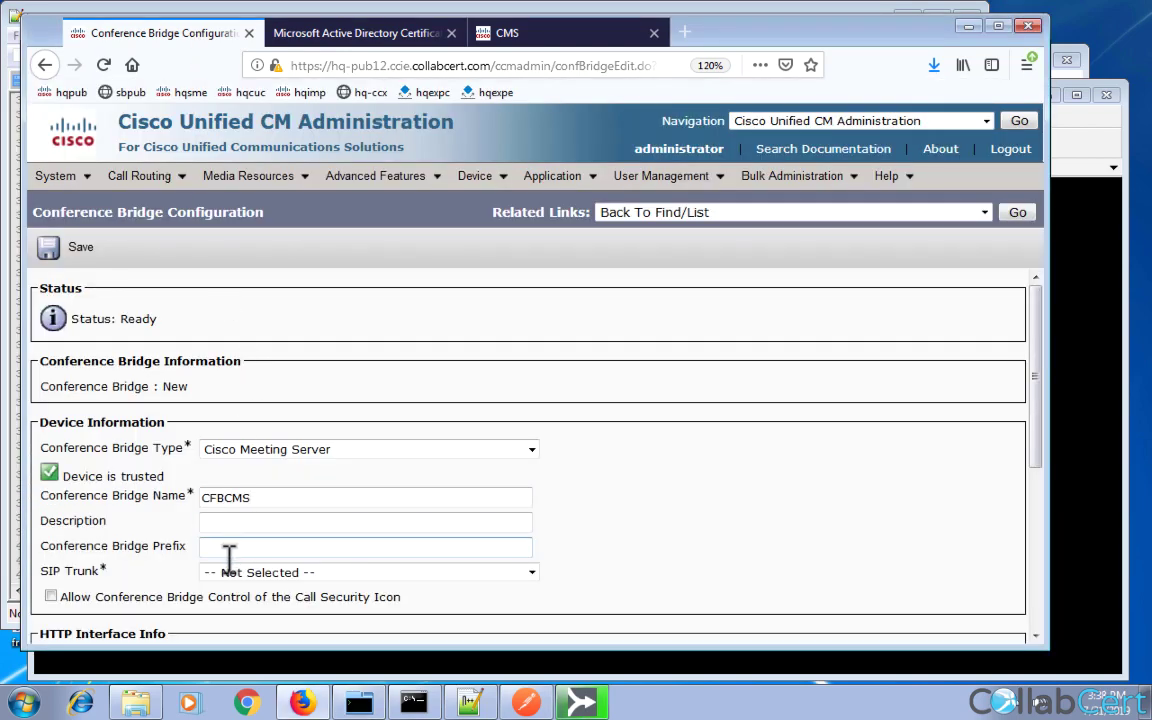
{"action": "left_click", "coordinate": [237, 577]}
{"action": "left_click", "coordinate": [239, 479]}
{"action": "scroll", "coordinate": [705, 556], "scroll_direction": "down", "scroll_amount": 3}
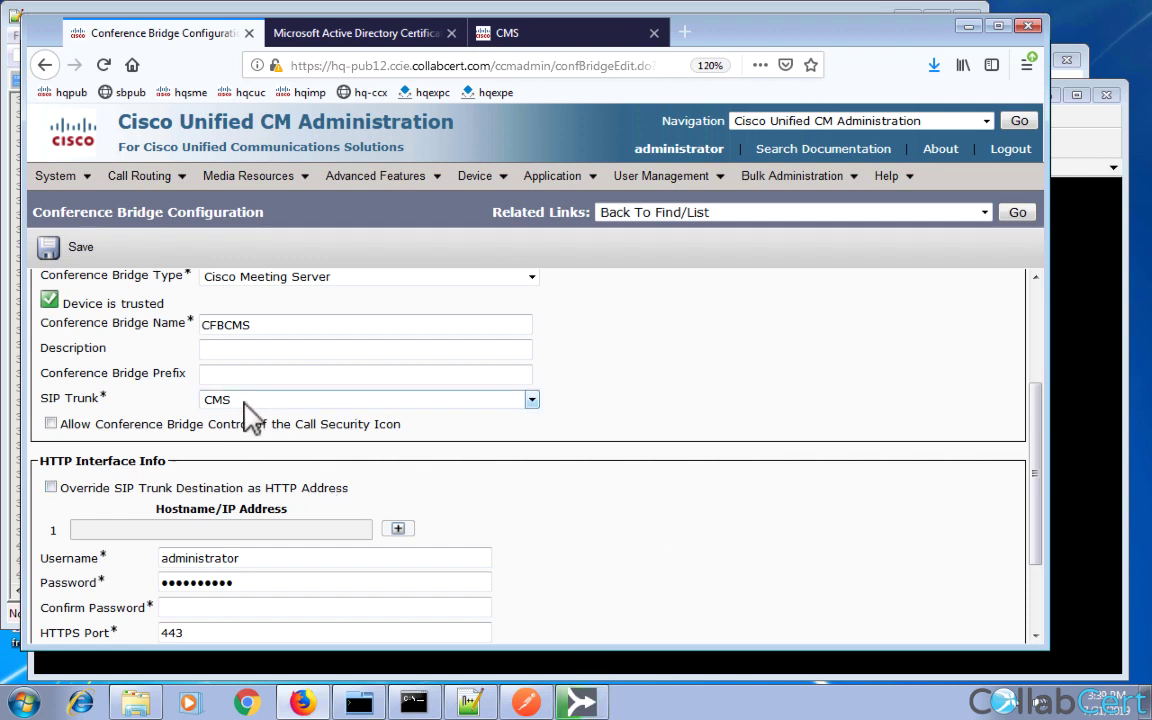
Leave the HTTP address override off and enter username api with the password and confirmation.
{"action": "left_click", "coordinate": [51, 488]}
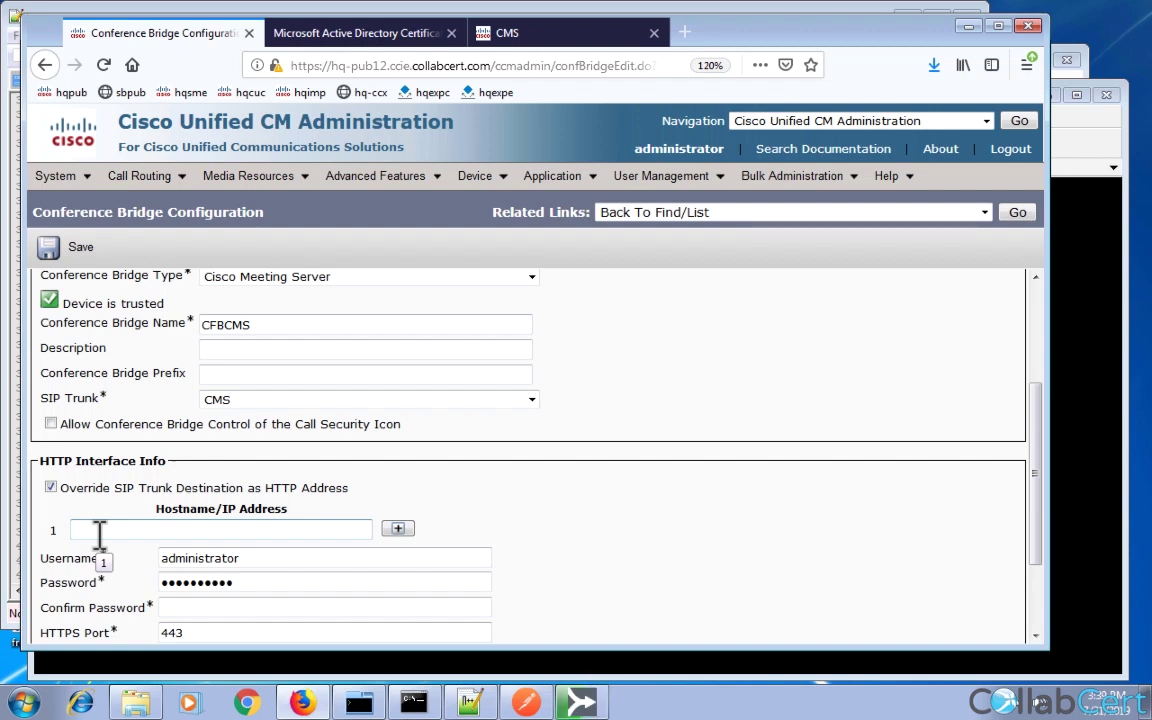
{"action": "left_click", "coordinate": [51, 488]}
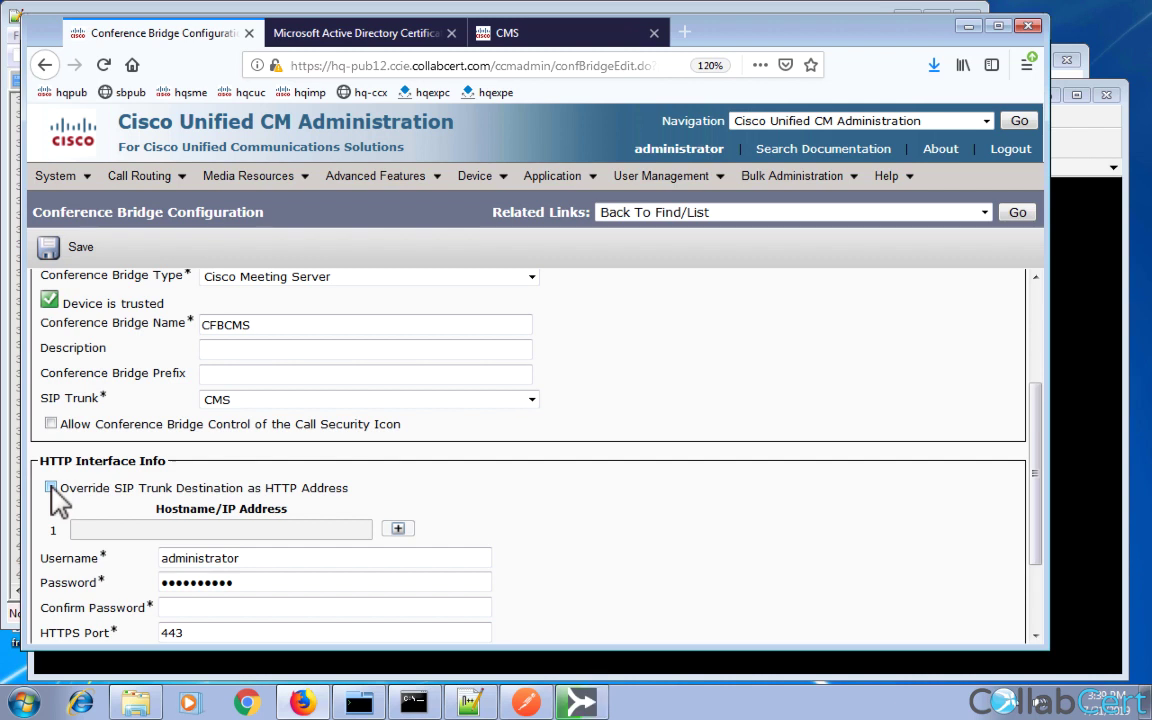
{"action": "double_click", "coordinate": [201, 558]}
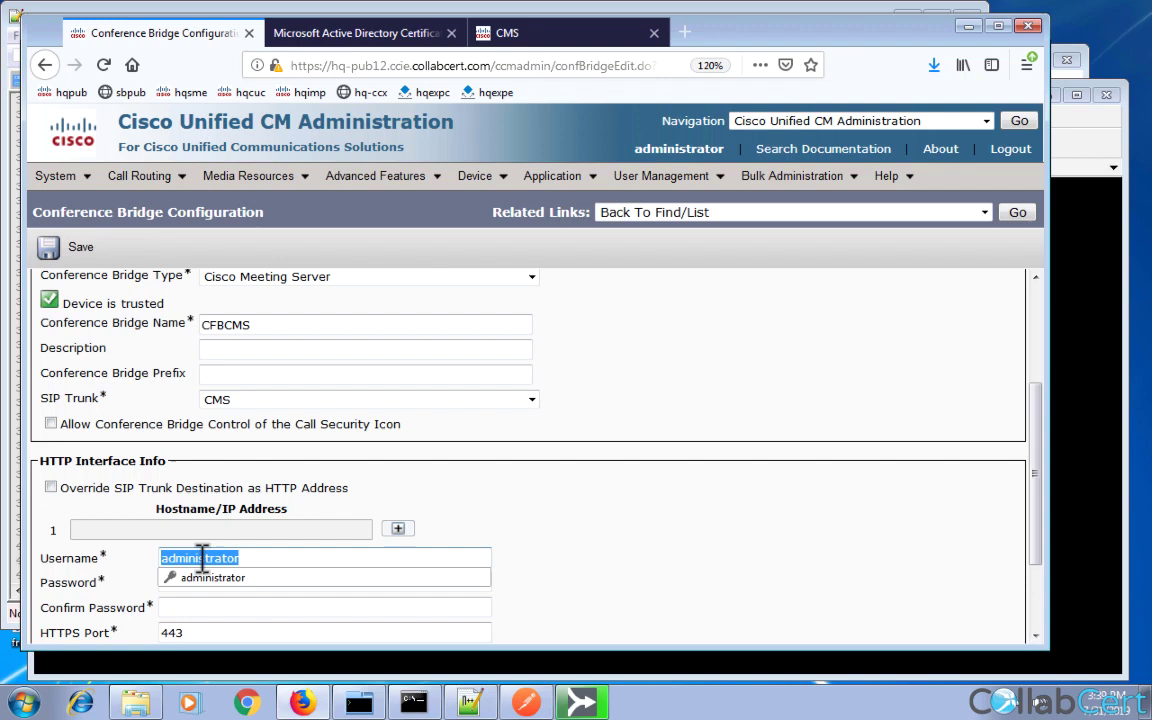
{"action": "type", "text": "api"}
{"action": "key", "text": "Tab"}
{"action": "type", "text": "api"}
{"action": "key", "text": "Tab"}
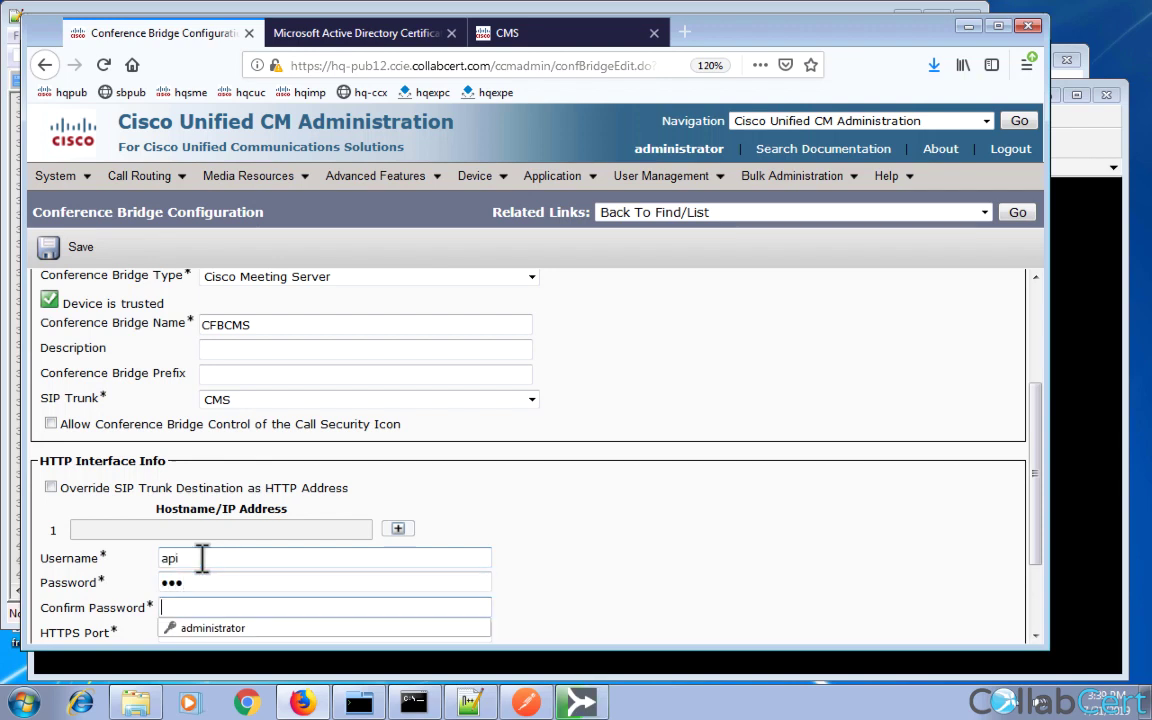
{"action": "type", "text": "api"}
{"action": "scroll", "coordinate": [201, 558], "scroll_direction": "down", "scroll_amount": 2}
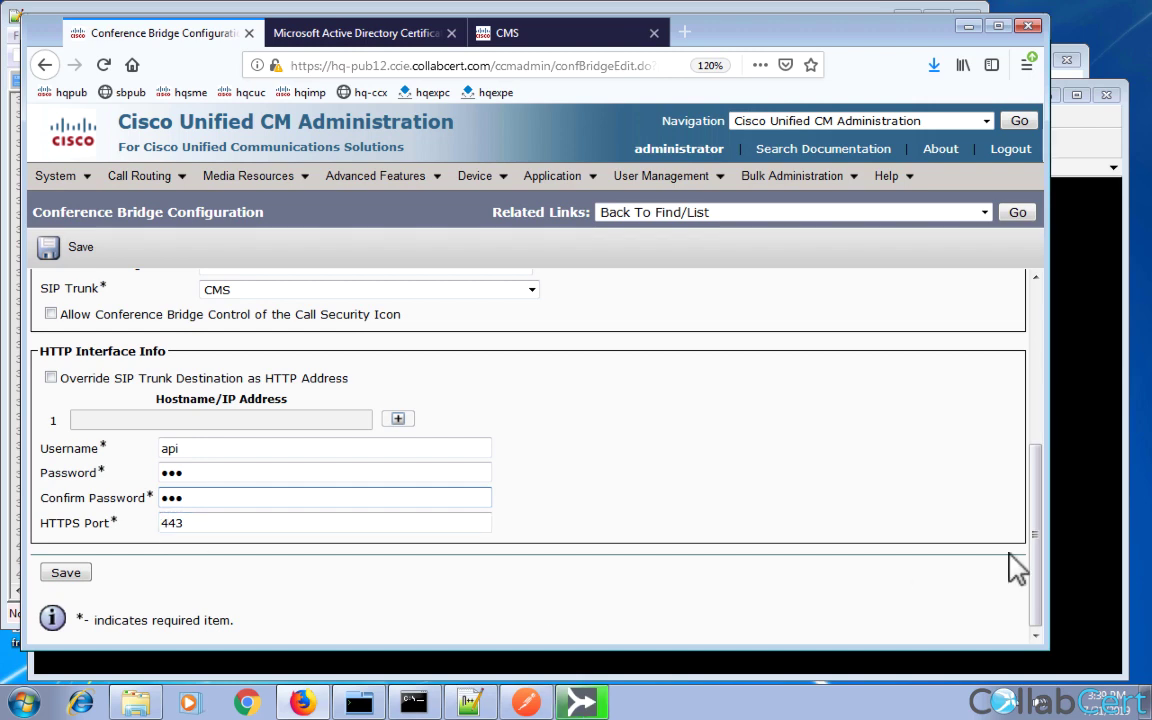
Run 'webadmin' on the CMS to confirm the web admin port is 8443.
{"action": "left_click", "coordinate": [1068, 560]}
{"action": "type", "text": "webadmin"}
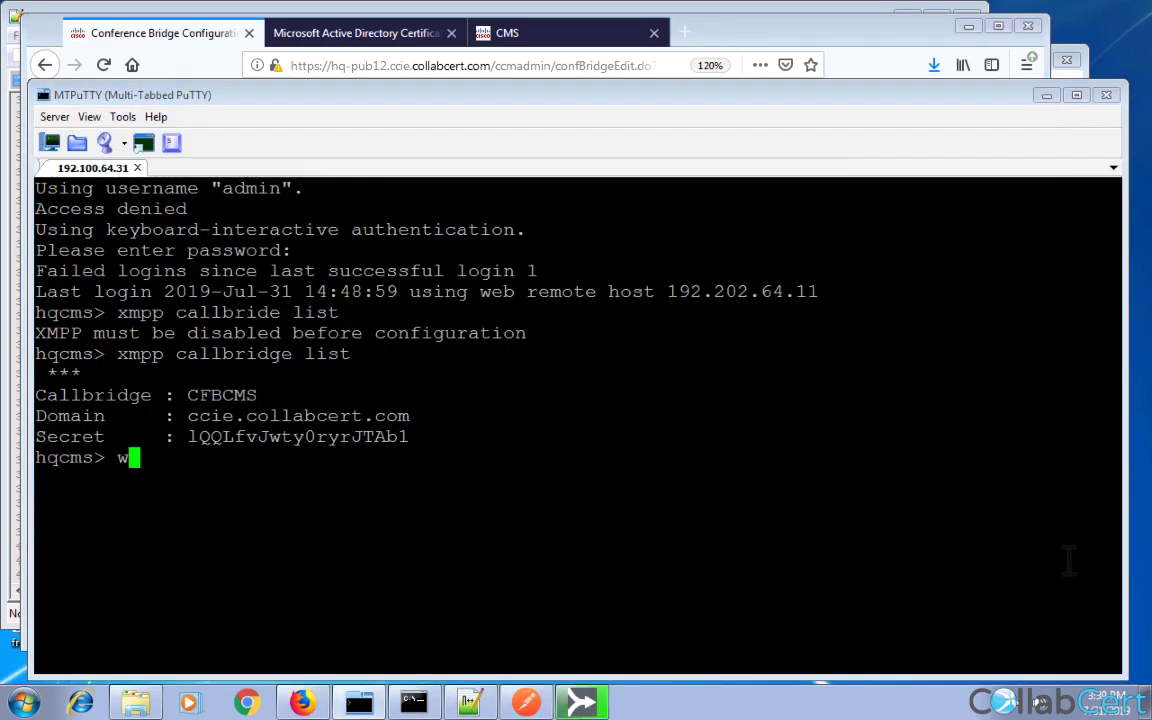
{"action": "key", "text": "Return"}
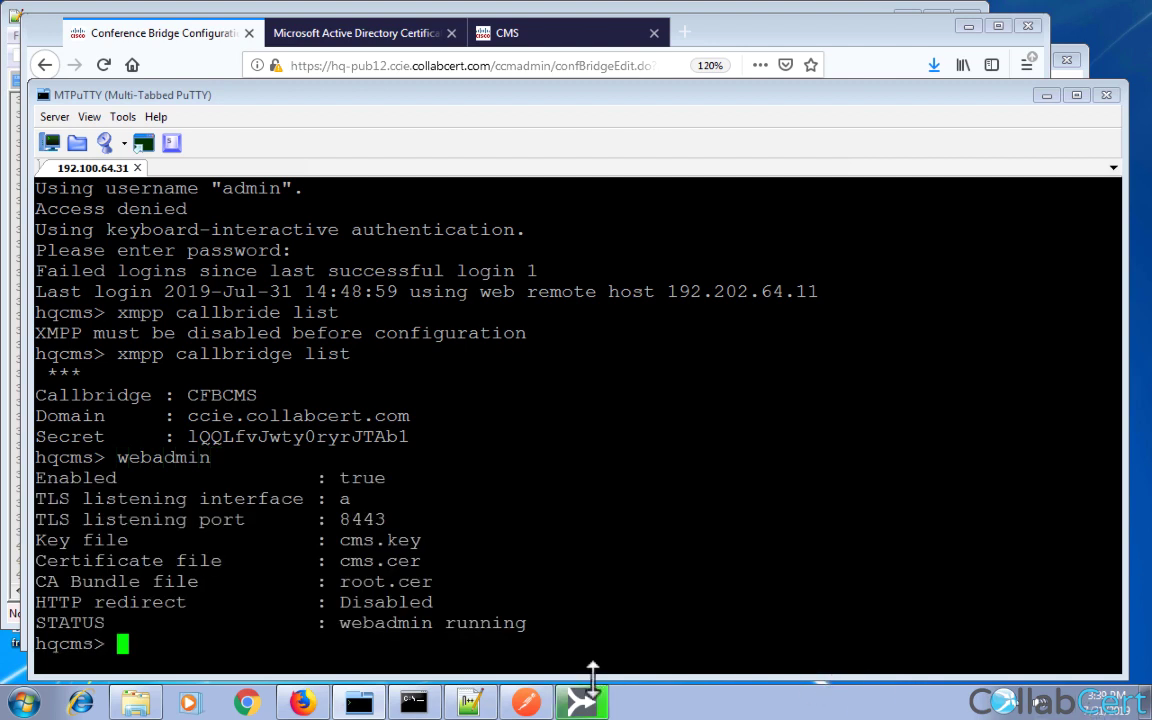
{"action": "double_click", "coordinate": [357, 517]}
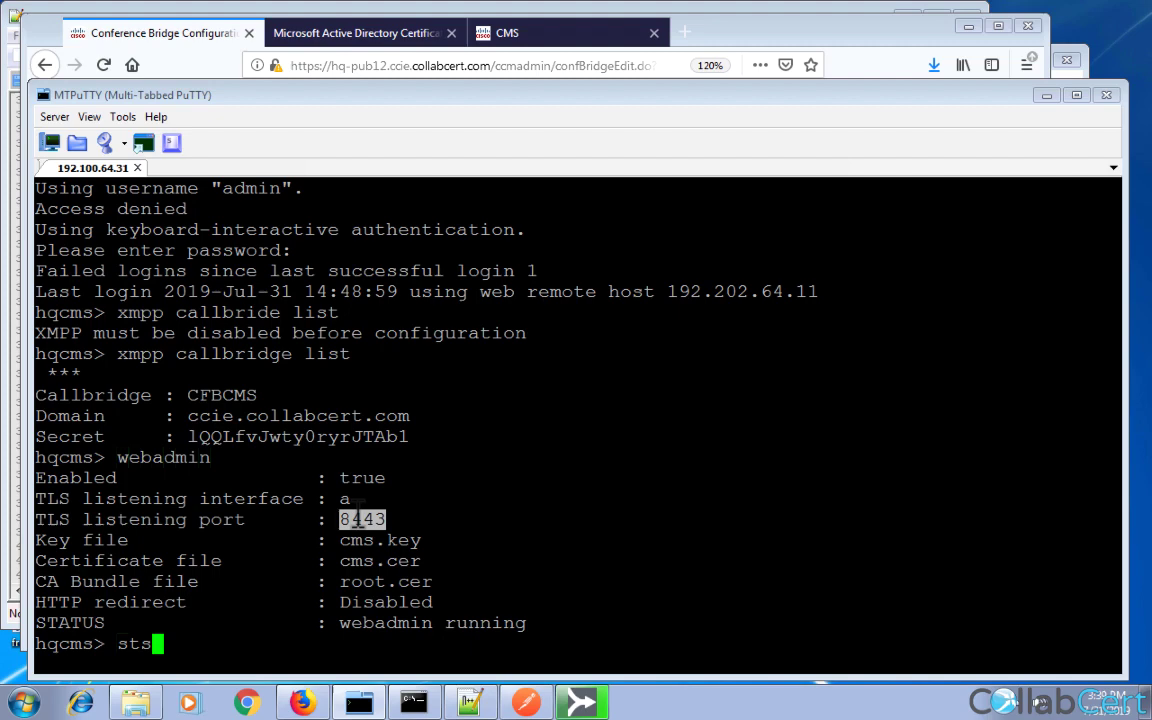
Start 'syslog follow' on the CMS and return to the bridge form.
{"action": "key", "text": "BackSpace"}
{"action": "key", "text": "BackSpace"}
{"action": "type", "text": "yslog follow"}
{"action": "key", "text": "Return"}
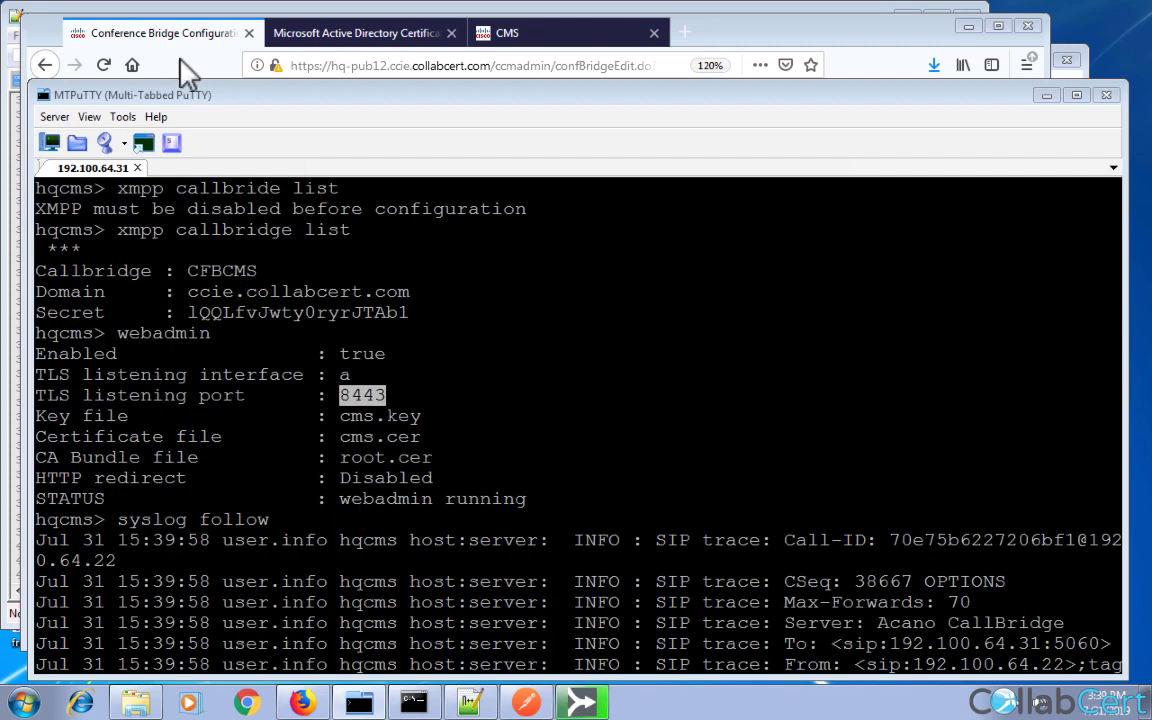
{"action": "left_click", "coordinate": [160, 34]}
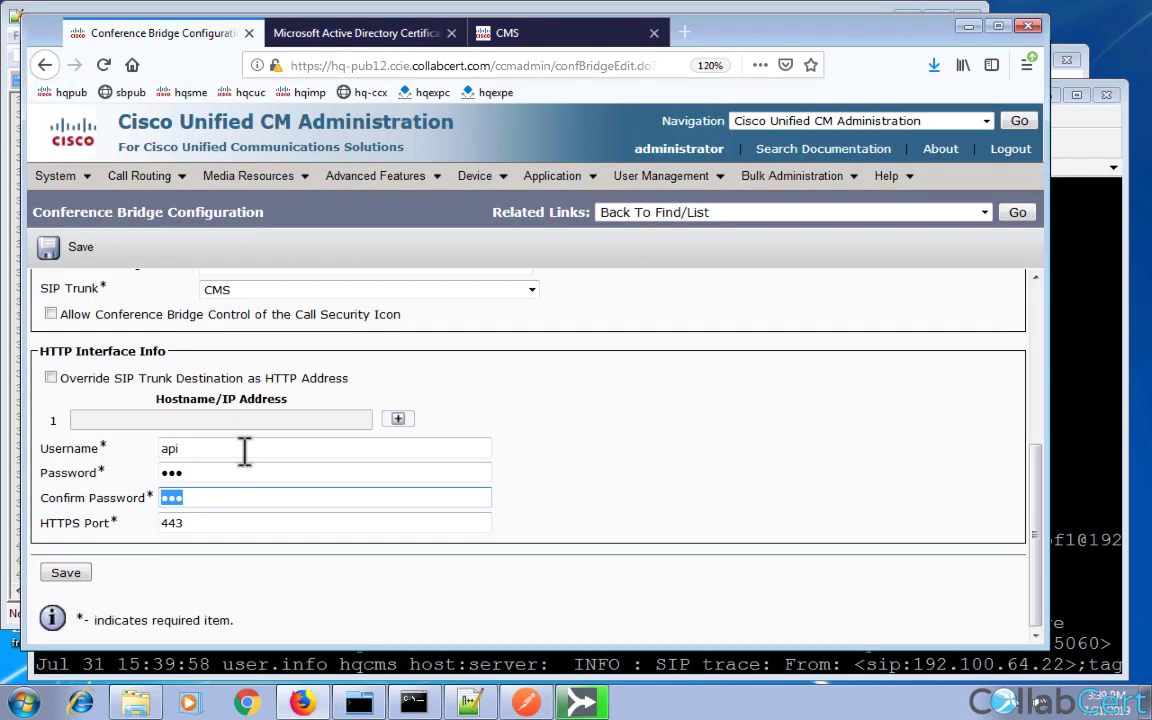
Change the HTTPS port to 8443 and save the CFBCMS bridge.
{"action": "left_click", "coordinate": [167, 527]}
{"action": "type", "text": "8"}
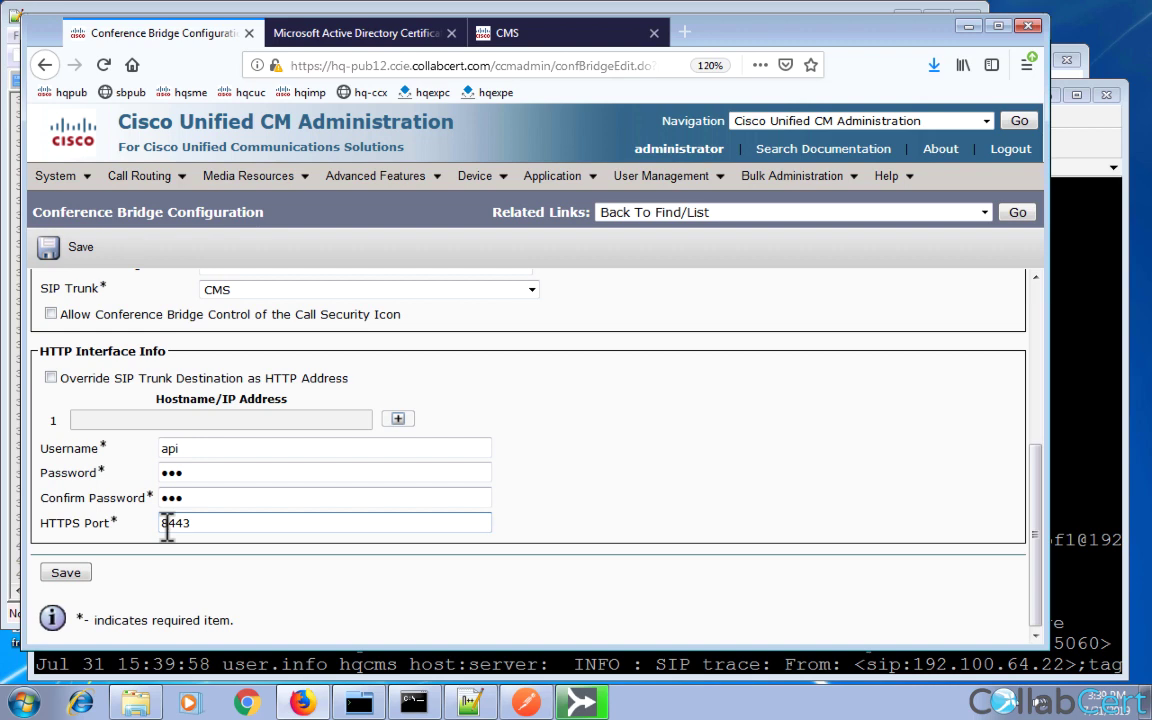
{"action": "left_click", "coordinate": [68, 574]}
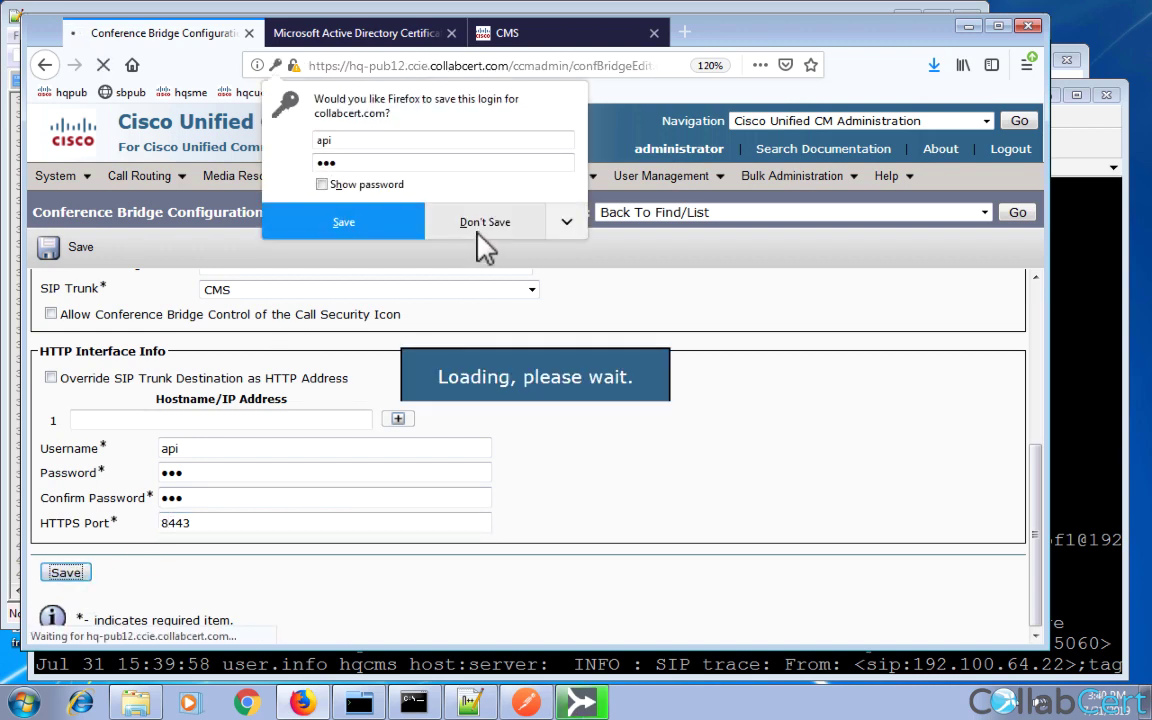
{"action": "left_click", "coordinate": [484, 222]}
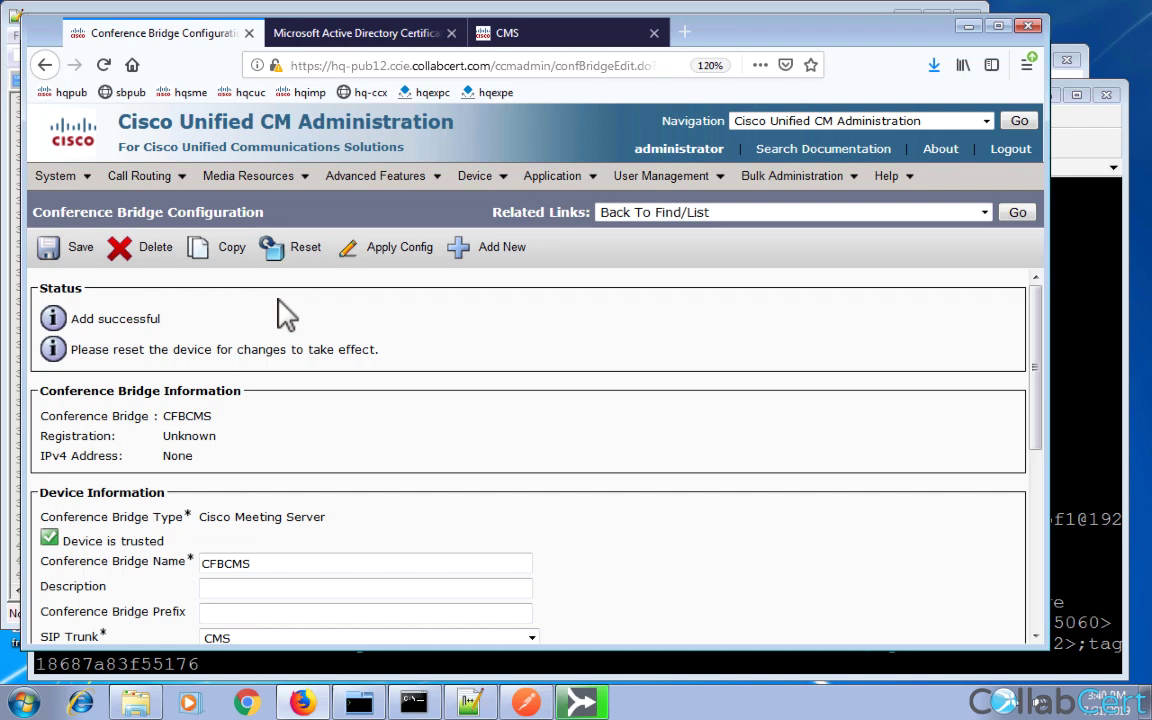
Reset the CFBCMS bridge so the changes apply.
{"action": "left_click", "coordinate": [305, 250]}
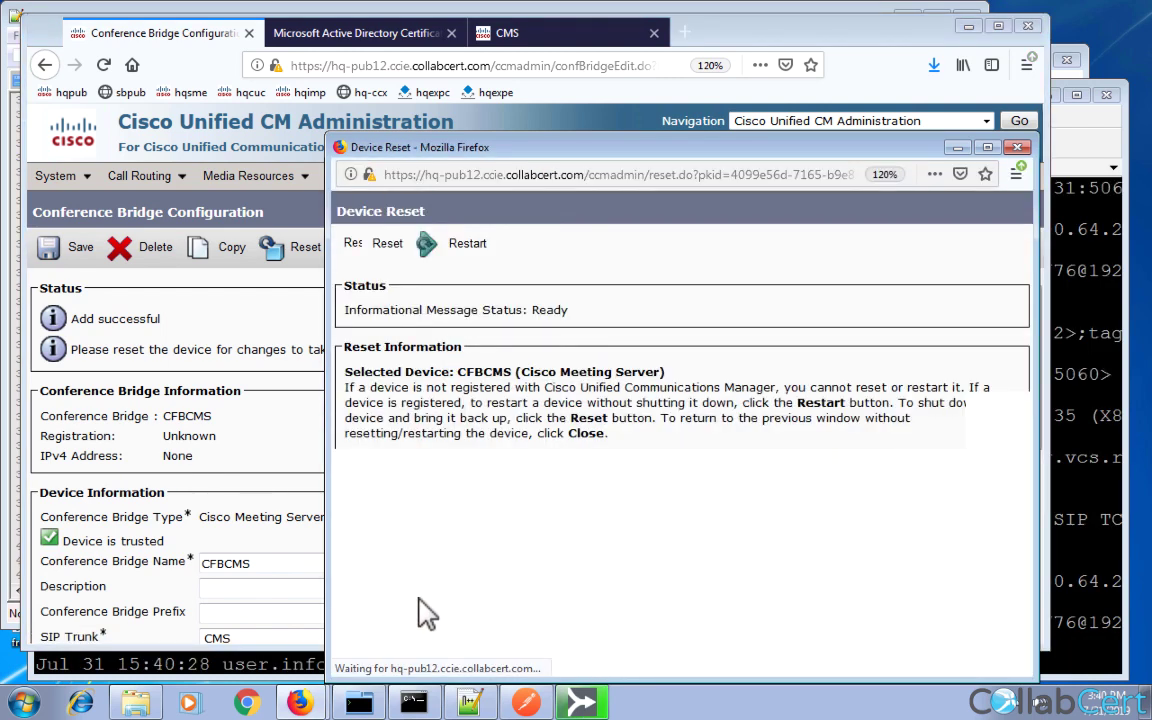
{"action": "left_click", "coordinate": [379, 600]}
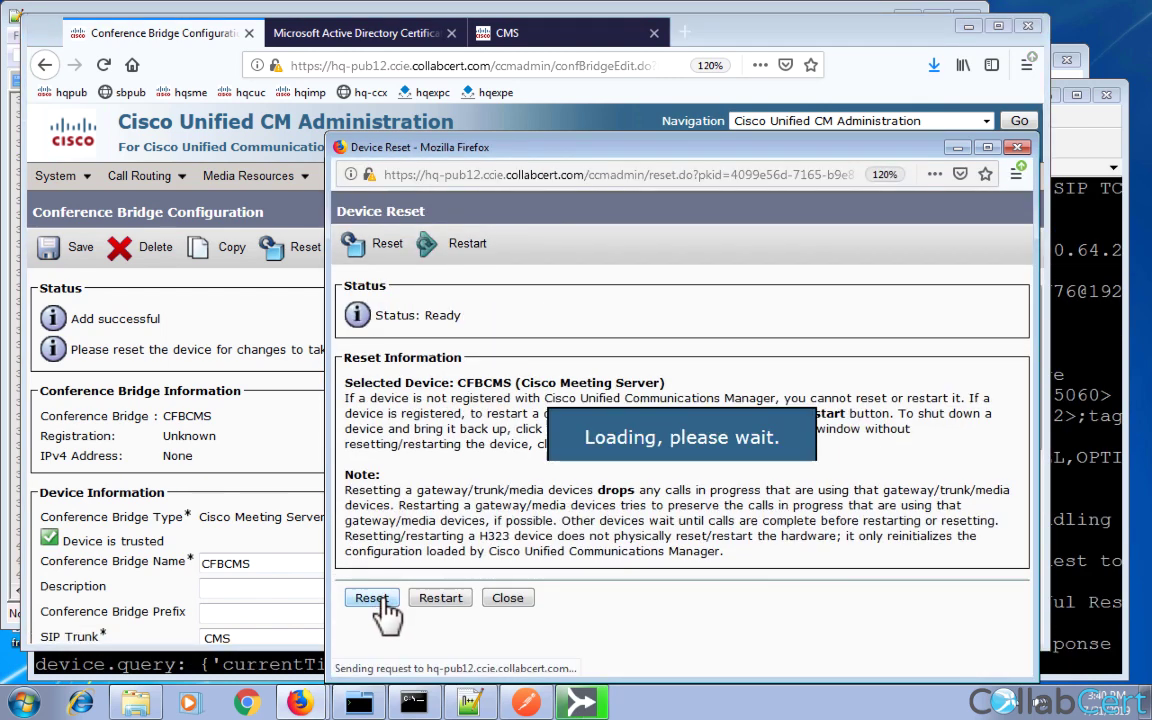
{"action": "left_click", "coordinate": [507, 598]}
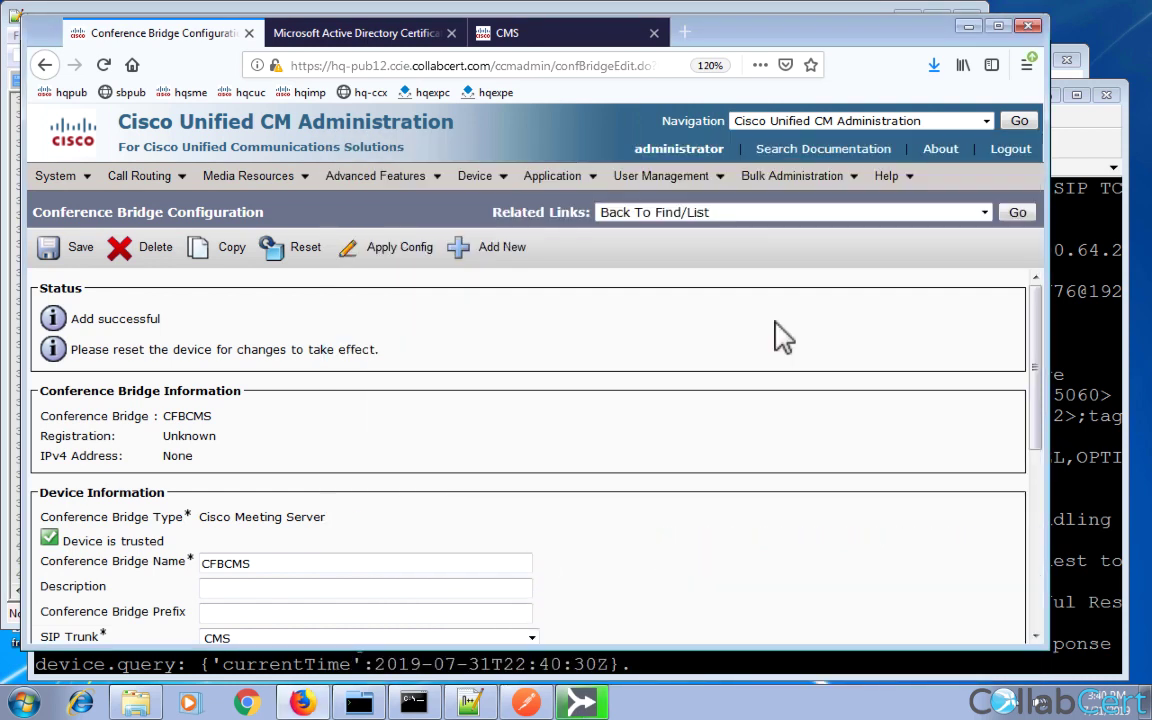
Re-list all conference bridges to check CFBCMS status, then bring the CMS terminal log forward.
{"action": "left_click", "coordinate": [1017, 213]}
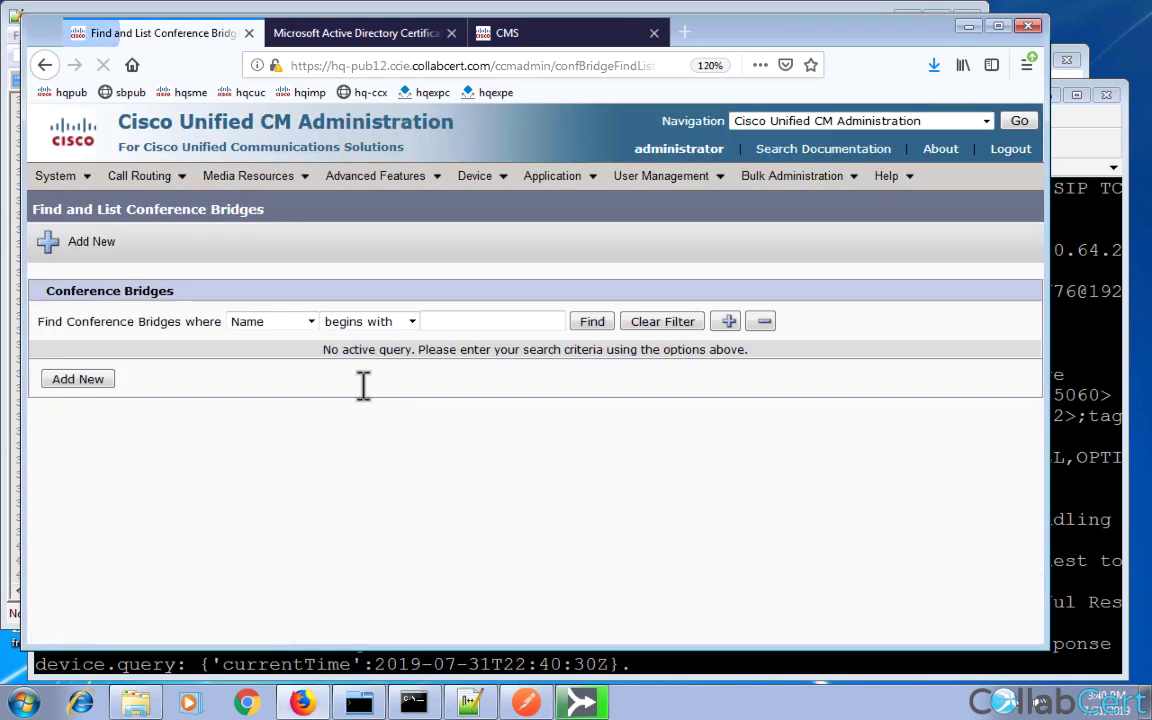
{"action": "left_click", "coordinate": [592, 322]}
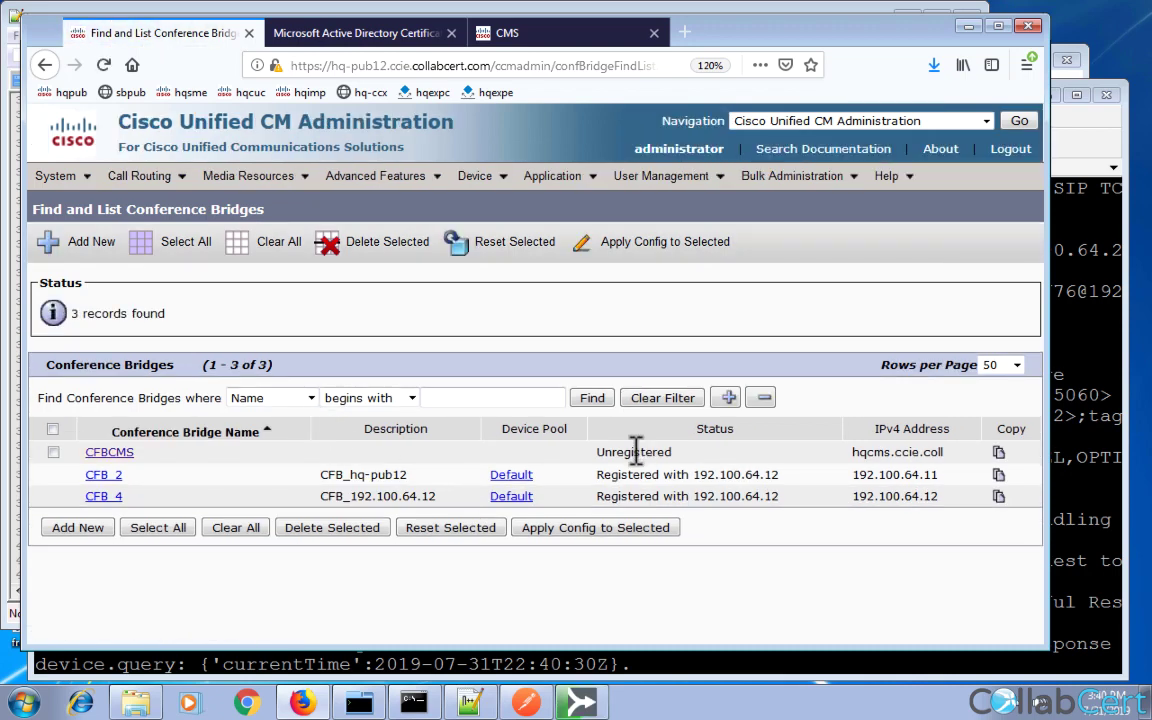
{"action": "left_click", "coordinate": [598, 400]}
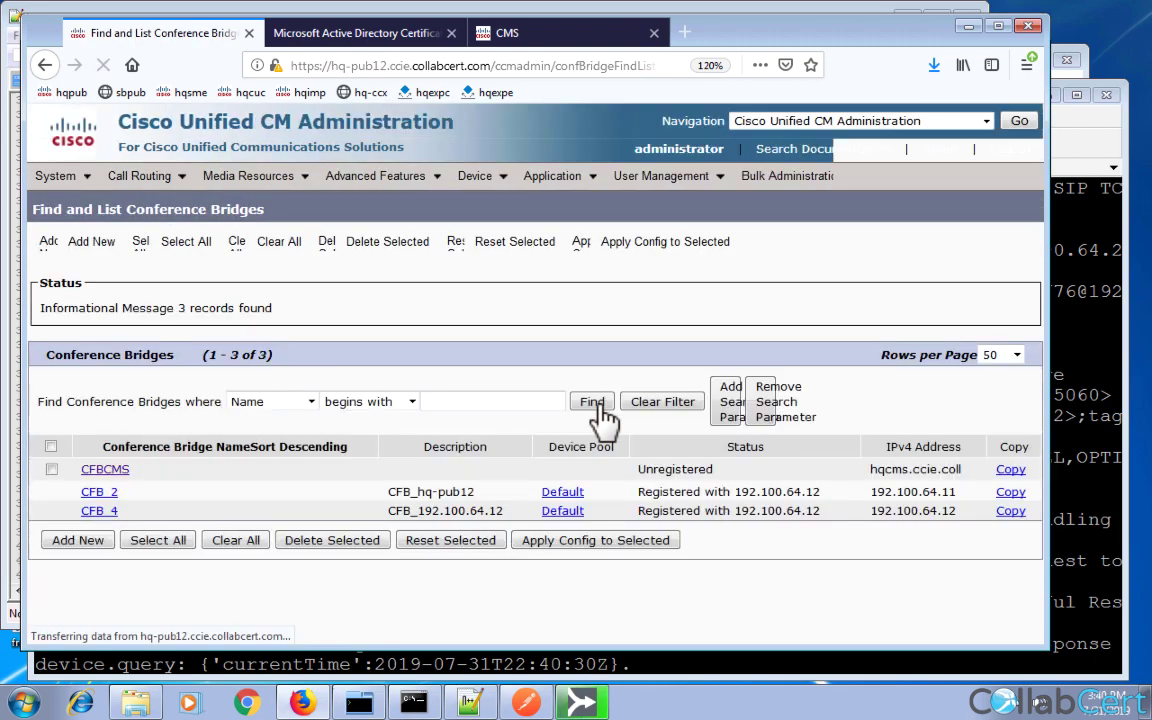
{"action": "left_click", "coordinate": [1070, 585]}
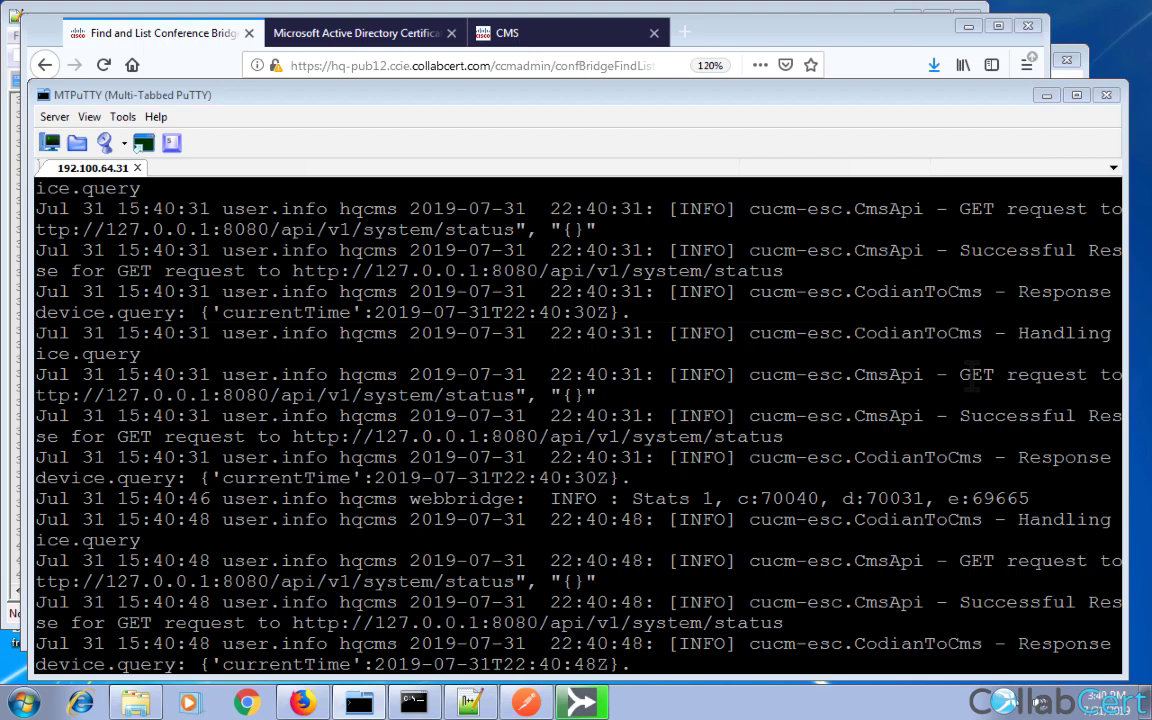
{"action": "double_click", "coordinate": [973, 376]}
{"action": "left_click_drag", "start_coordinate": [975, 376], "coordinate": [522, 395]}
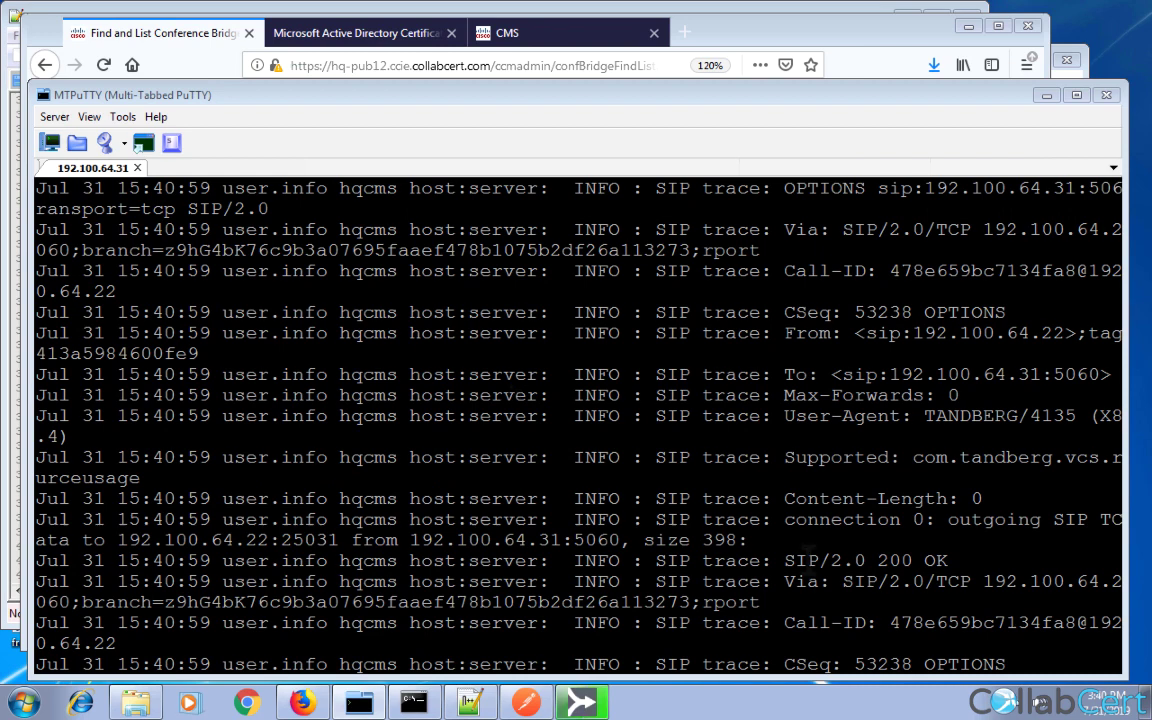
Refresh the Firefox conference bridge list to confirm CFBCMS registered with 192.100.64.11.
{"action": "left_click", "coordinate": [198, 44]}
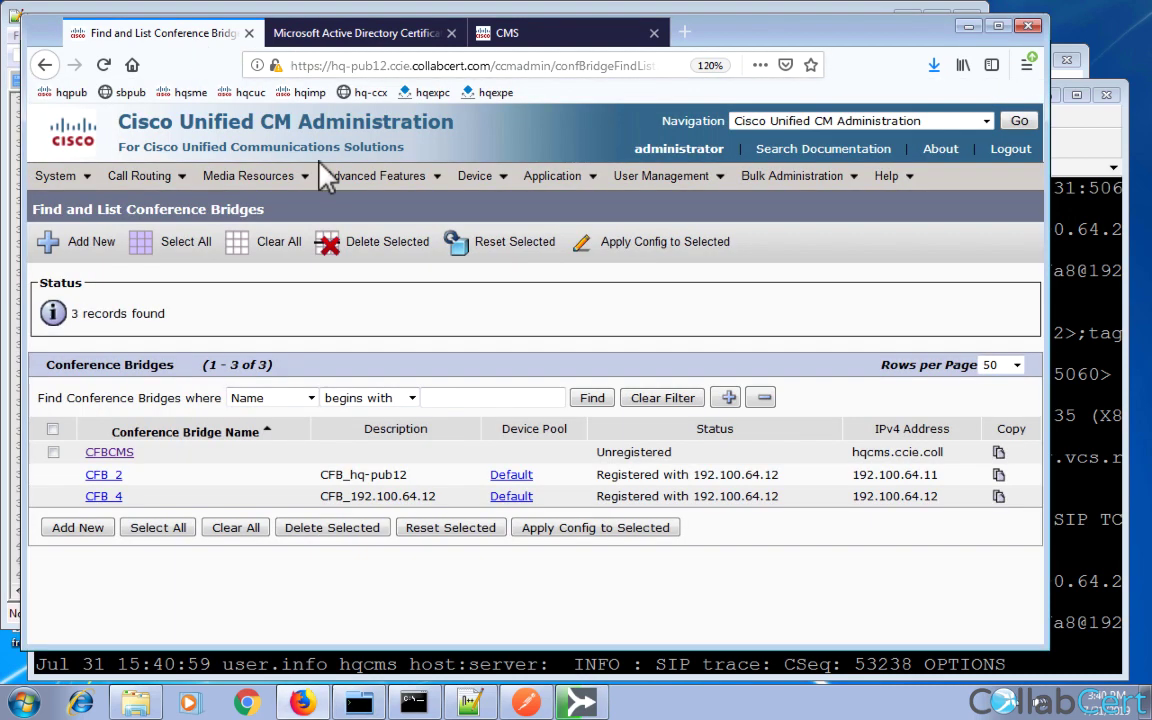
{"action": "left_click", "coordinate": [590, 399]}
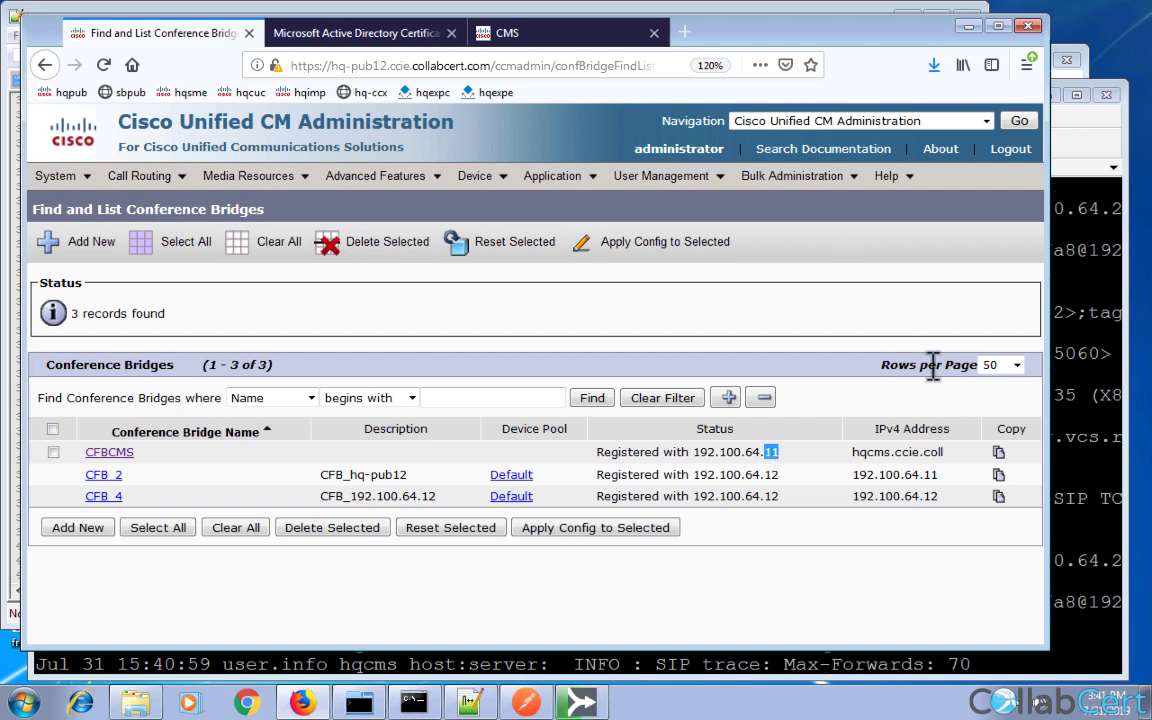
Visit Cisco Unified Serviceability, then recheck the bridge list showing CFBCMS at 192.100.64.12.
{"action": "left_click", "coordinate": [896, 122]}
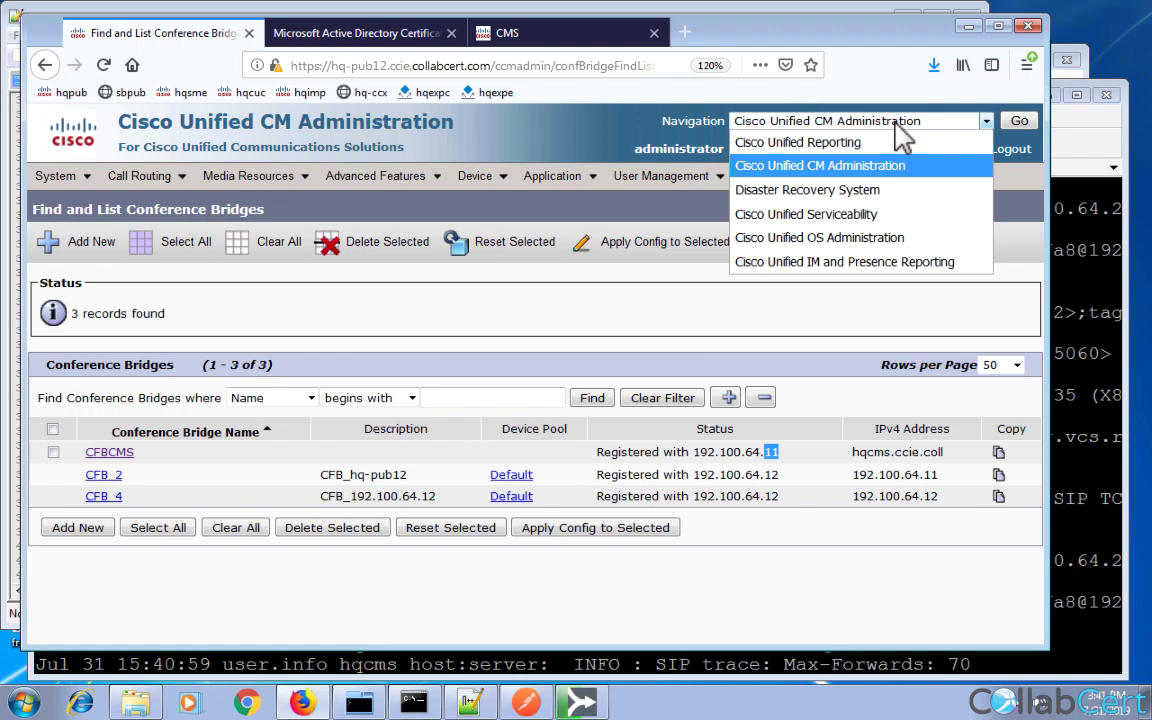
{"action": "left_click", "coordinate": [855, 218]}
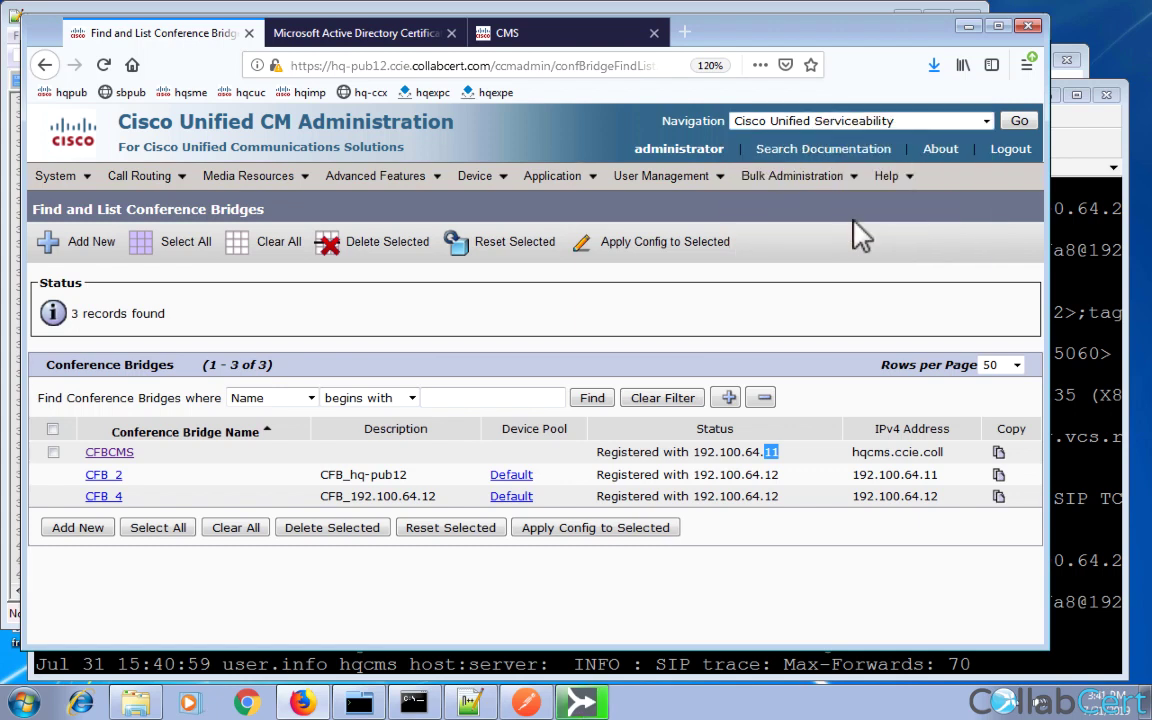
{"action": "left_click", "coordinate": [1019, 122]}
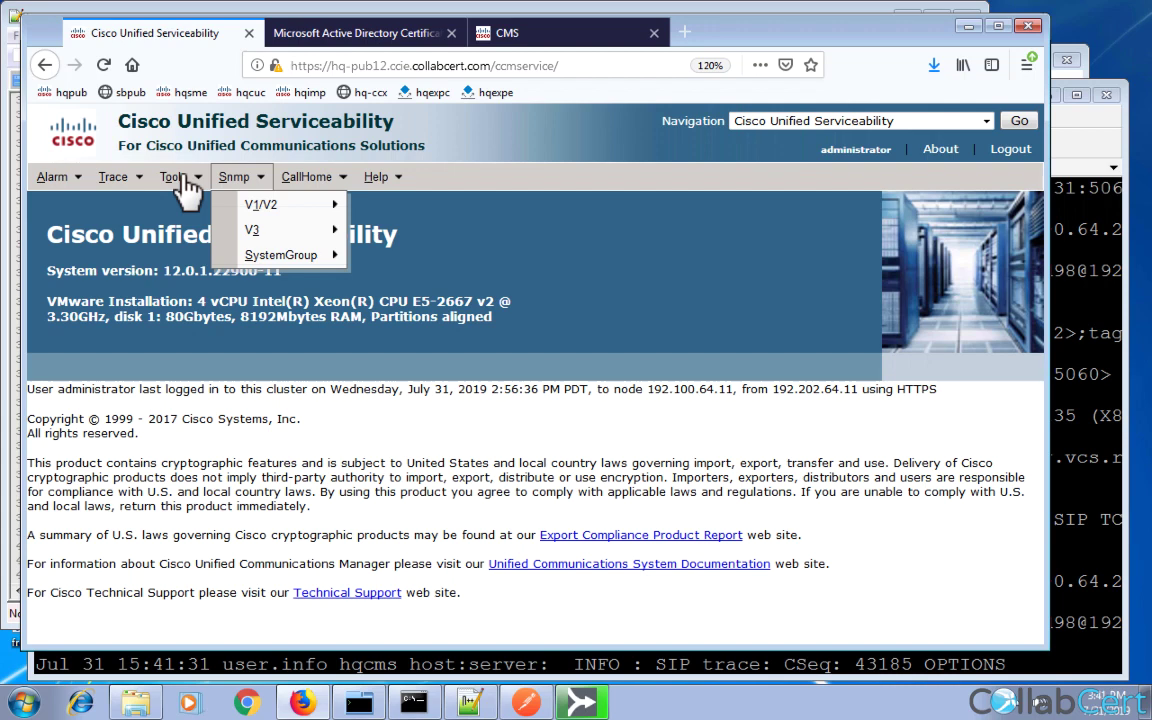
{"action": "left_click", "coordinate": [185, 188]}
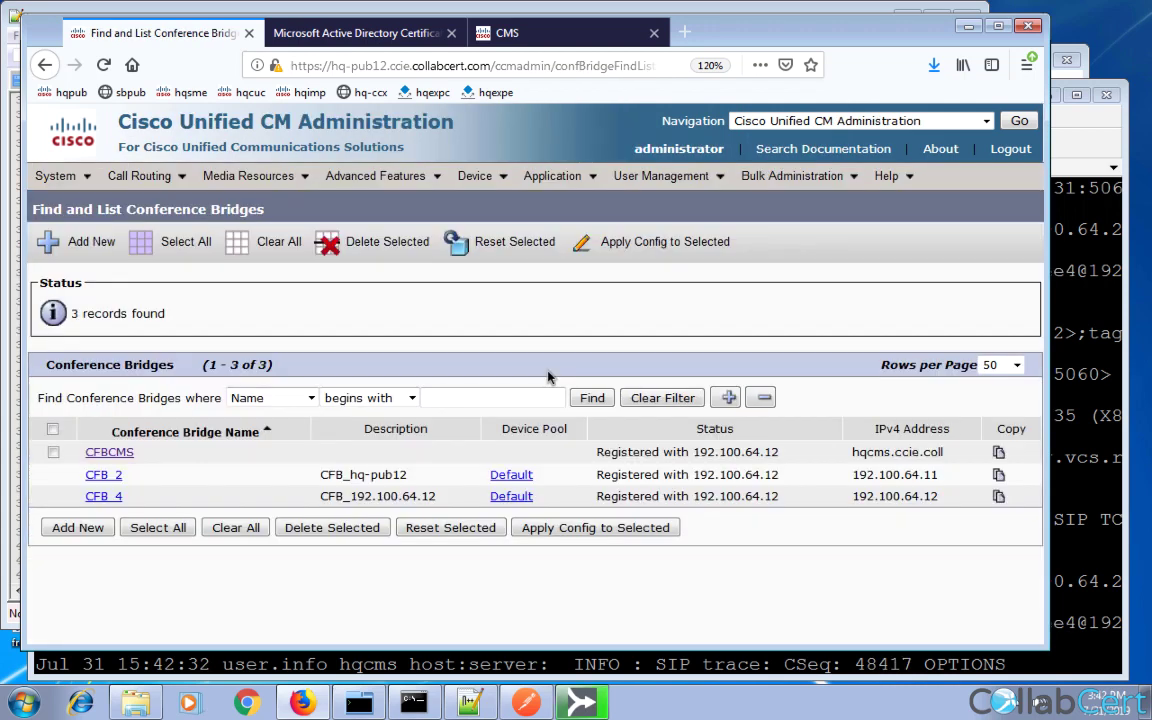
{"action": "triple_click", "coordinate": [776, 452]}
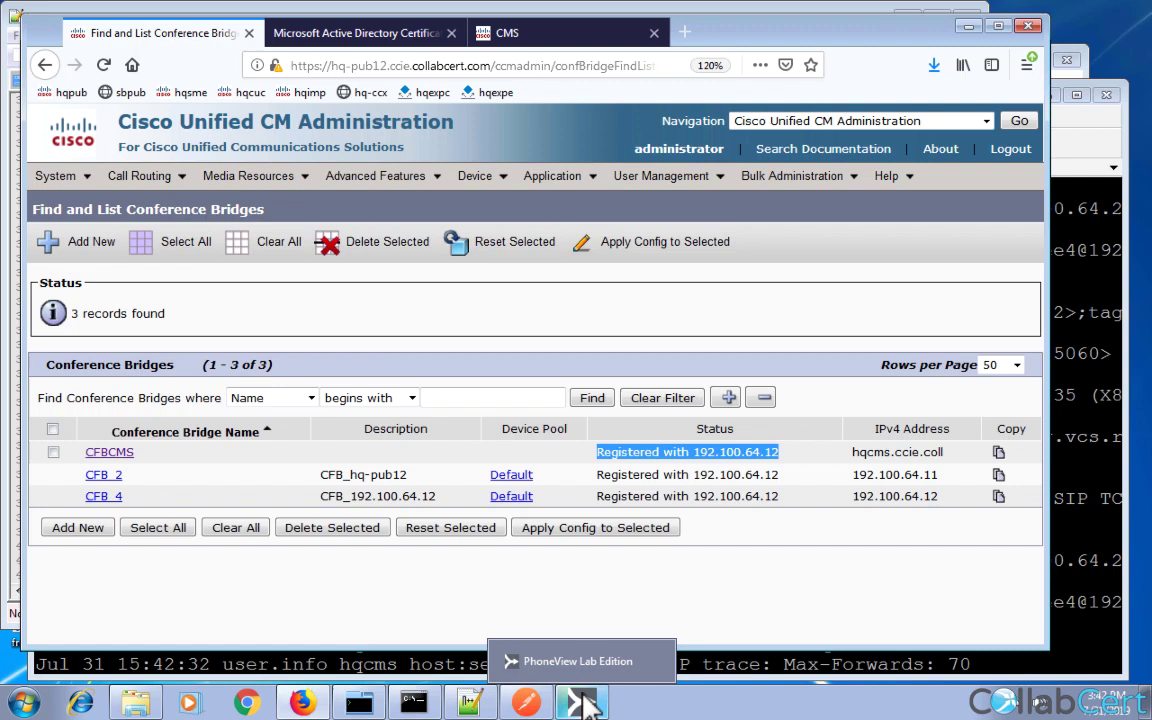
Launch Cisco Jabber, dismiss the entry-point error, and sign in with the two hq user's address.
{"action": "left_click", "coordinate": [588, 705]}
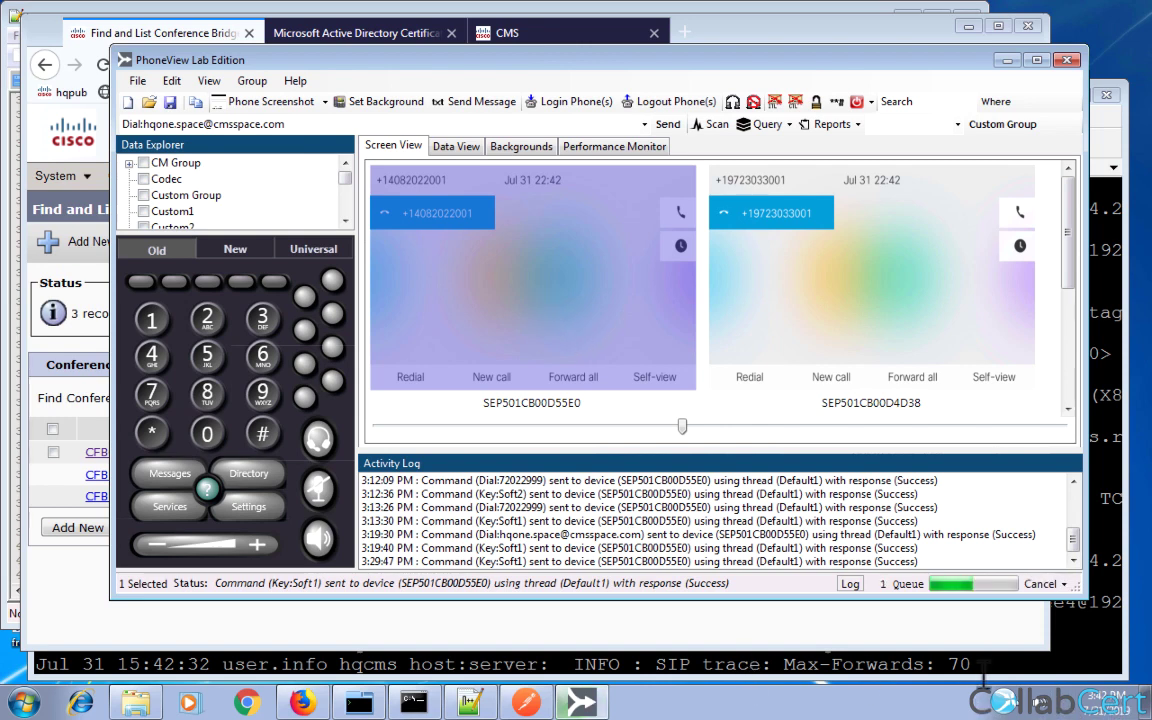
{"action": "left_click", "coordinate": [1147, 704]}
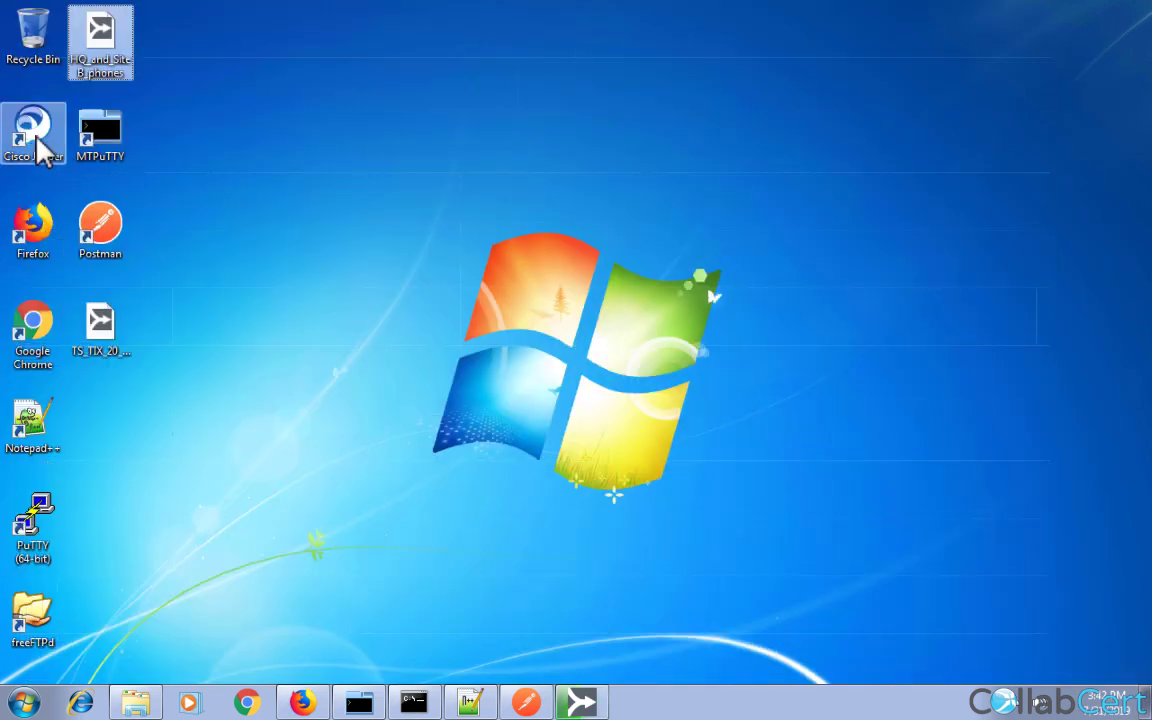
{"action": "double_click", "coordinate": [38, 142]}
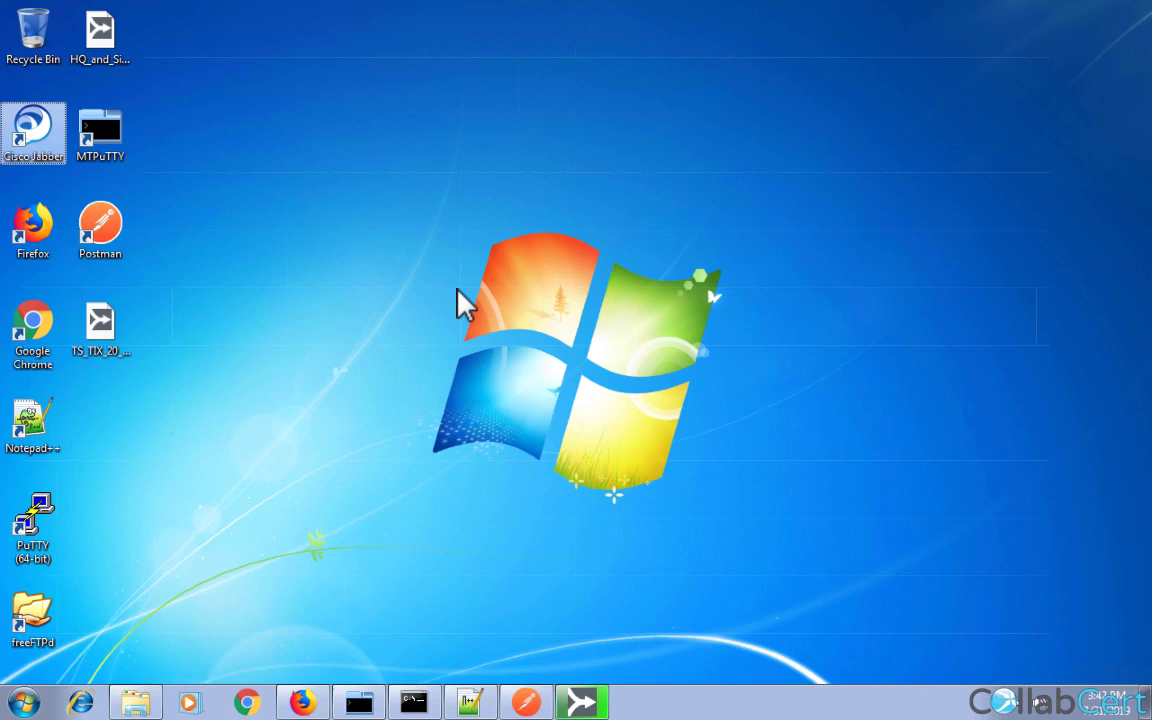
{"action": "left_click", "coordinate": [745, 415]}
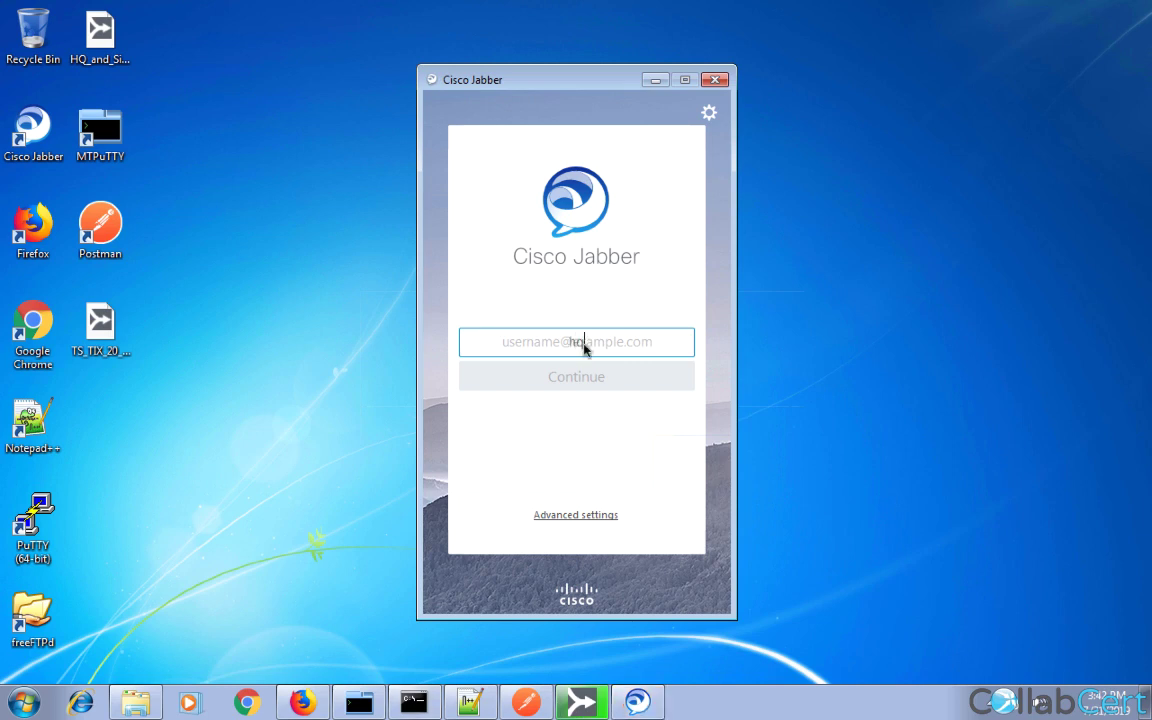
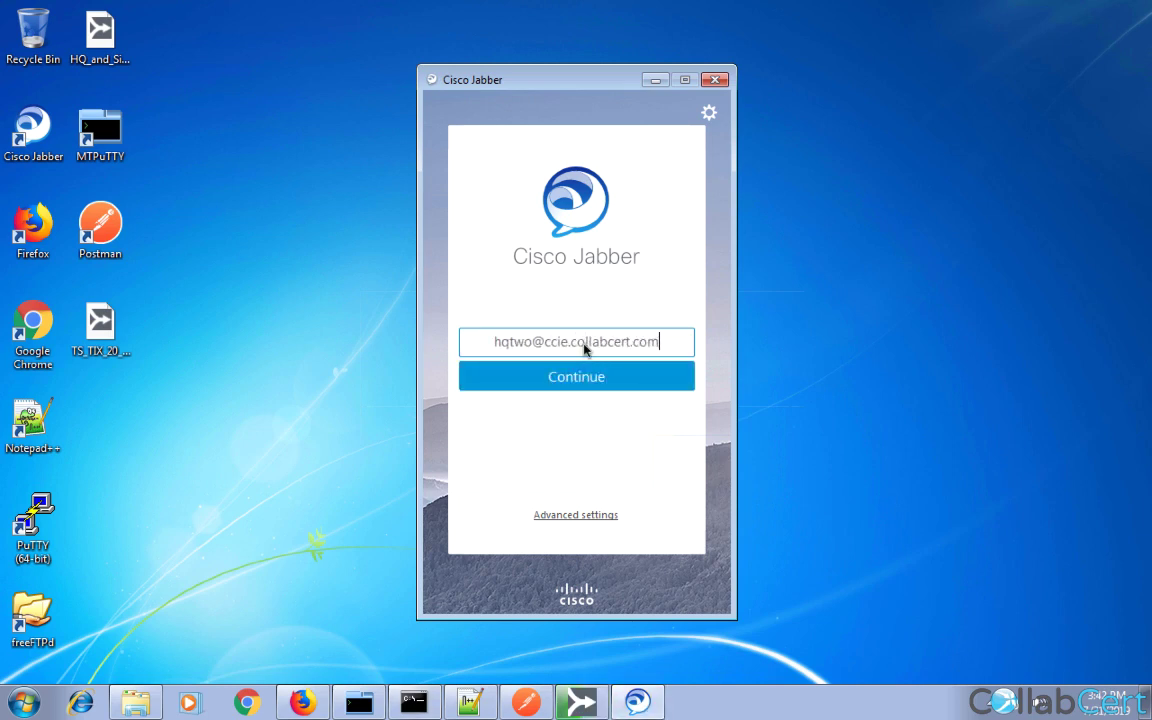
{"action": "key", "text": "Return"}
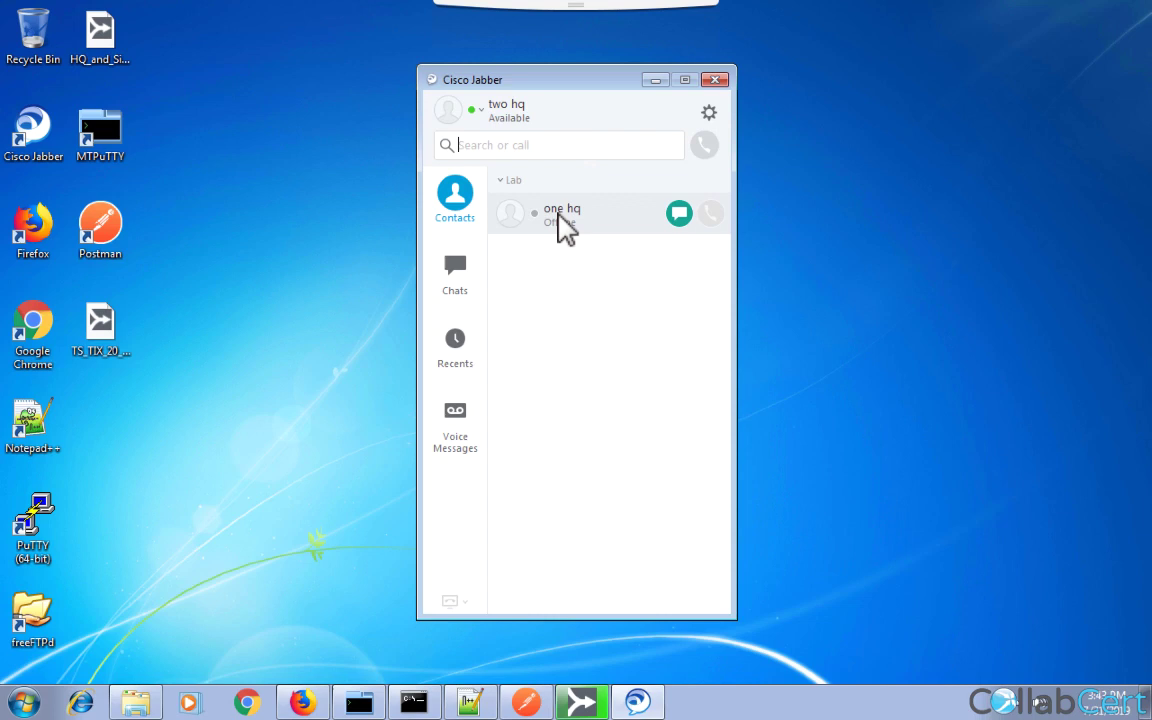
{"action": "mouse_move", "coordinate": [564, 224]}
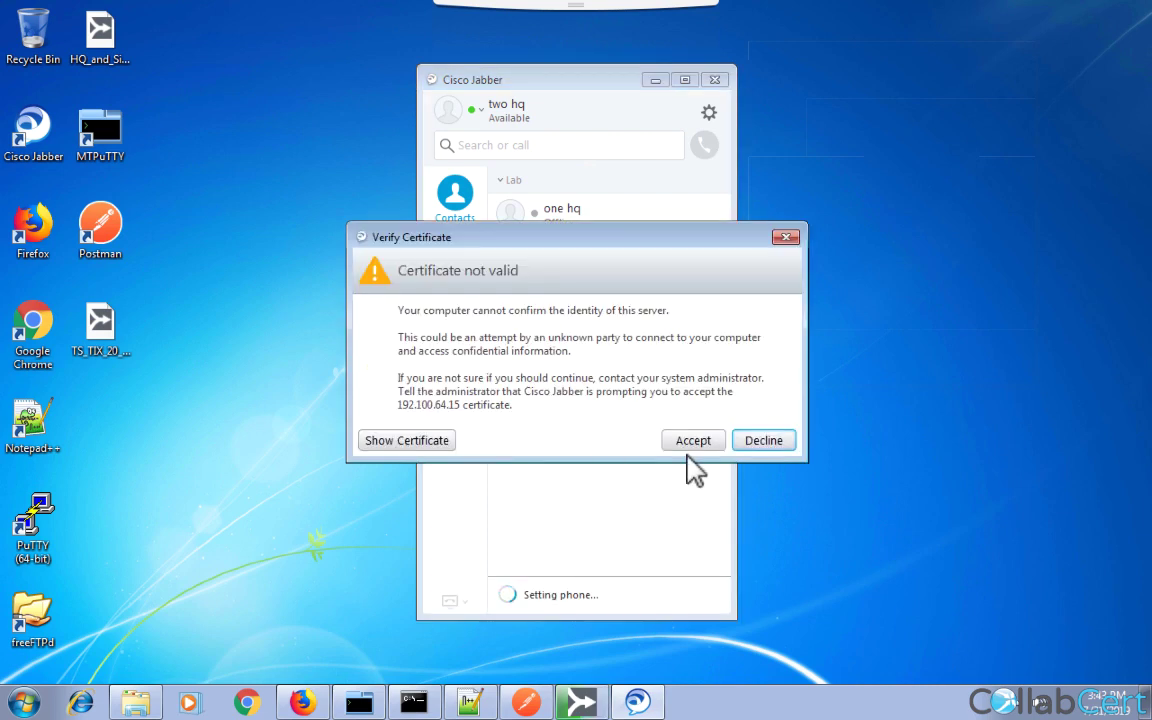
Accept the 192.100.64.15 certificate and place a Jabber call to one hq.
{"action": "left_click", "coordinate": [694, 441]}
{"action": "mouse_move", "coordinate": [599, 226]}
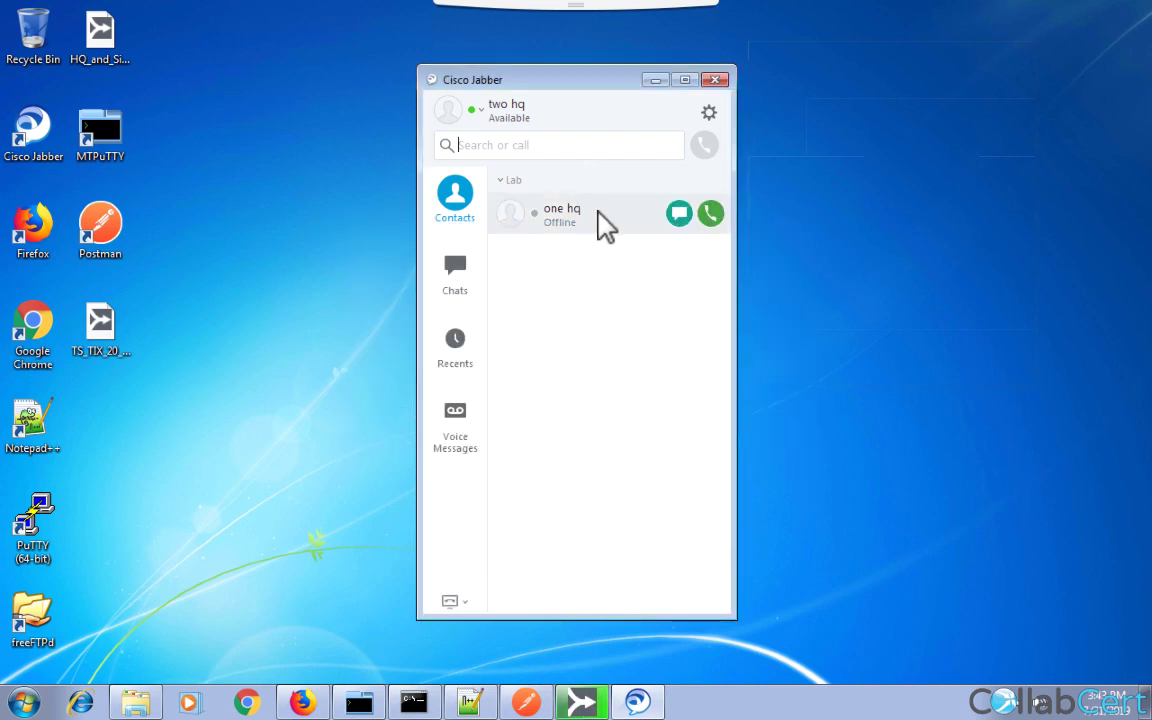
{"action": "left_click", "coordinate": [680, 214]}
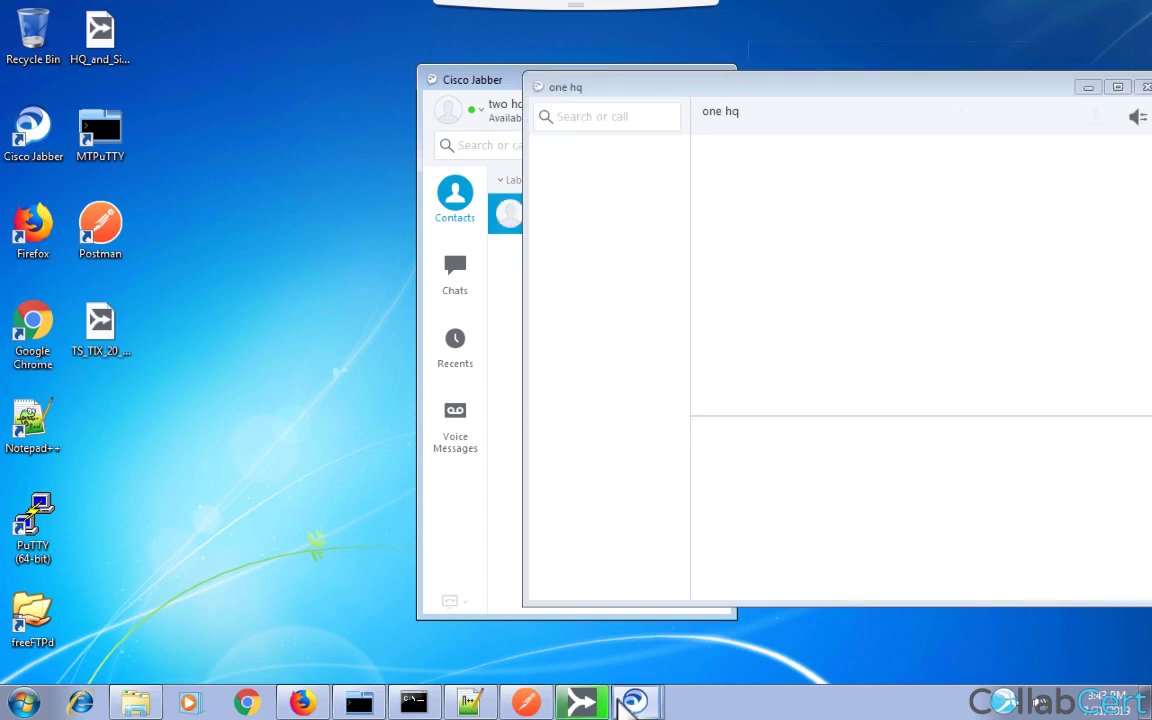
Answer the incoming call on phone SEP501CB00D55E0 with PhoneView's Soft1 Answer key.
{"action": "left_click", "coordinate": [582, 702]}
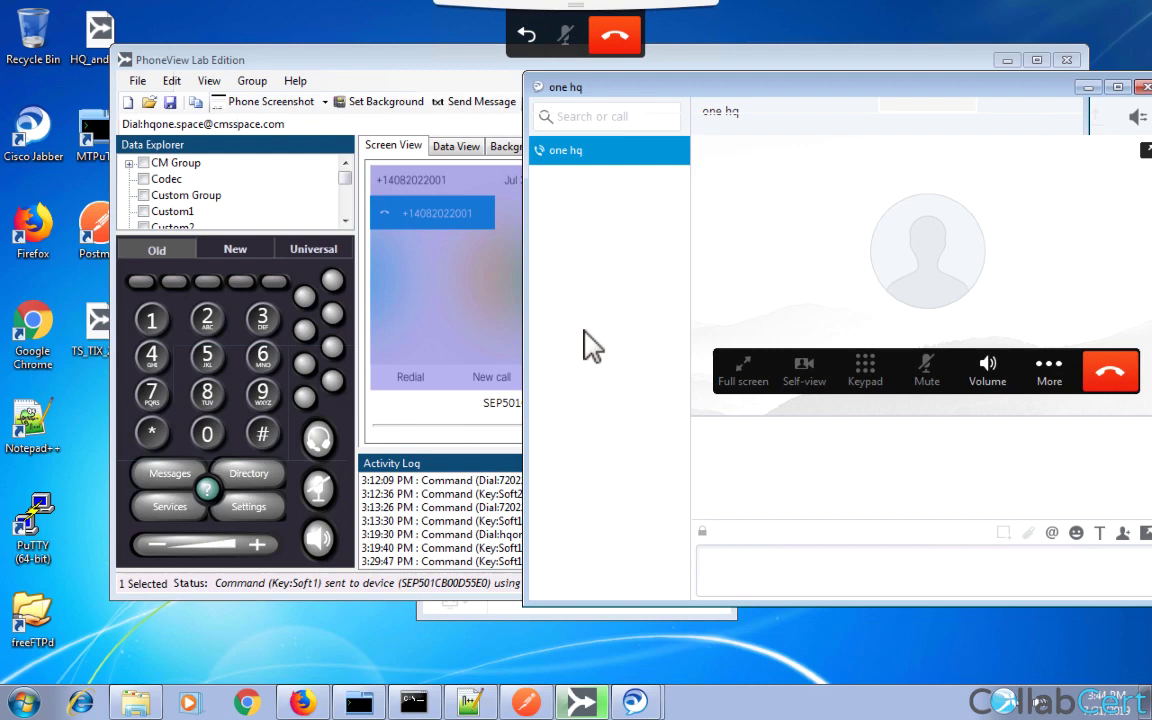
{"action": "left_click", "coordinate": [457, 334]}
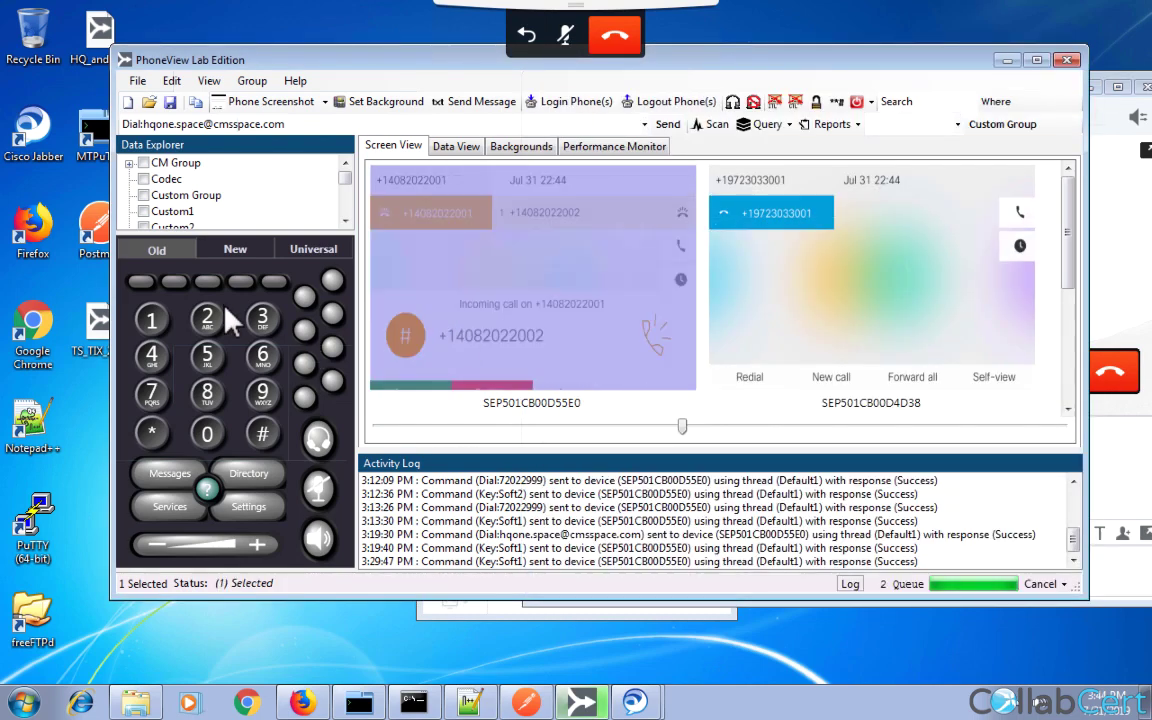
{"action": "left_click", "coordinate": [141, 282]}
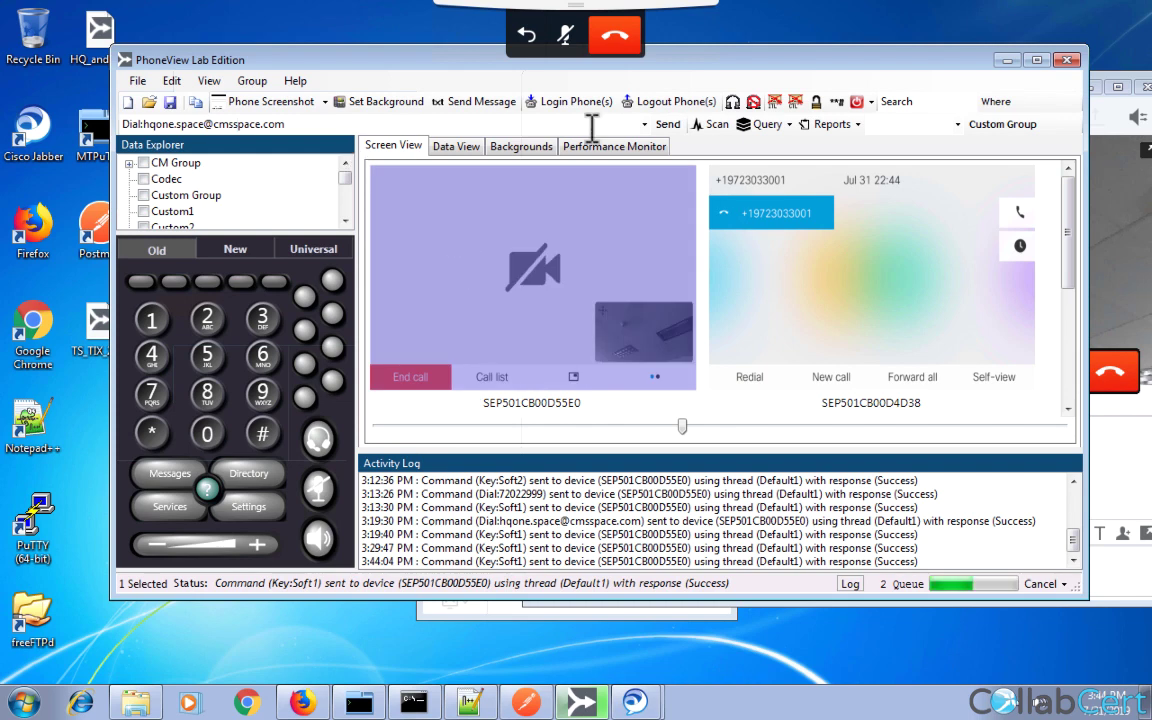
Replace the PhoneView dial address with the three hq URI.
{"action": "left_click", "coordinate": [527, 125]}
{"action": "key", "text": "Return"}
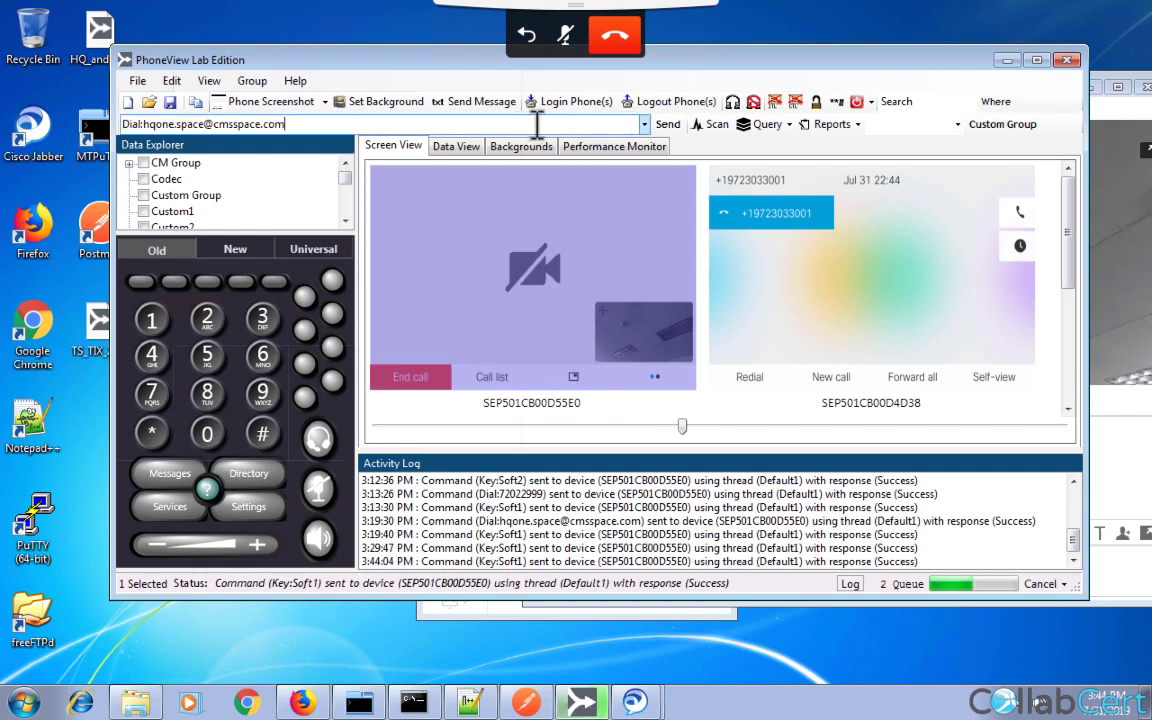
{"action": "key", "text": "BackSpace"}
{"action": "key", "text": "BackSpace"}
{"action": "key", "text": "BackSpace"}
{"action": "key", "text": "BackSpace"}
{"action": "key", "text": "BackSpace"}
{"action": "key", "text": "BackSpace"}
{"action": "key", "text": "BackSpace"}
{"action": "key", "text": "BackSpace"}
{"action": "key", "text": "BackSpace"}
{"action": "key", "text": "BackSpace"}
{"action": "key", "text": "BackSpace"}
{"action": "key", "text": "BackSpace"}
{"action": "key", "text": "BackSpace"}
{"action": "key", "text": "BackSpace"}
{"action": "key", "text": "BackSpace"}
{"action": "key", "text": "BackSpace"}
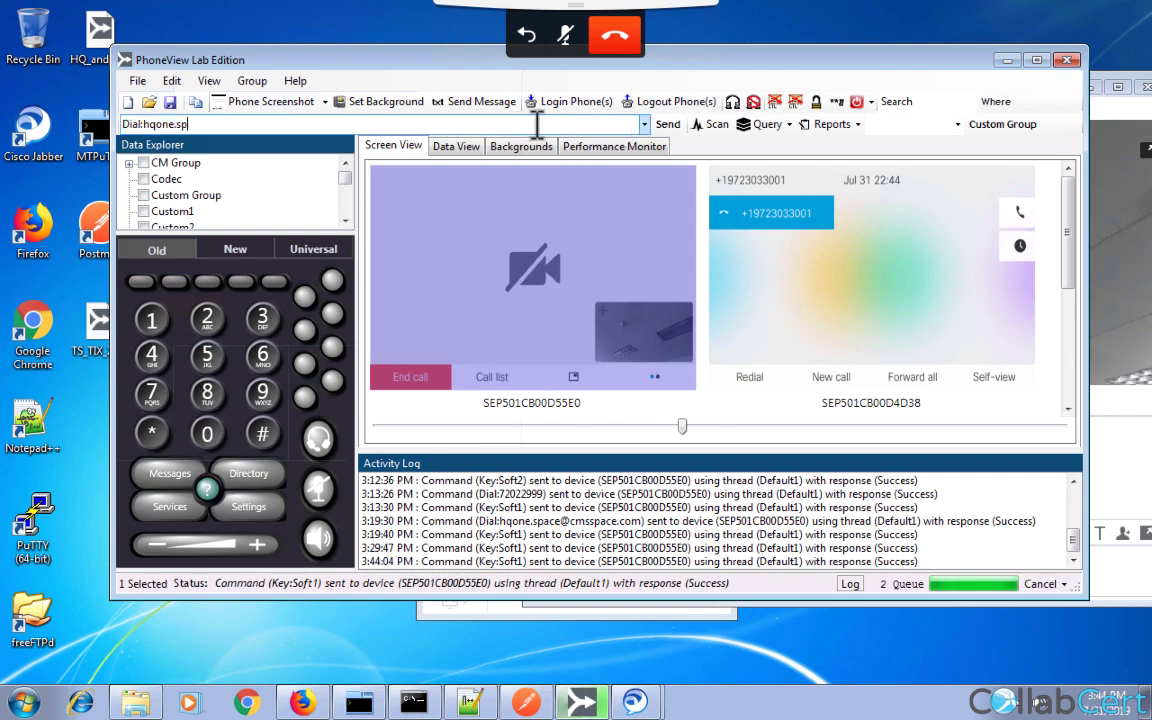
{"action": "key", "text": "BackSpace"}
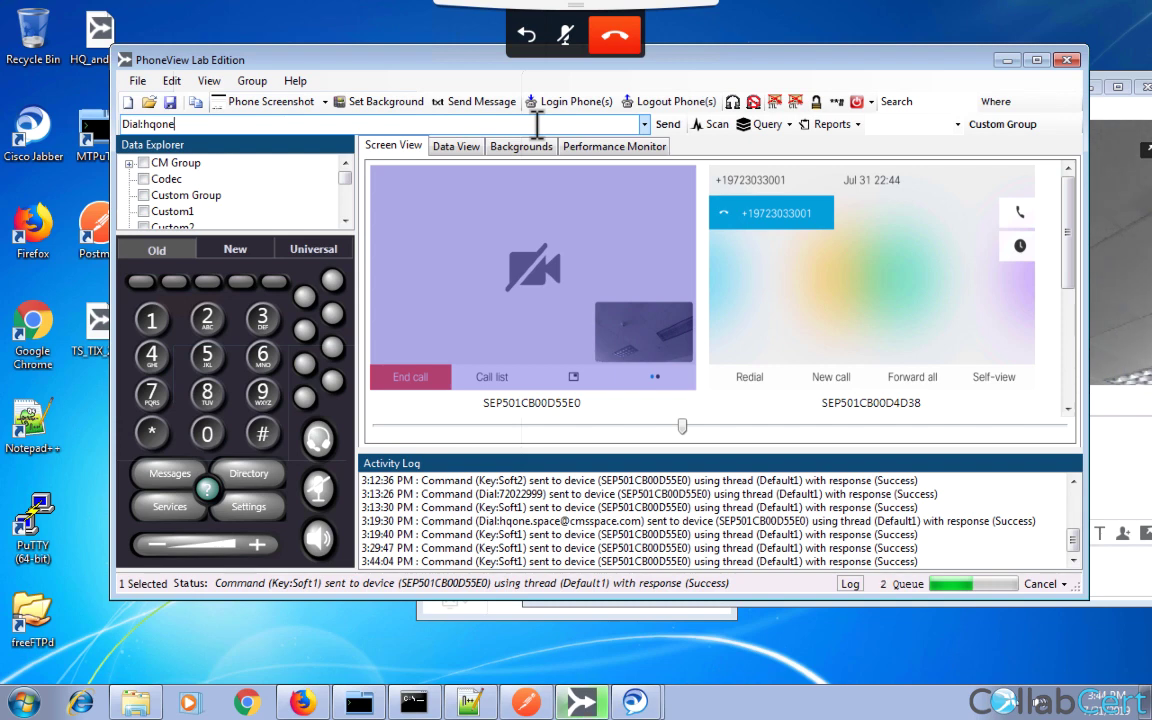
{"action": "type", "text": "@"}
{"action": "mouse_move", "coordinate": [560, 5]}
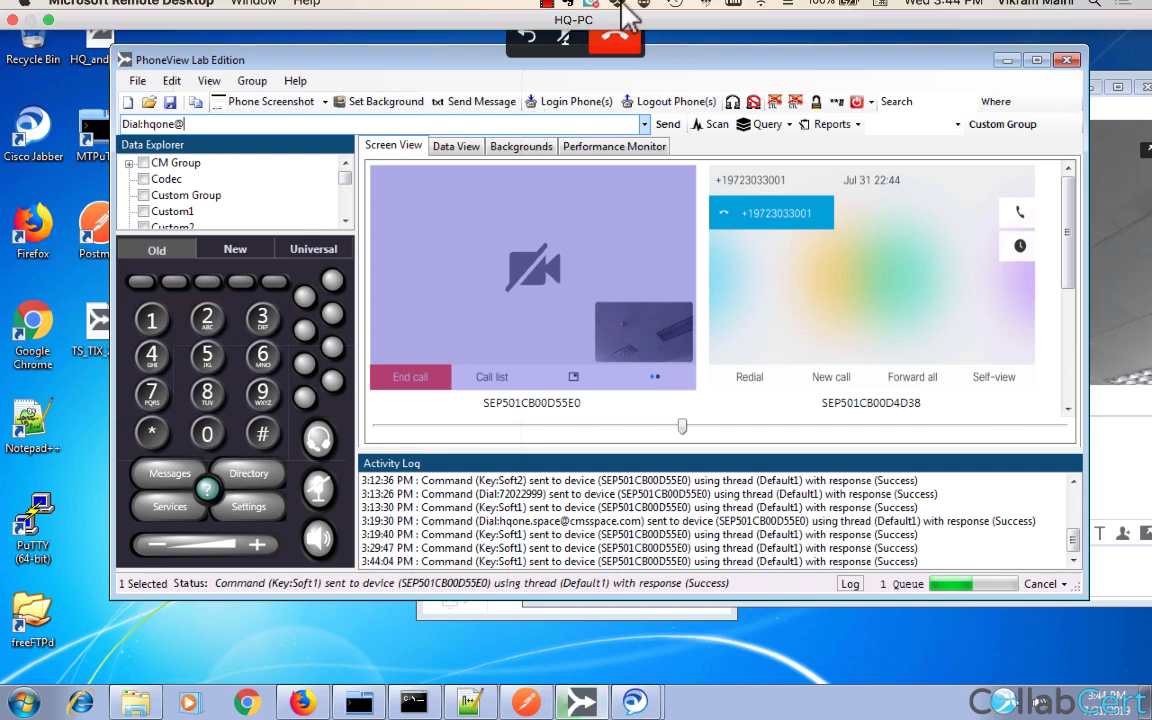
{"action": "left_click", "coordinate": [254, 9]}
{"action": "left_click", "coordinate": [272, 116]}
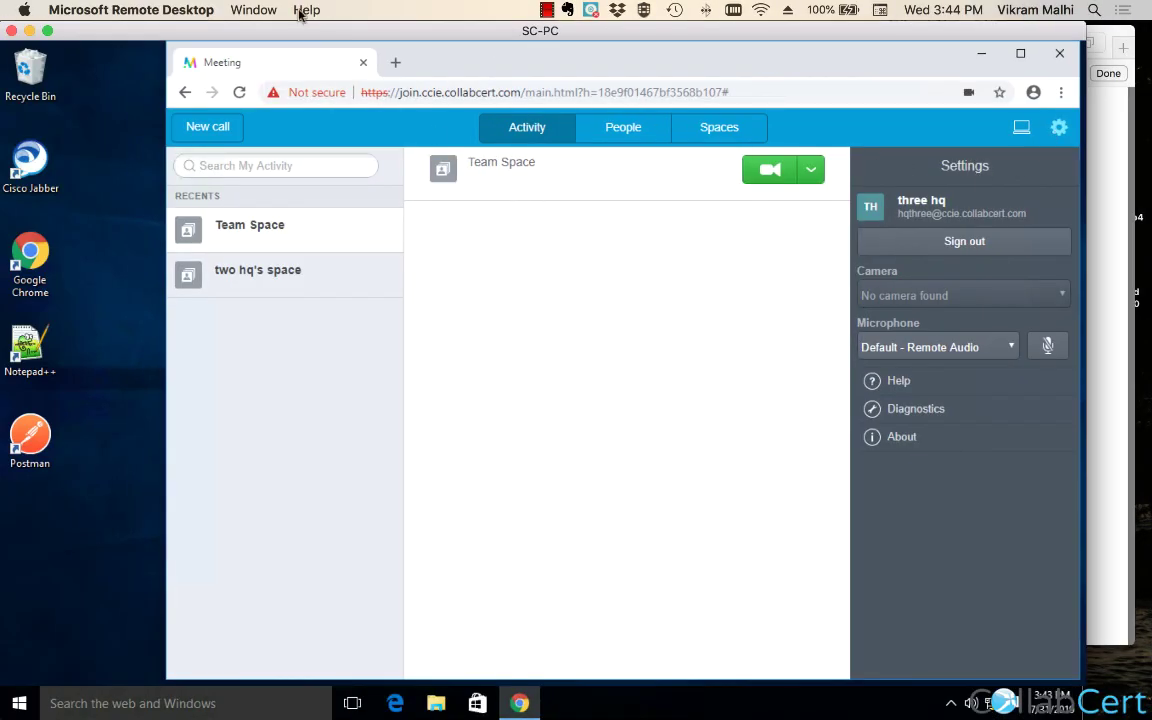
{"action": "left_click", "coordinate": [254, 10]}
{"action": "left_click", "coordinate": [235, 90]}
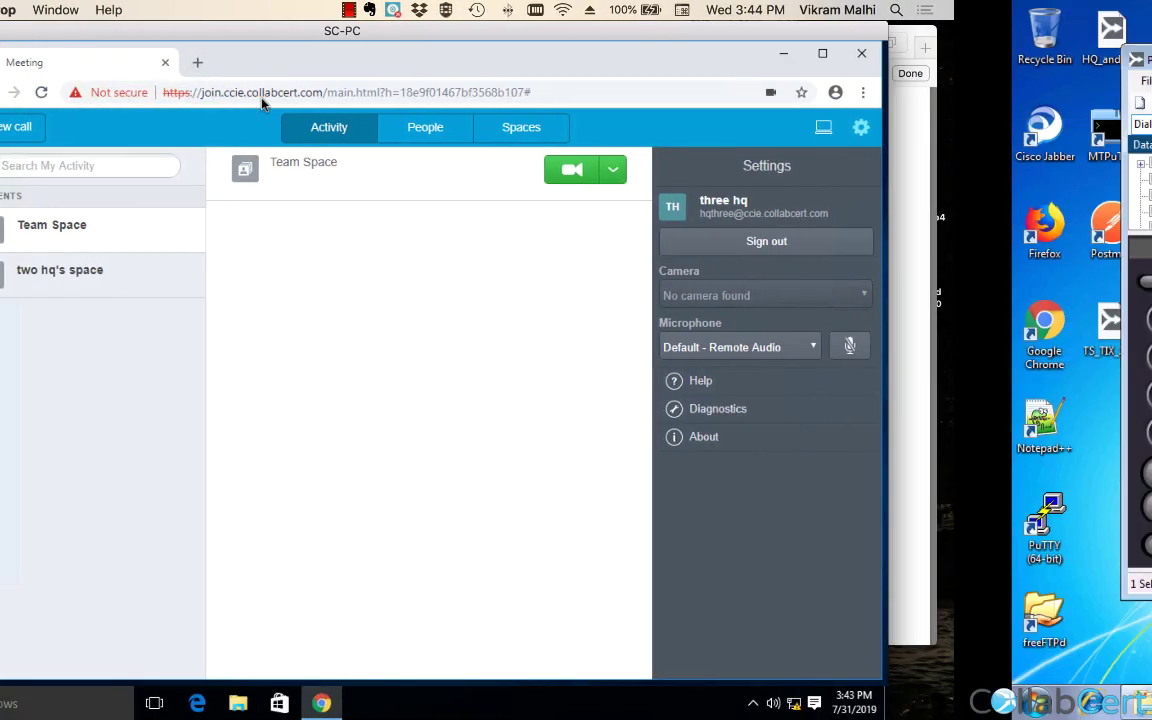
{"action": "key", "text": "BackSpace"}
{"action": "key", "text": "BackSpace"}
{"action": "key", "text": "BackSpace"}
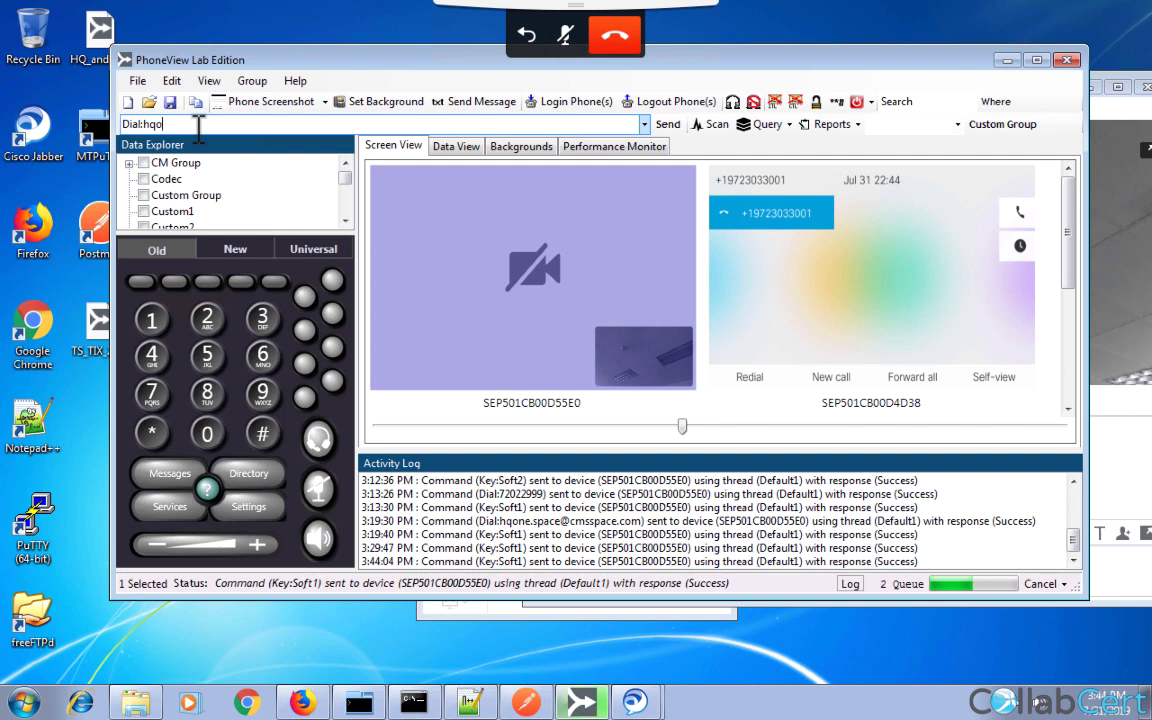
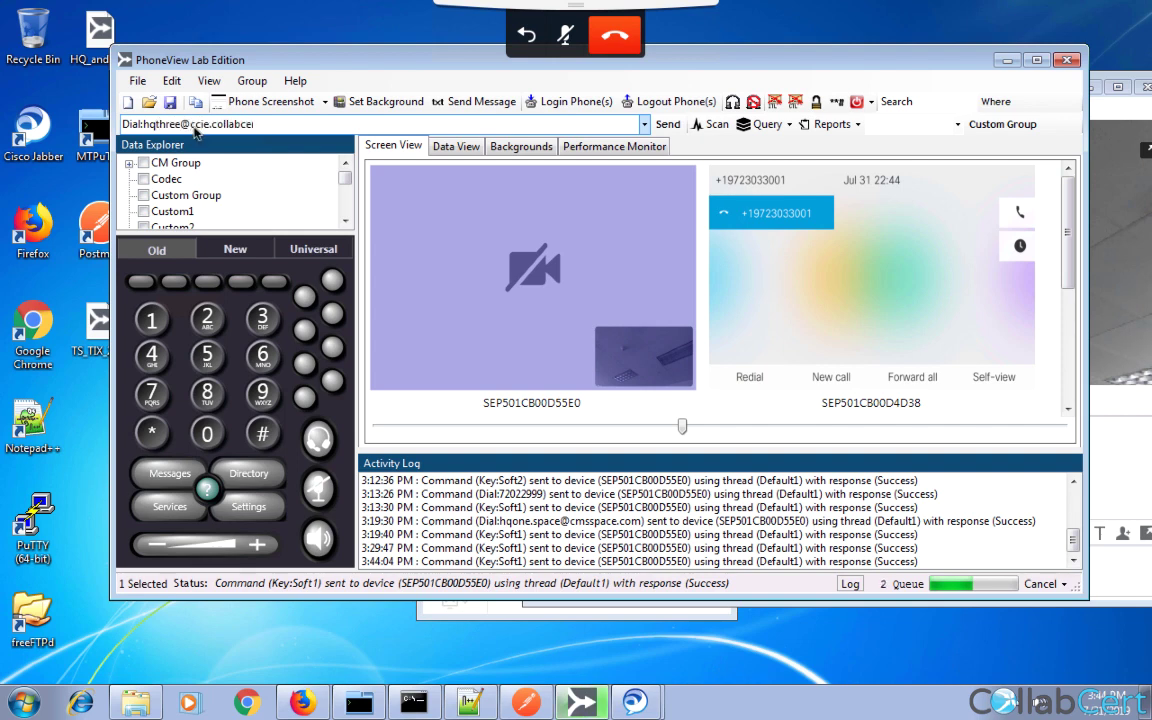
Start a conference on phone SEP501CB00D55E0 using the New keypad and dial three hq.
{"action": "left_click", "coordinate": [463, 232]}
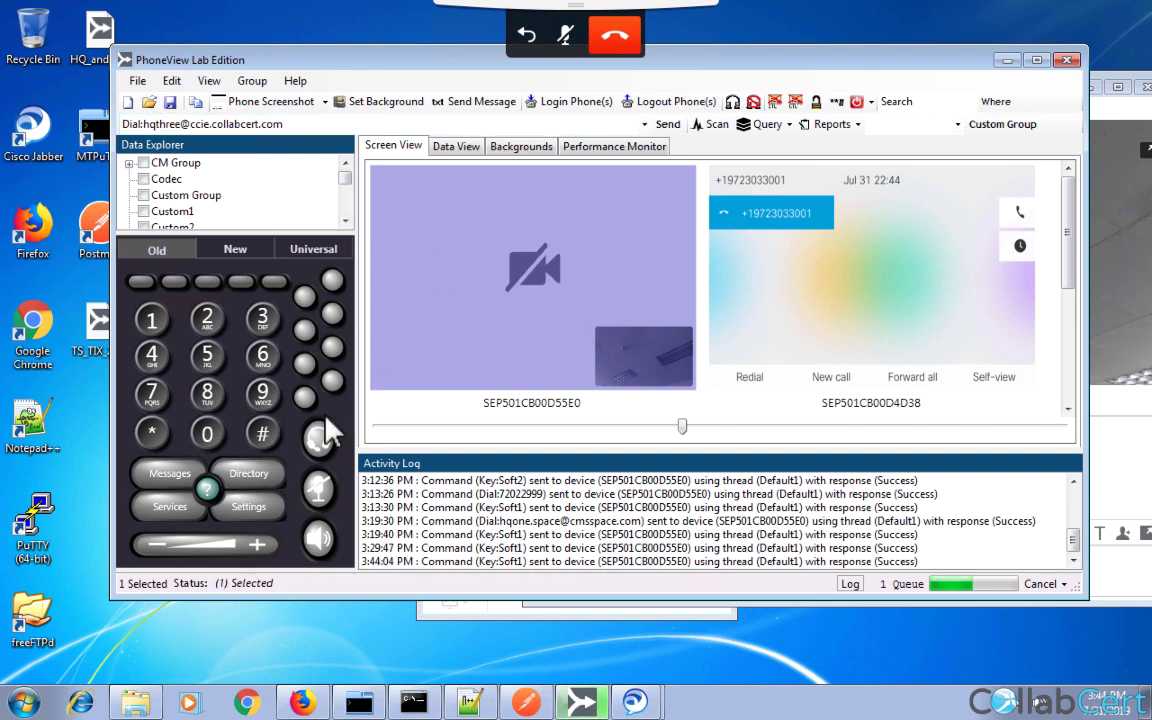
{"action": "left_click", "coordinate": [236, 252]}
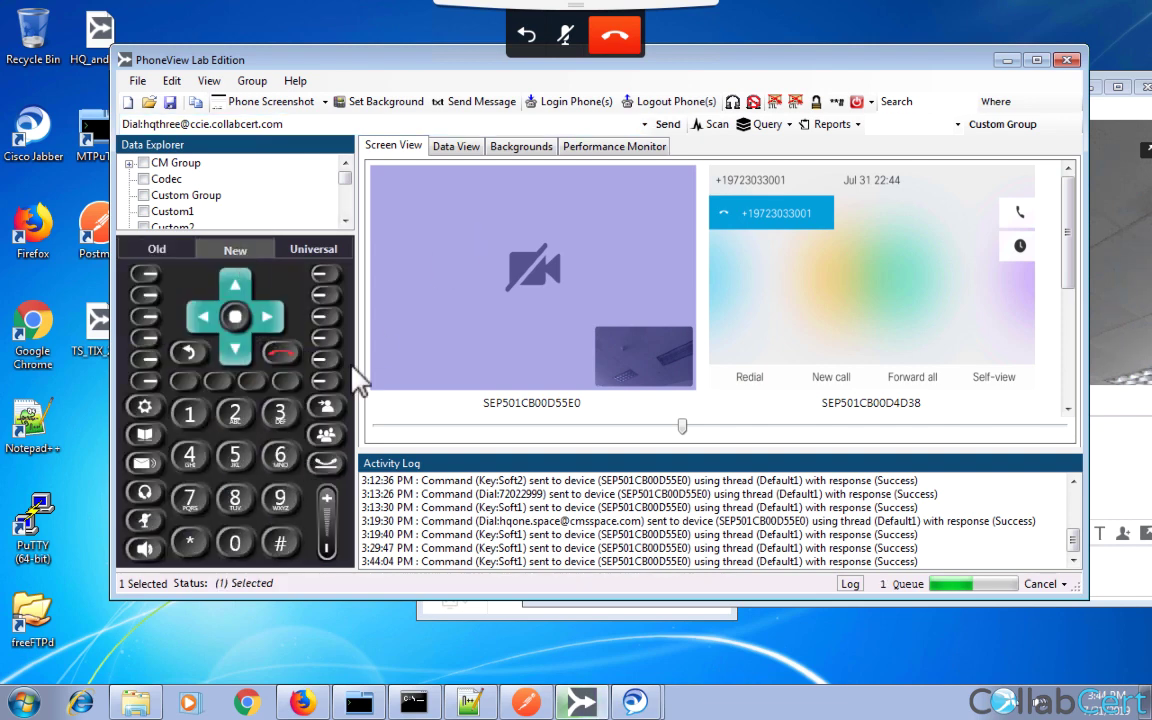
{"action": "left_click", "coordinate": [330, 437]}
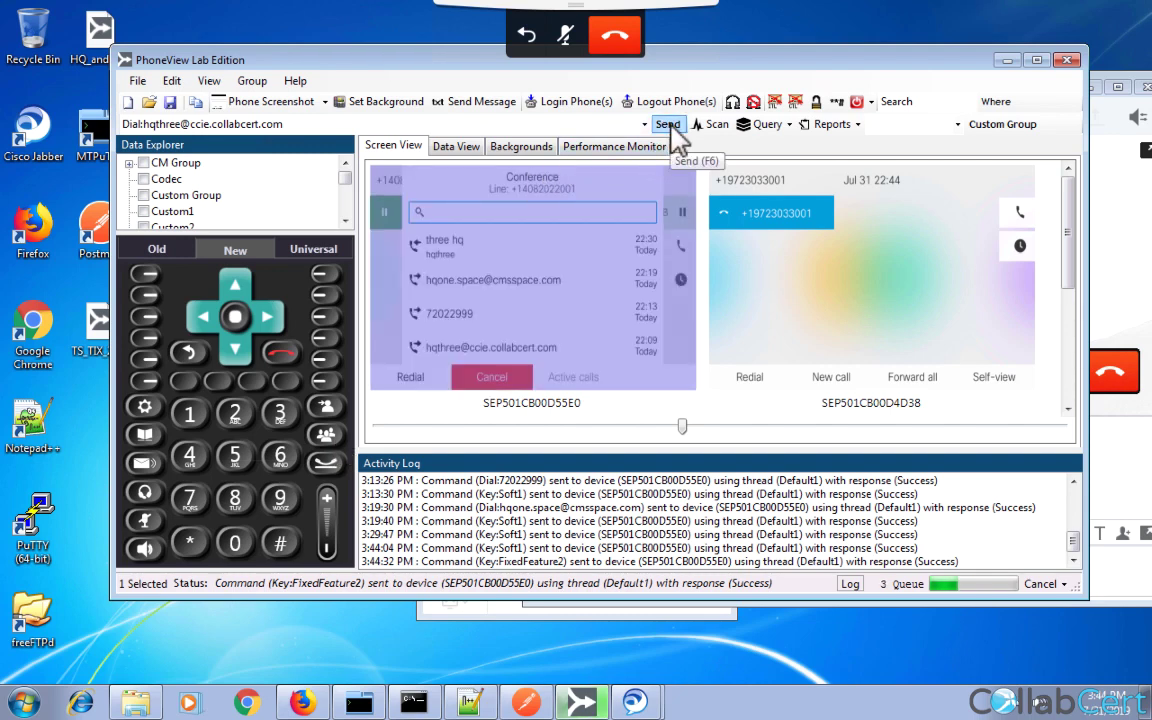
{"action": "left_click", "coordinate": [667, 124]}
On the SC-PC session, answer the incoming call as three hq.
{"action": "left_click", "coordinate": [253, 9]}
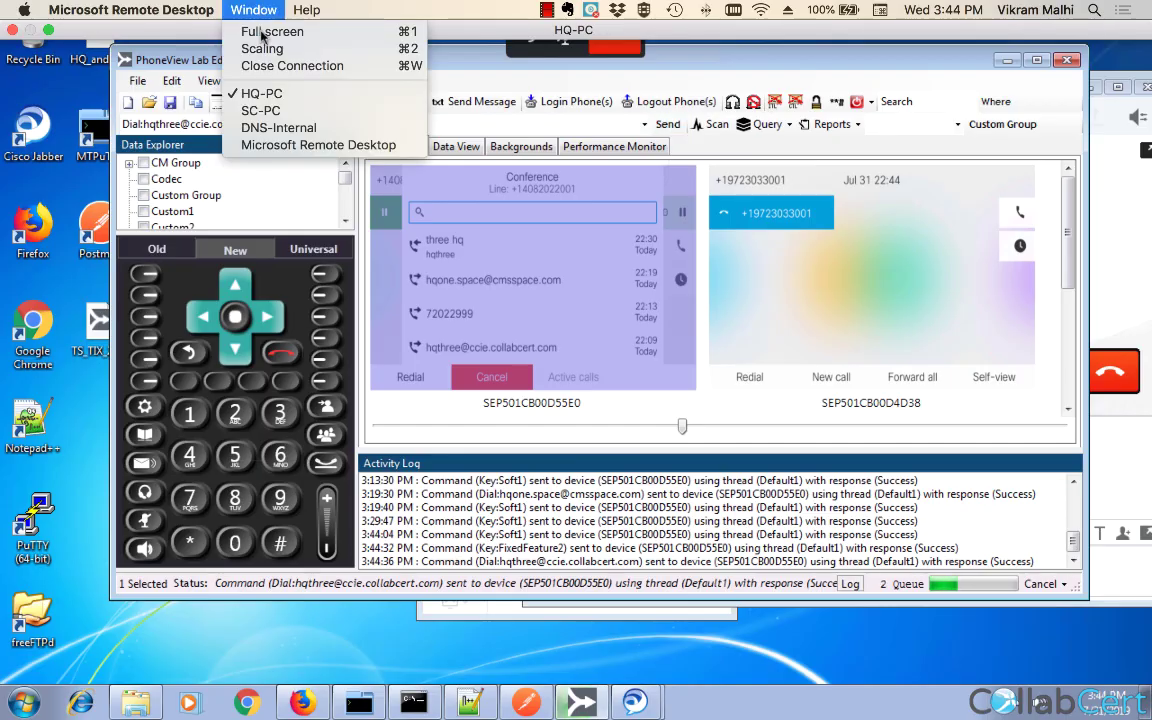
{"action": "left_click", "coordinate": [262, 110]}
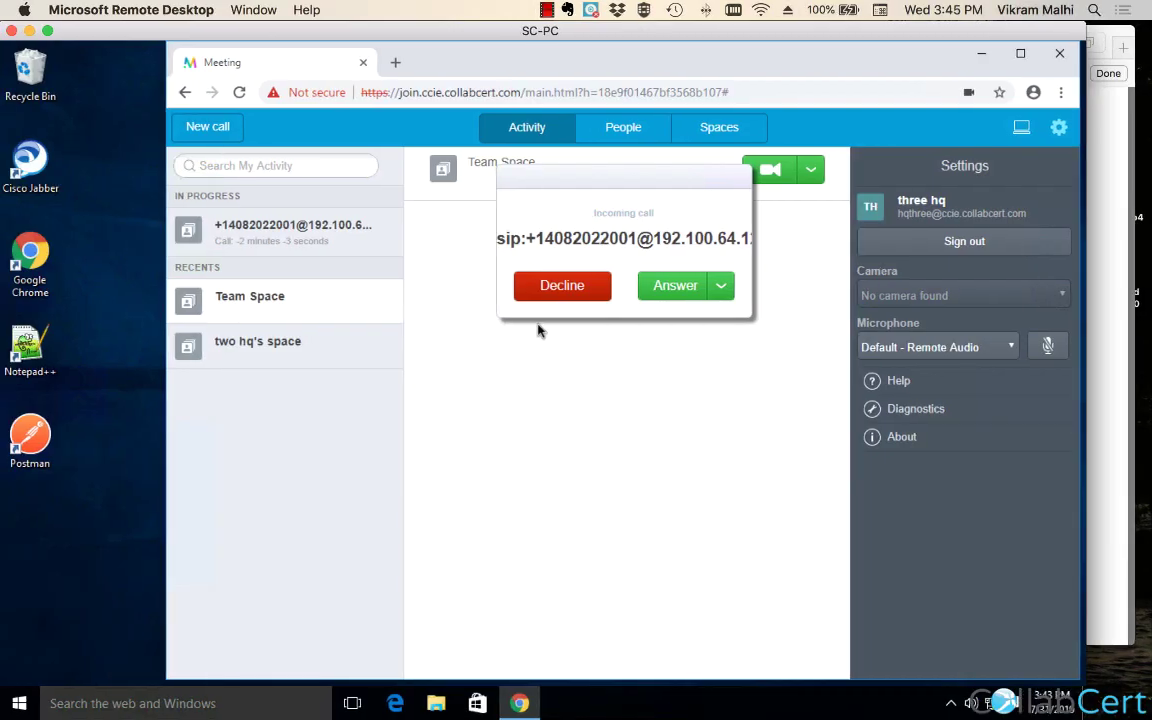
{"action": "left_click", "coordinate": [663, 288]}
Back on HQ-PC, complete the three-way conference in PhoneView and return to the bridge list.
{"action": "left_click", "coordinate": [255, 10]}
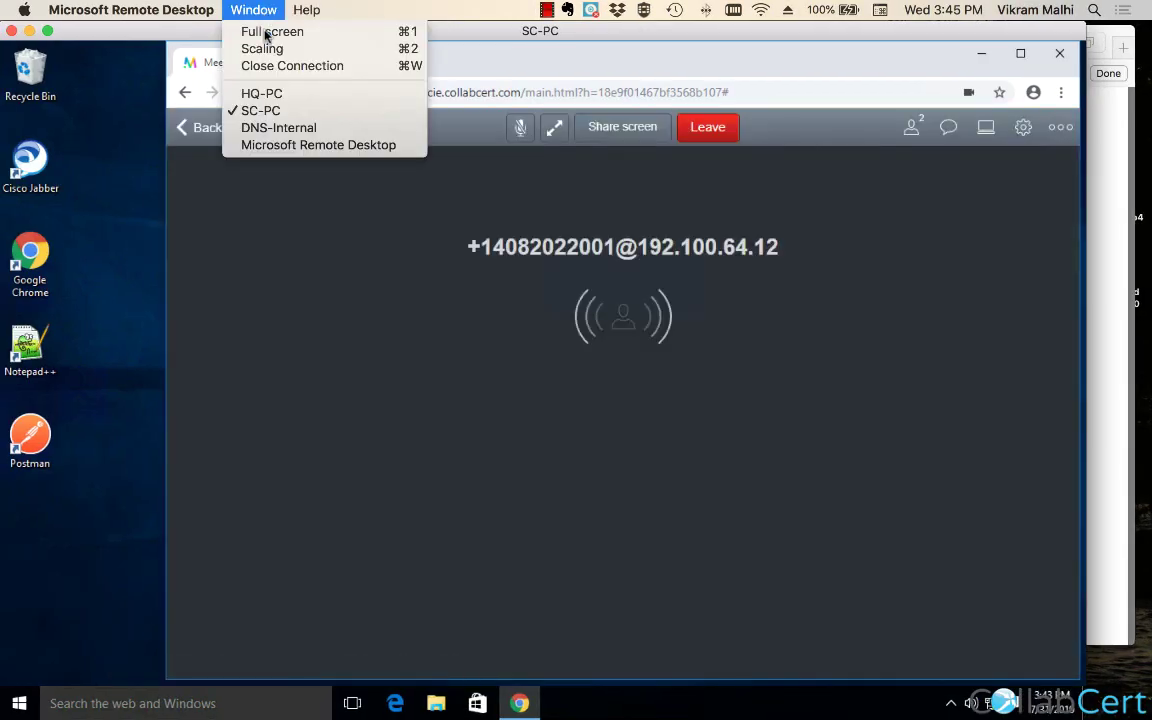
{"action": "left_click", "coordinate": [261, 93]}
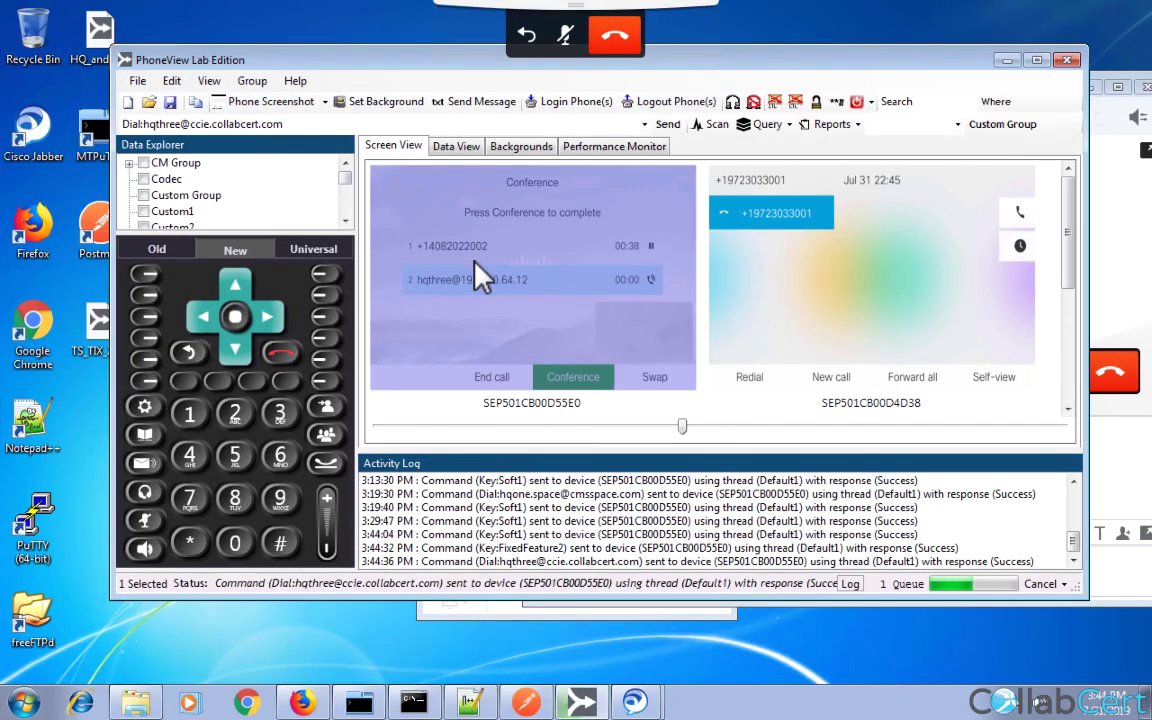
{"action": "left_click", "coordinate": [327, 437]}
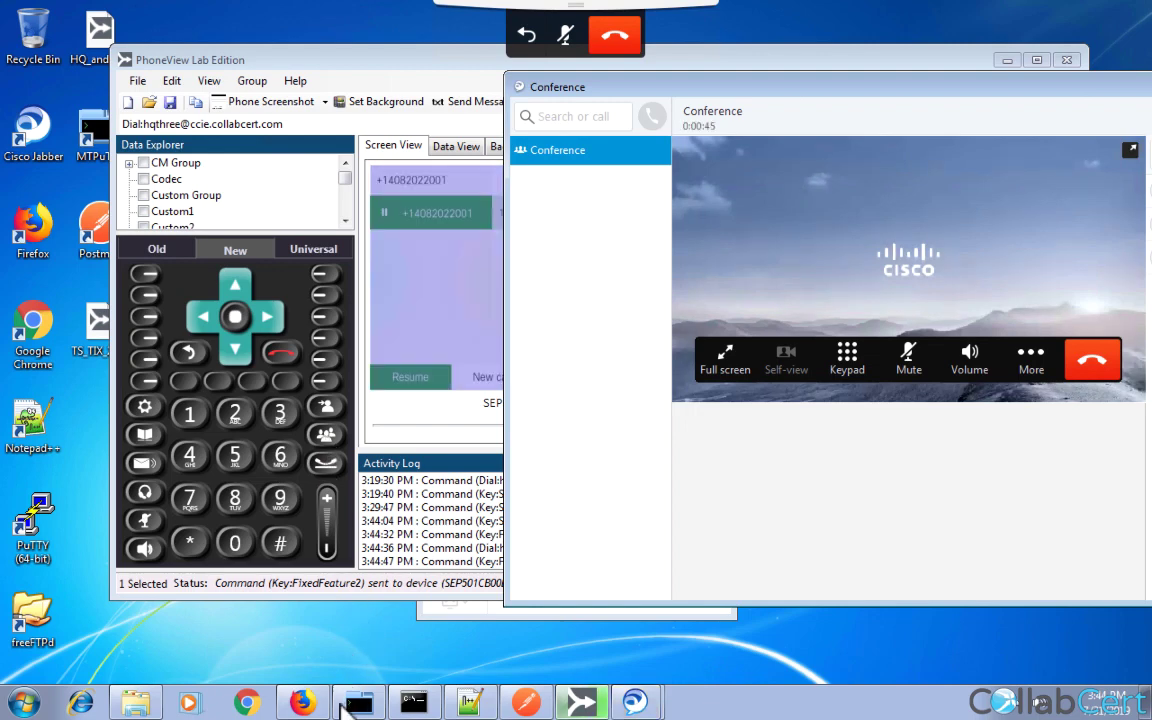
{"action": "left_click", "coordinate": [302, 703]}
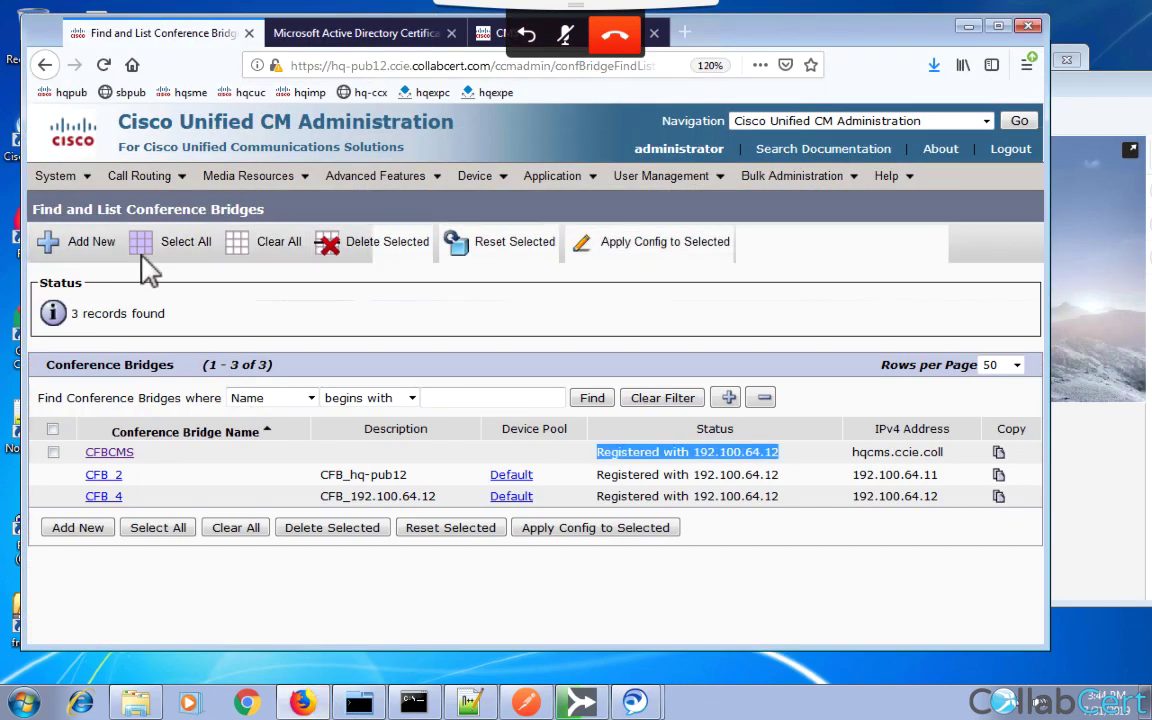
{"action": "left_click", "coordinate": [492, 32]}
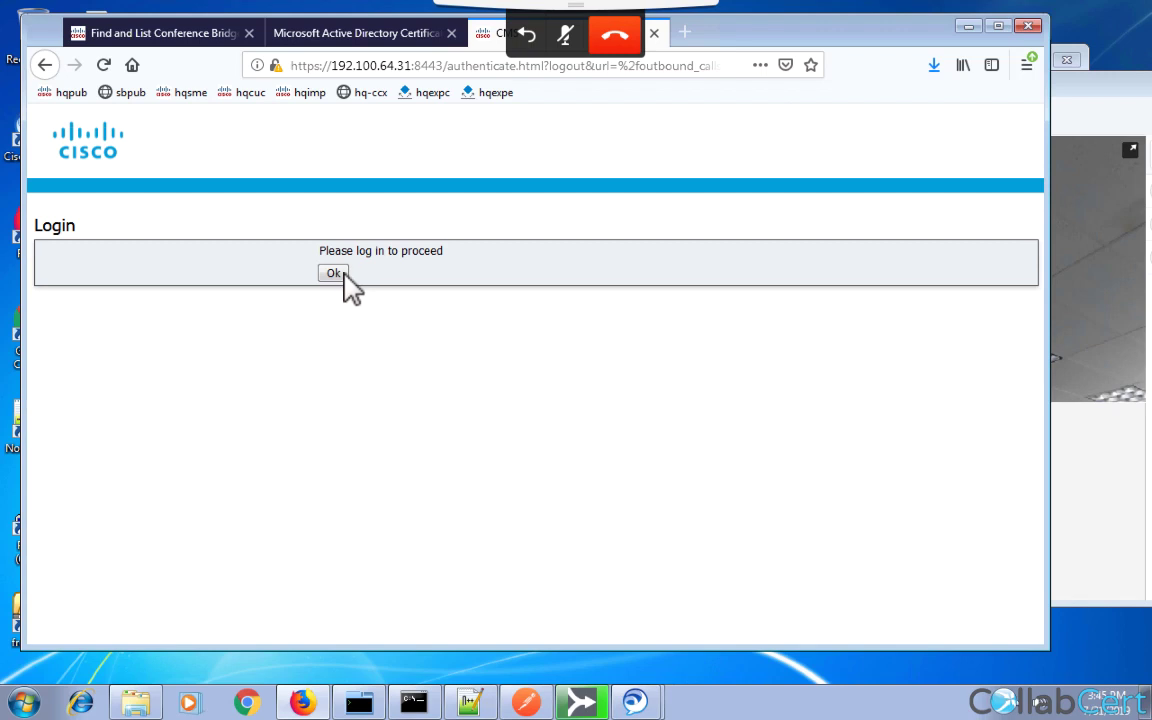
{"action": "left_click", "coordinate": [331, 274]}
{"action": "left_click", "coordinate": [333, 292]}
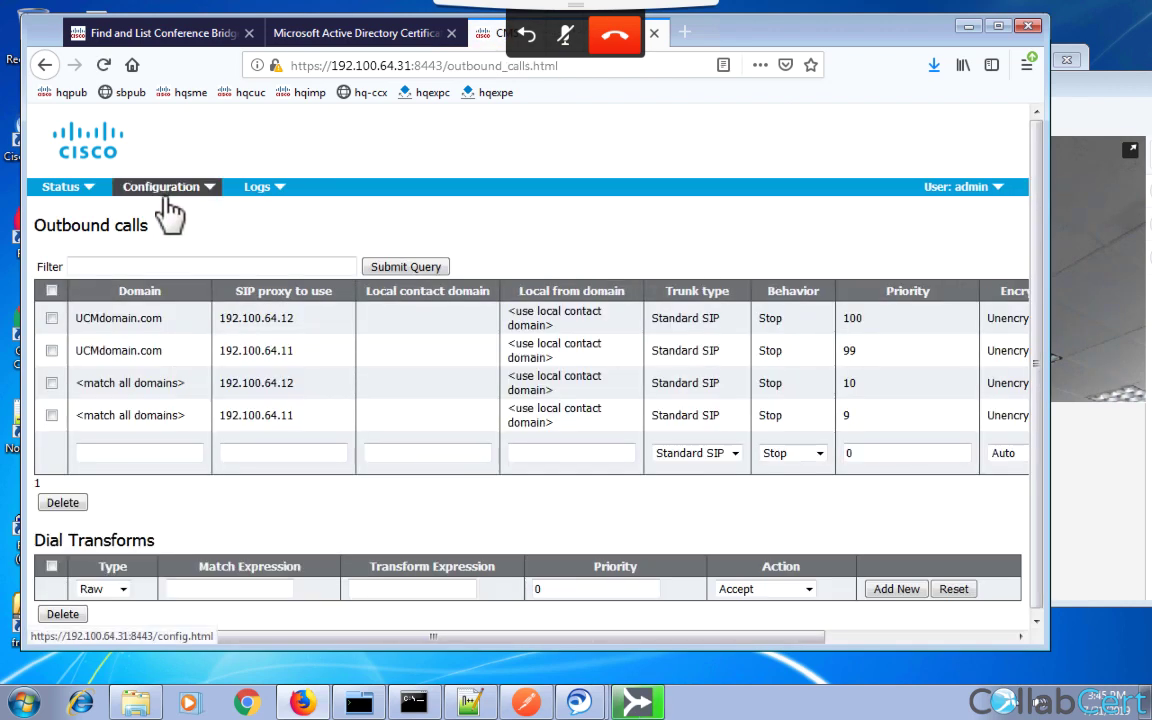
{"action": "left_click", "coordinate": [208, 192]}
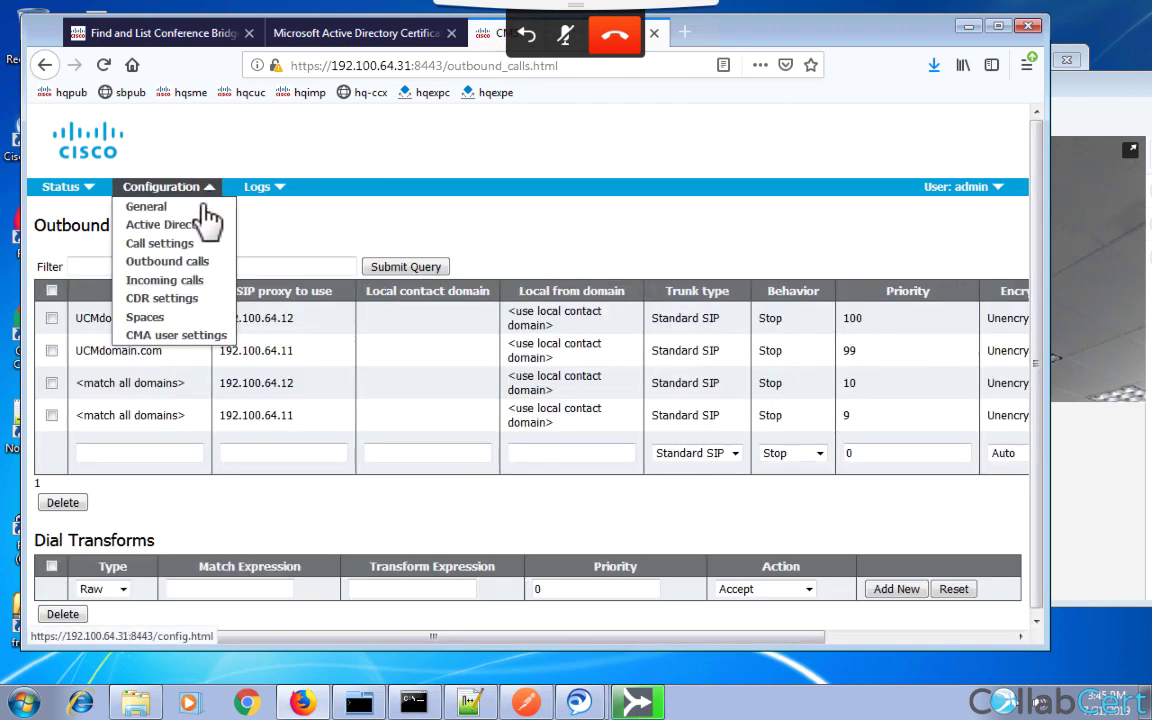
{"action": "left_click", "coordinate": [158, 322]}
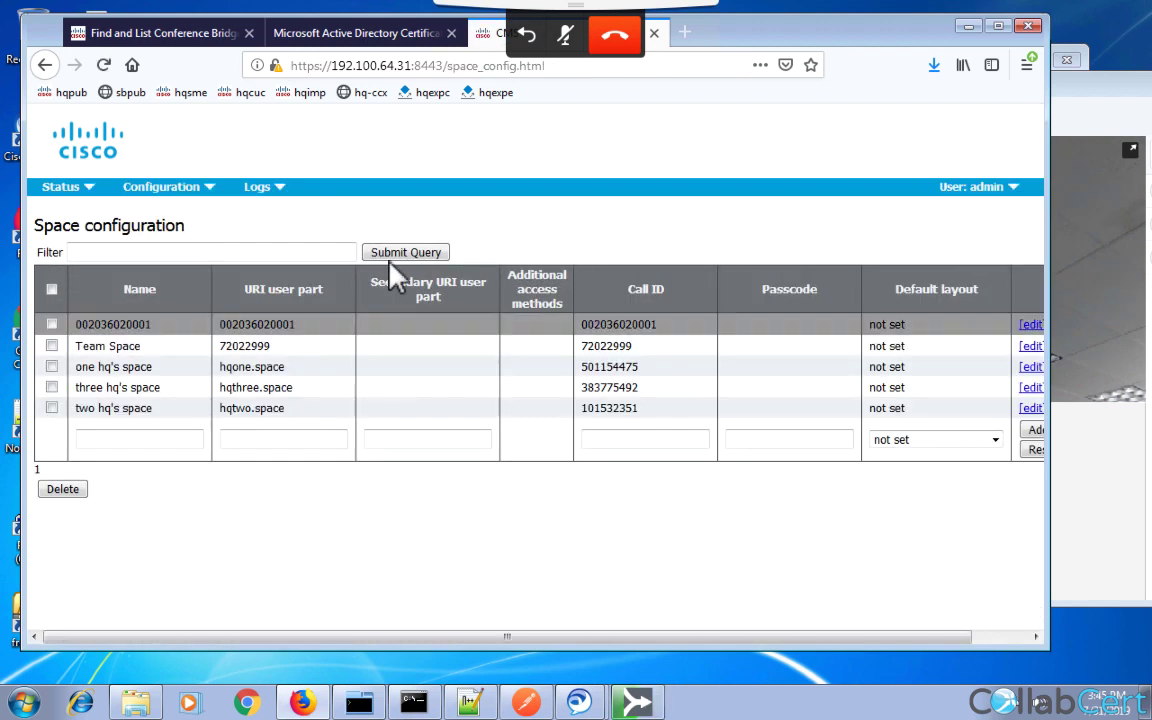
{"action": "double_click", "coordinate": [130, 322]}
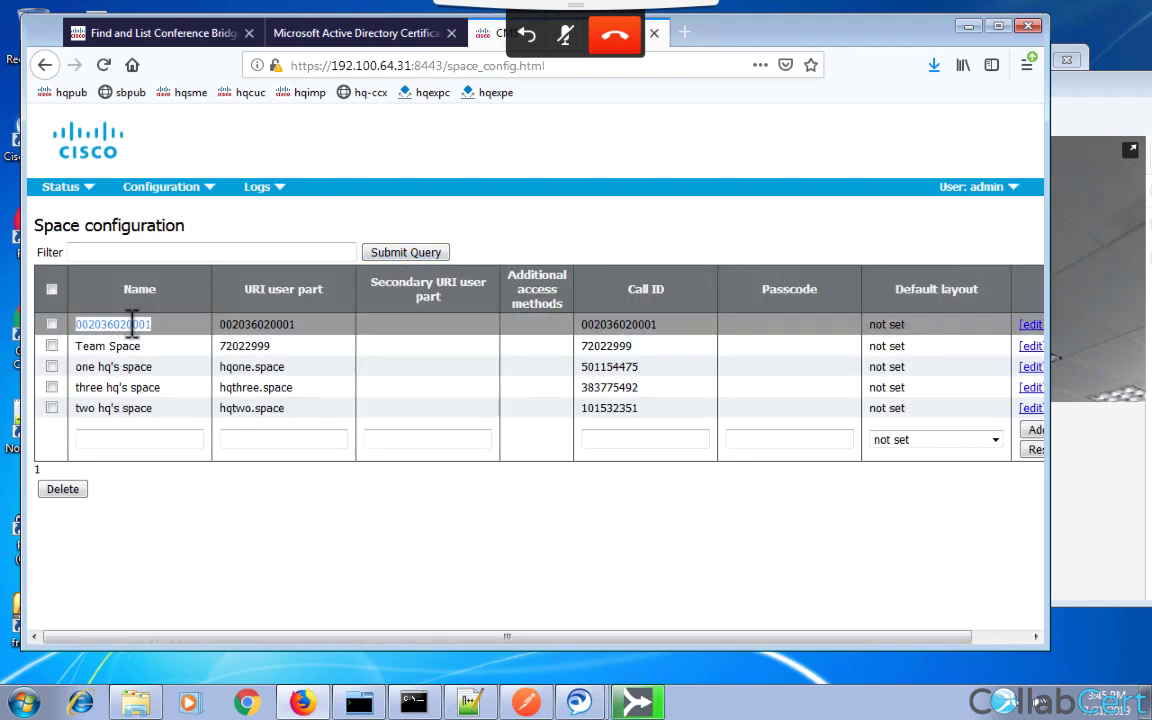
{"action": "double_click", "coordinate": [251, 320]}
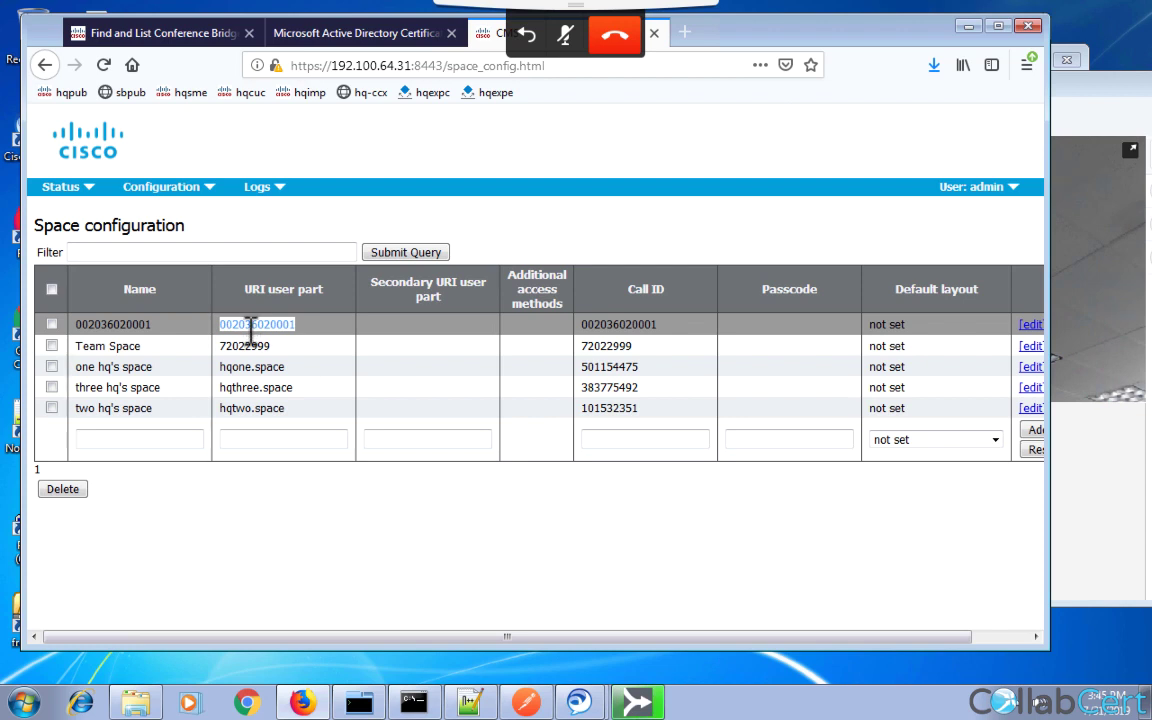
{"action": "left_click", "coordinate": [86, 192]}
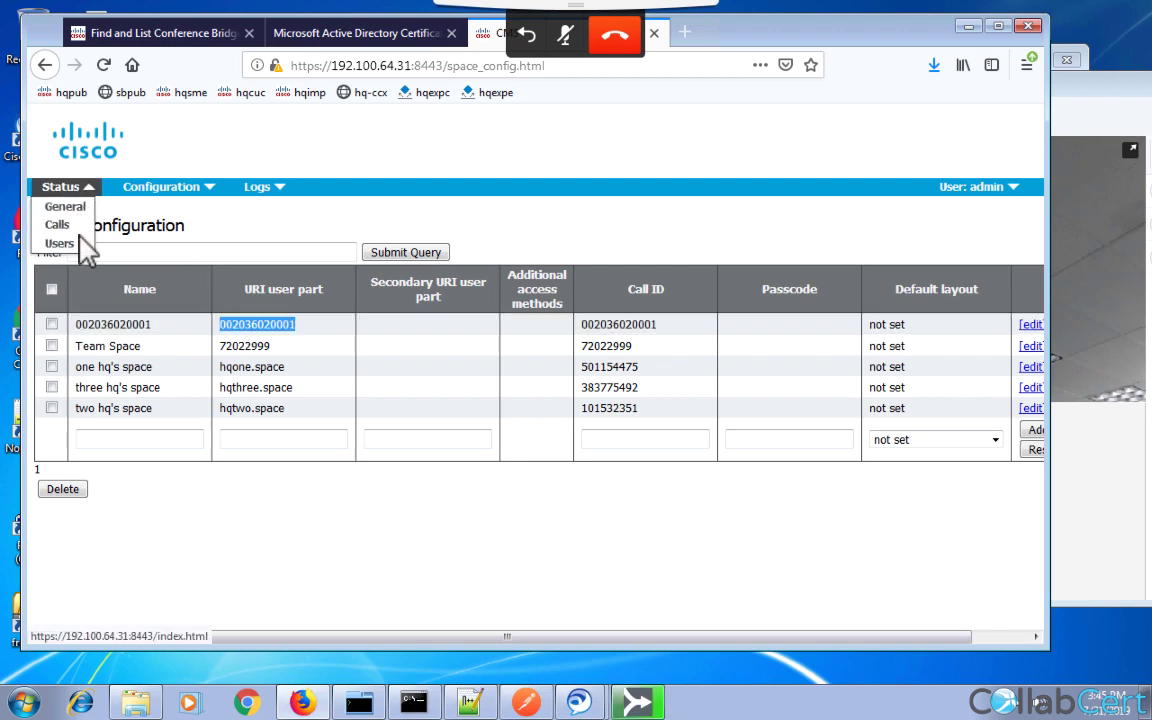
{"action": "left_click", "coordinate": [60, 226]}
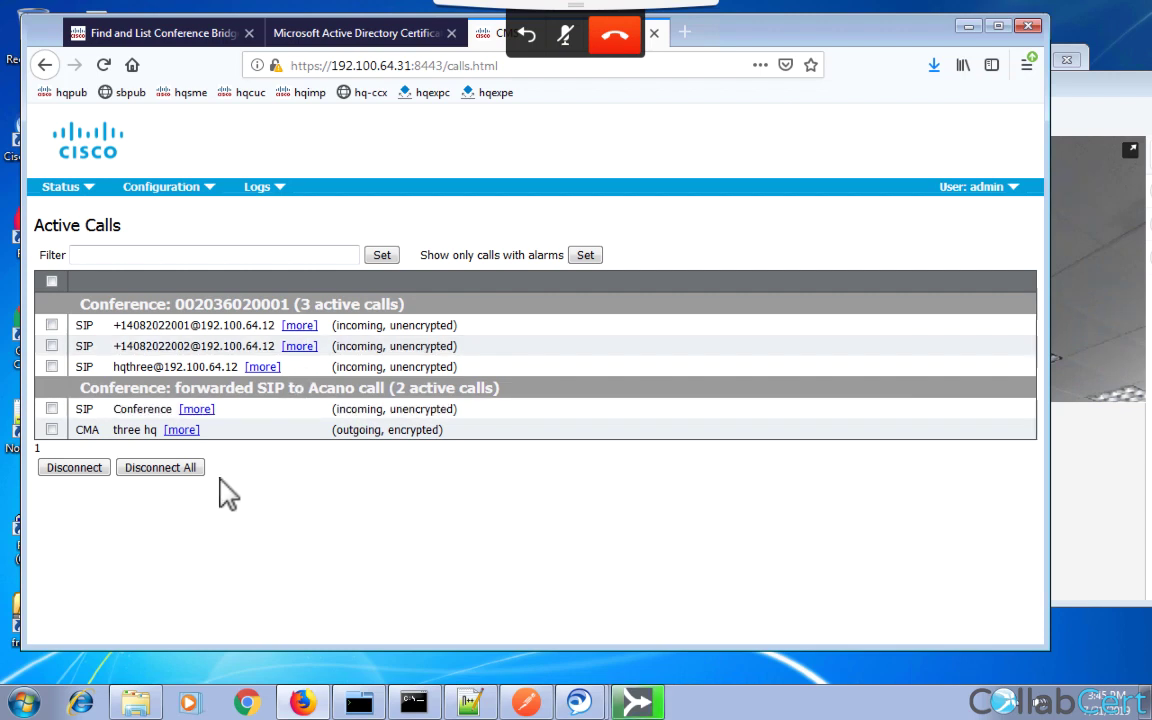
{"action": "left_click", "coordinate": [165, 476]}
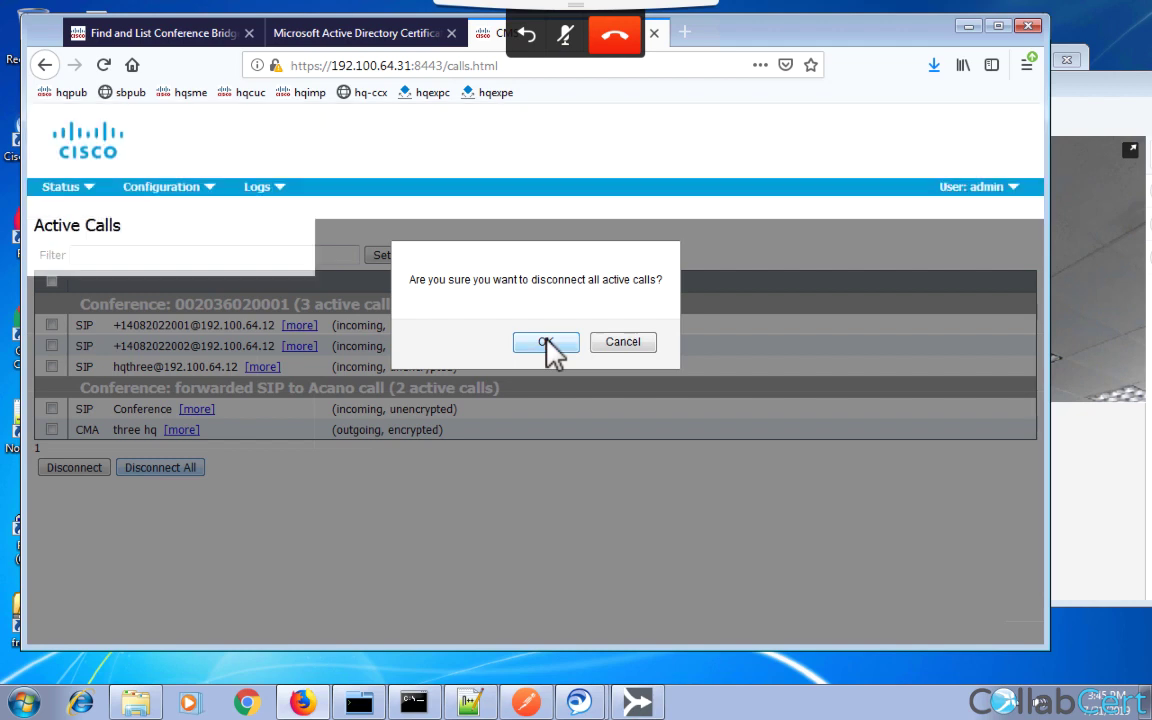
{"action": "left_click", "coordinate": [546, 344]}
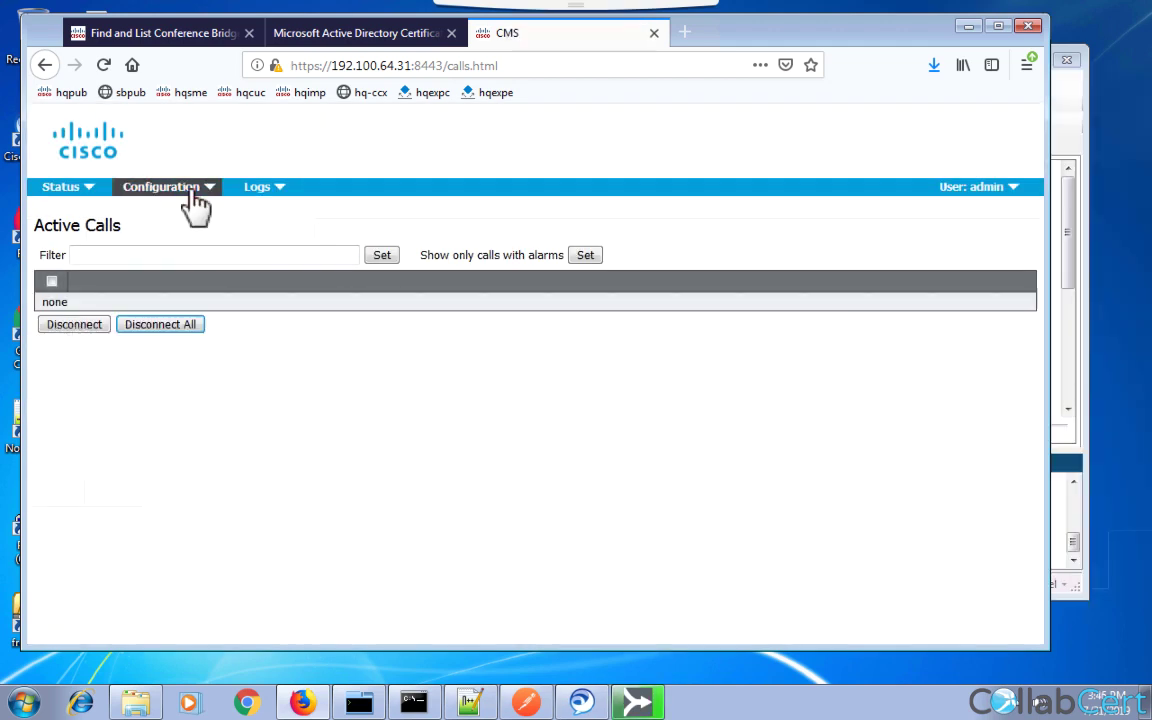
{"action": "left_click", "coordinate": [193, 192]}
{"action": "left_click", "coordinate": [157, 316]}
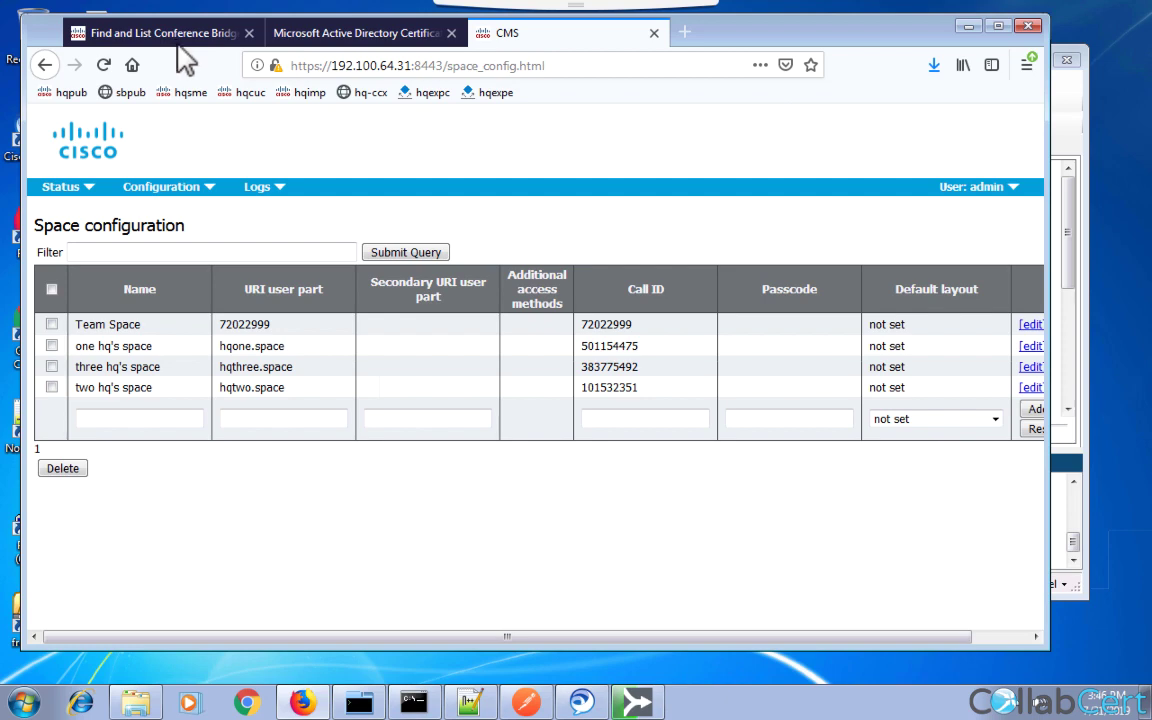
Switch back to CUCM and open Media Resources > Media Resource Group, briefly revisiting the bridge list.
{"action": "left_click", "coordinate": [172, 38]}
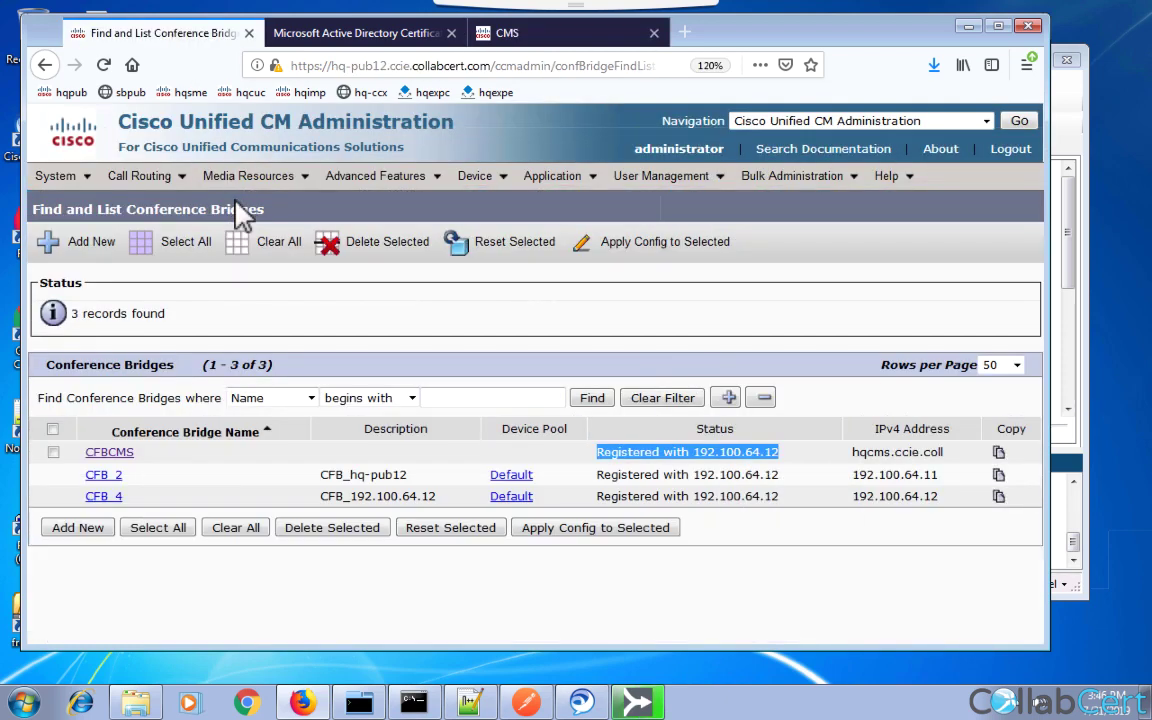
{"action": "mouse_move", "coordinate": [250, 178]}
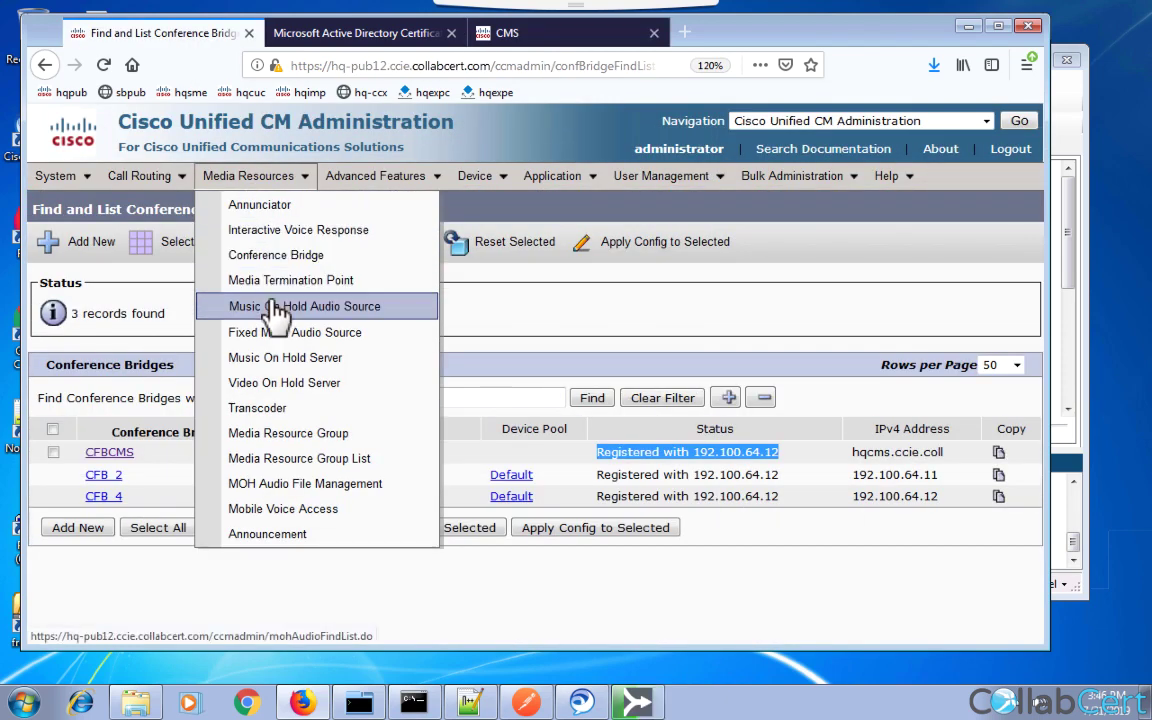
{"action": "left_click", "coordinate": [295, 433]}
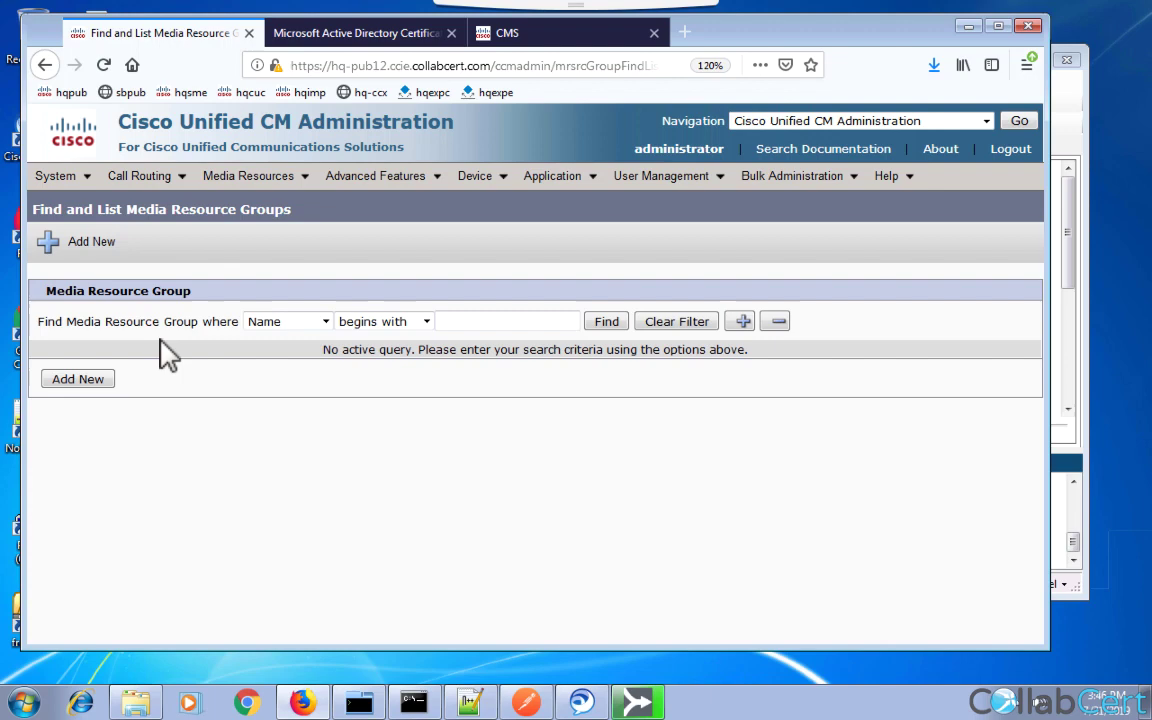
{"action": "mouse_move", "coordinate": [245, 188]}
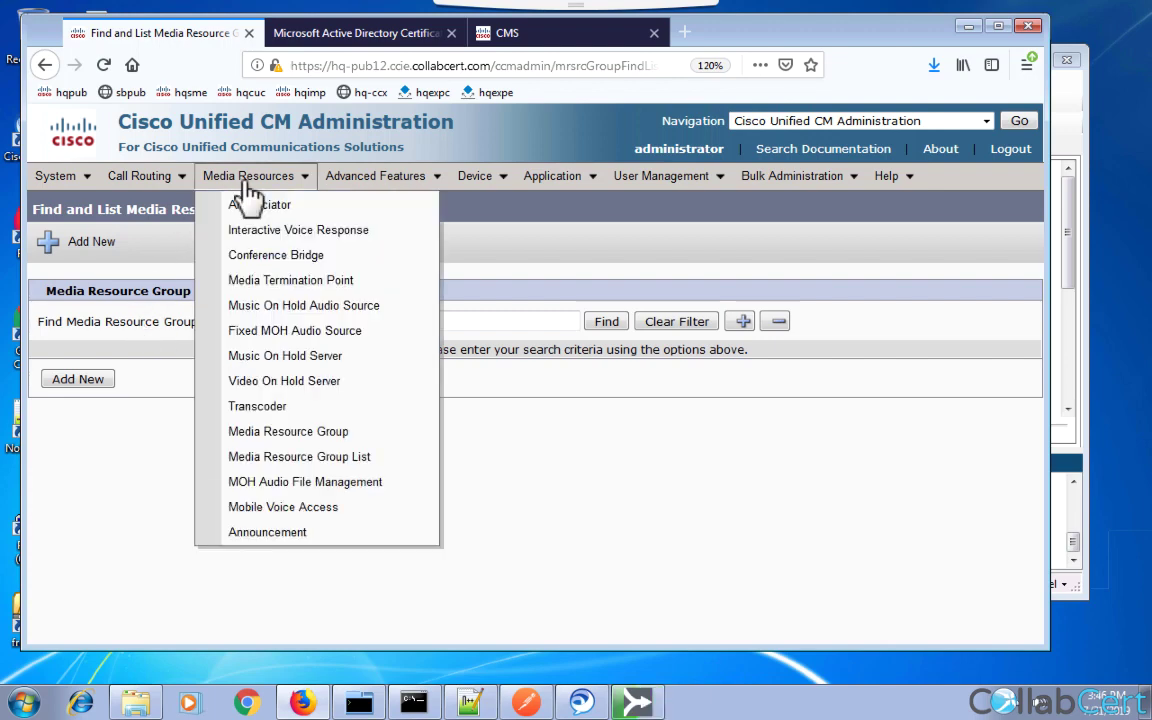
{"action": "left_click", "coordinate": [266, 258]}
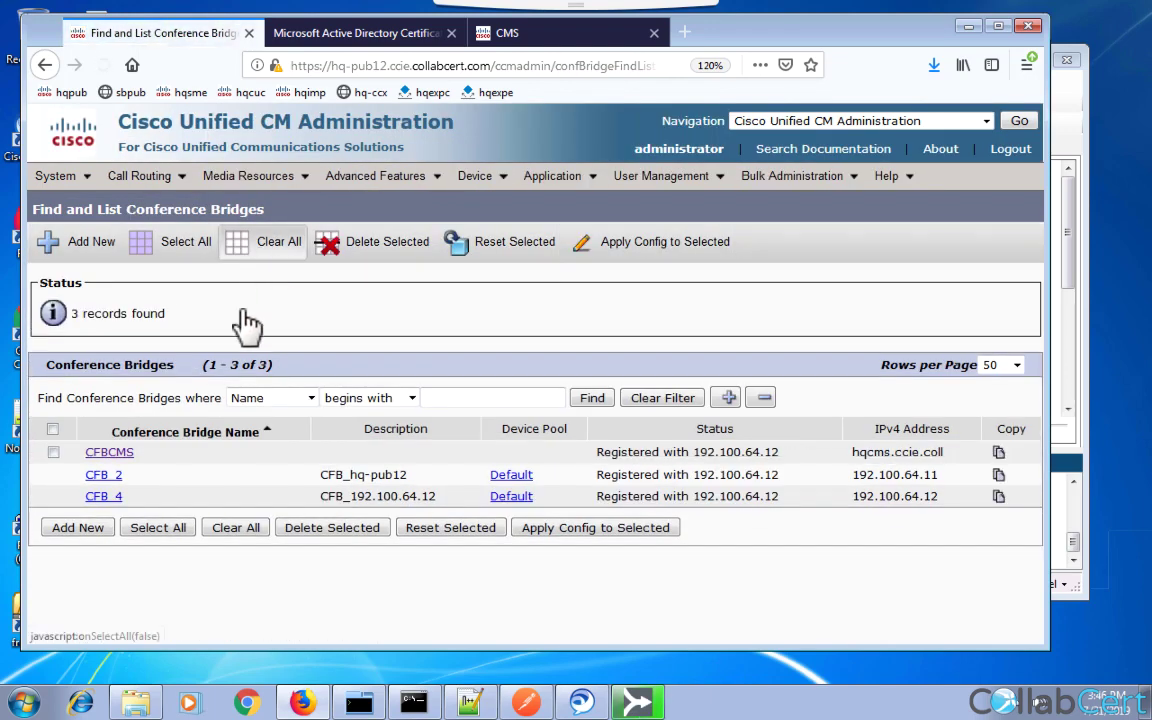
{"action": "left_click", "coordinate": [100, 538]}
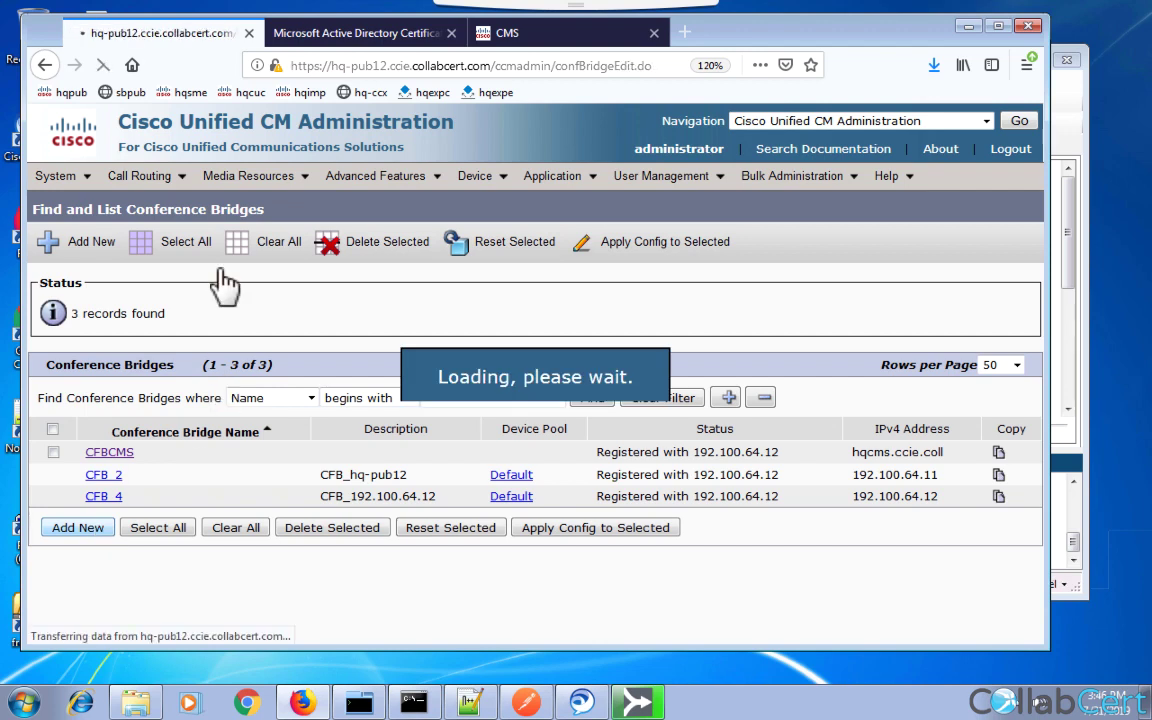
{"action": "left_click", "coordinate": [230, 182]}
{"action": "left_click", "coordinate": [288, 432]}
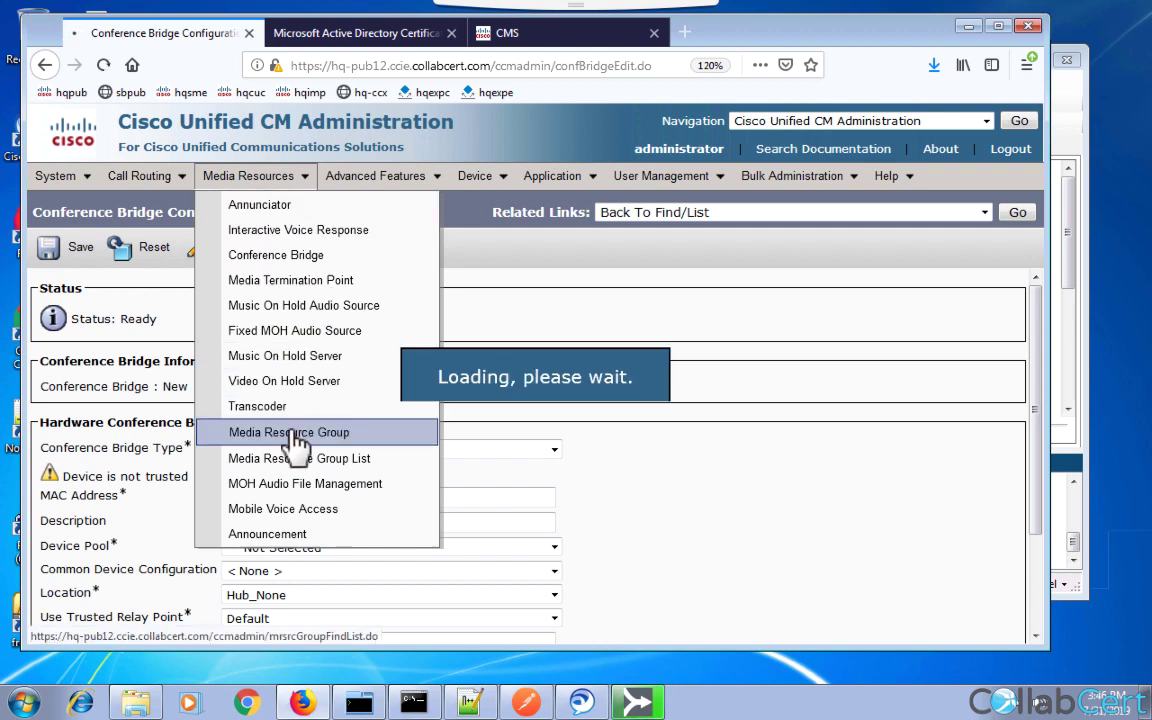
Name a new media resource group 'unused' and move CFB_2 and CFB_4 into it.
{"action": "left_click", "coordinate": [88, 380]}
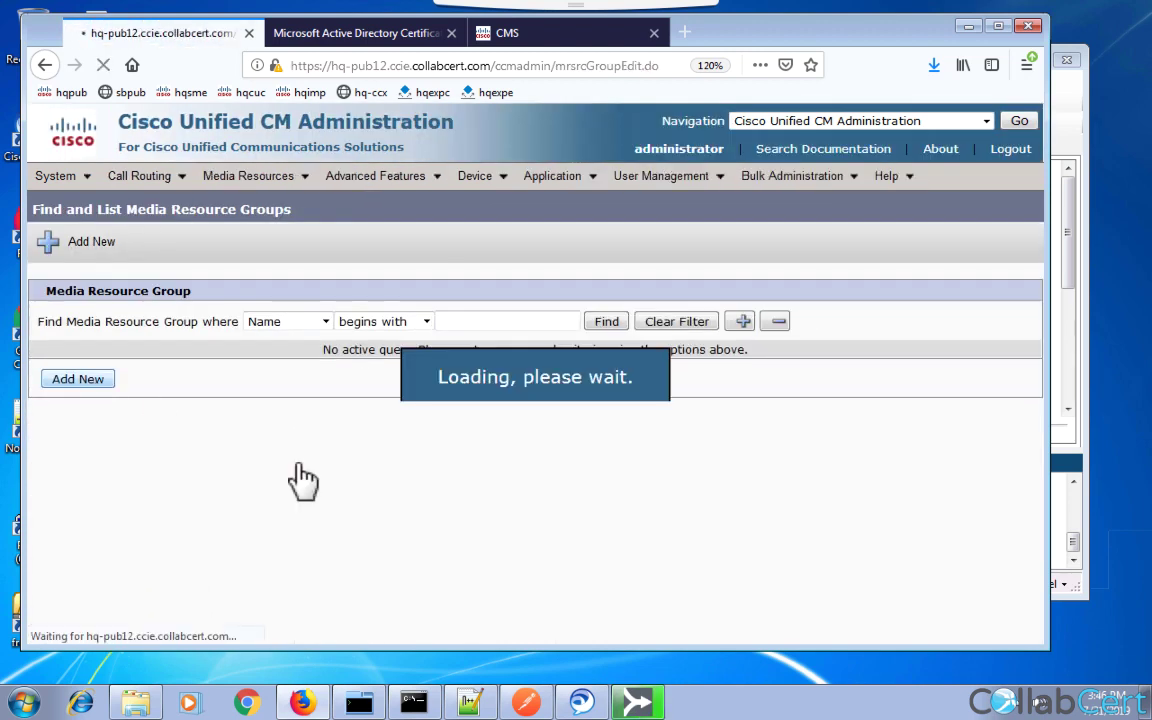
{"action": "type", "text": "unused"}
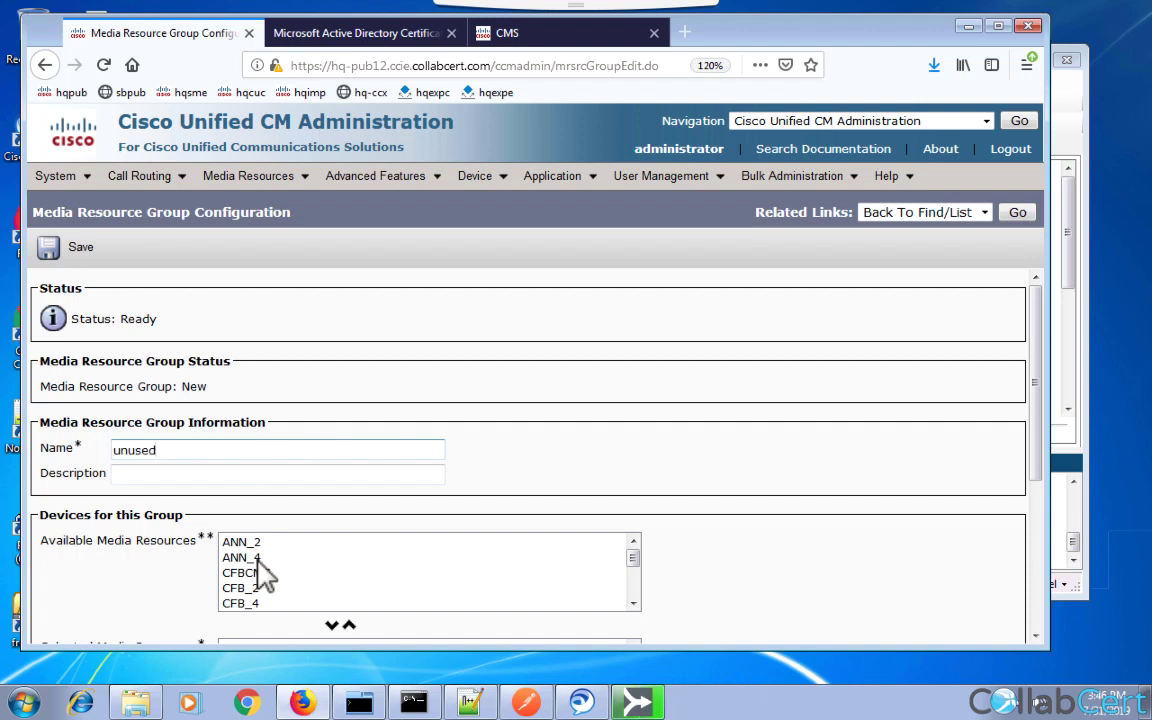
{"action": "left_click", "coordinate": [246, 588]}
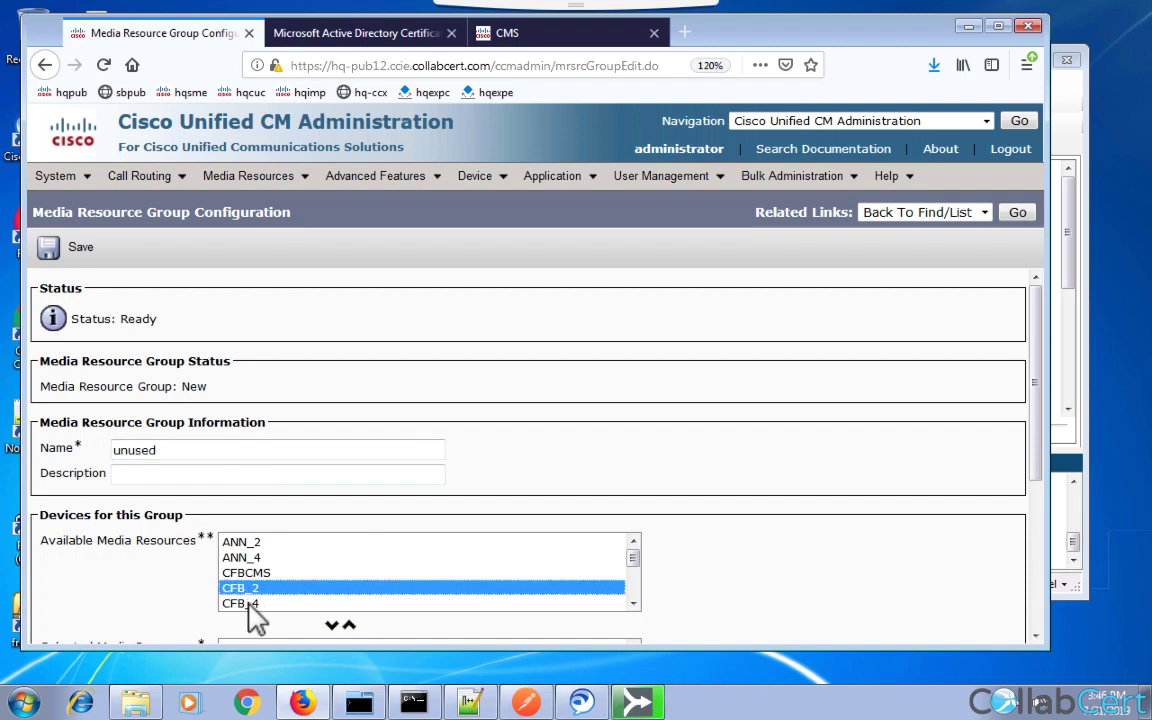
{"action": "left_click", "coordinate": [249, 604], "text": "shift"}
{"action": "left_click", "coordinate": [331, 625]}
Save the 'unused' group and confirm CFB_2 is listed among its members.
{"action": "scroll", "coordinate": [331, 620], "scroll_direction": "down", "scroll_amount": 1}
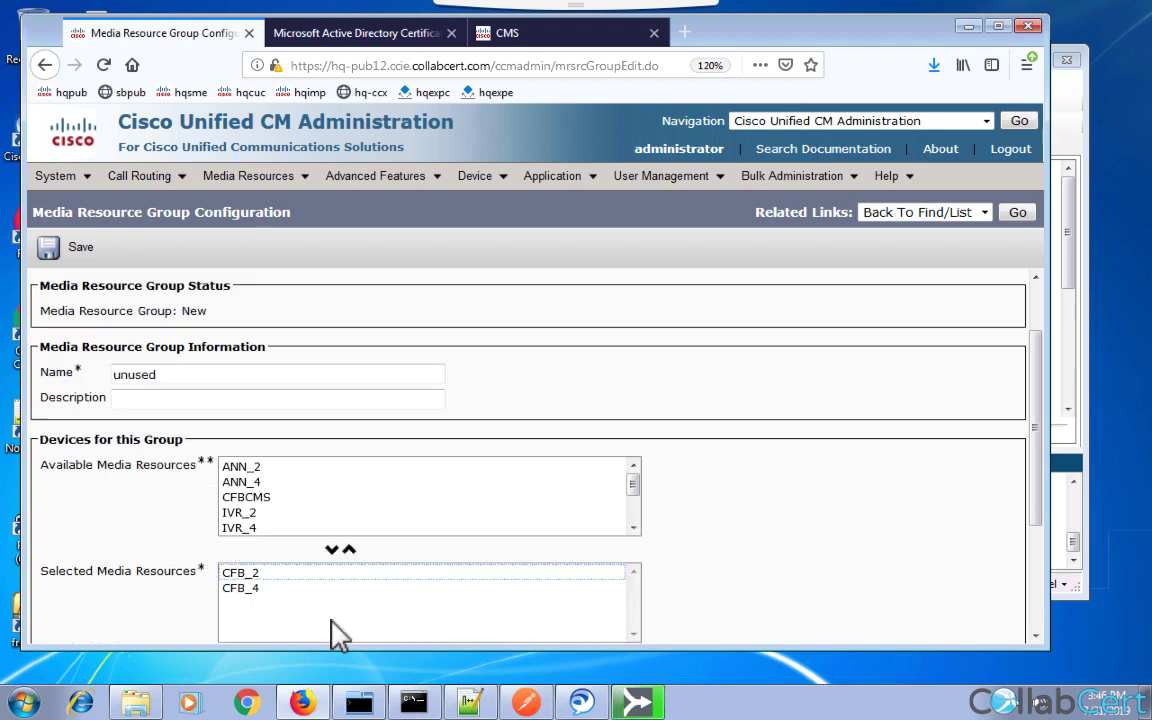
{"action": "left_click", "coordinate": [85, 257]}
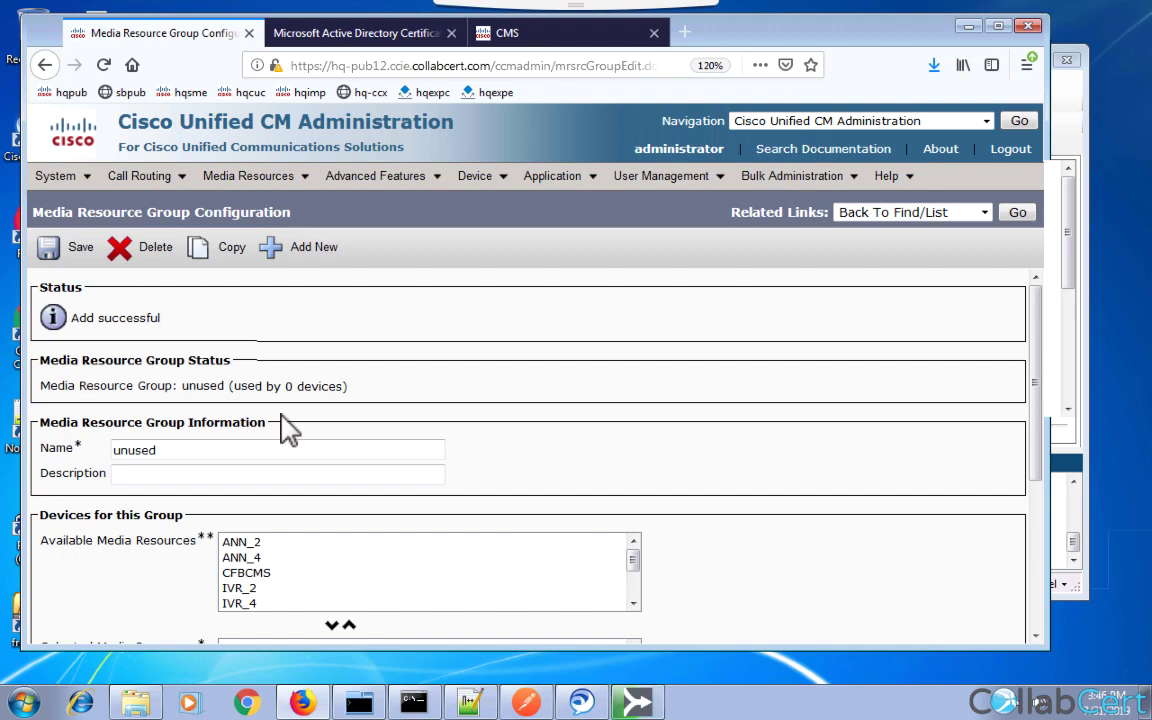
{"action": "scroll", "coordinate": [288, 427], "scroll_direction": "down", "scroll_amount": 2}
{"action": "left_click", "coordinate": [275, 556]}
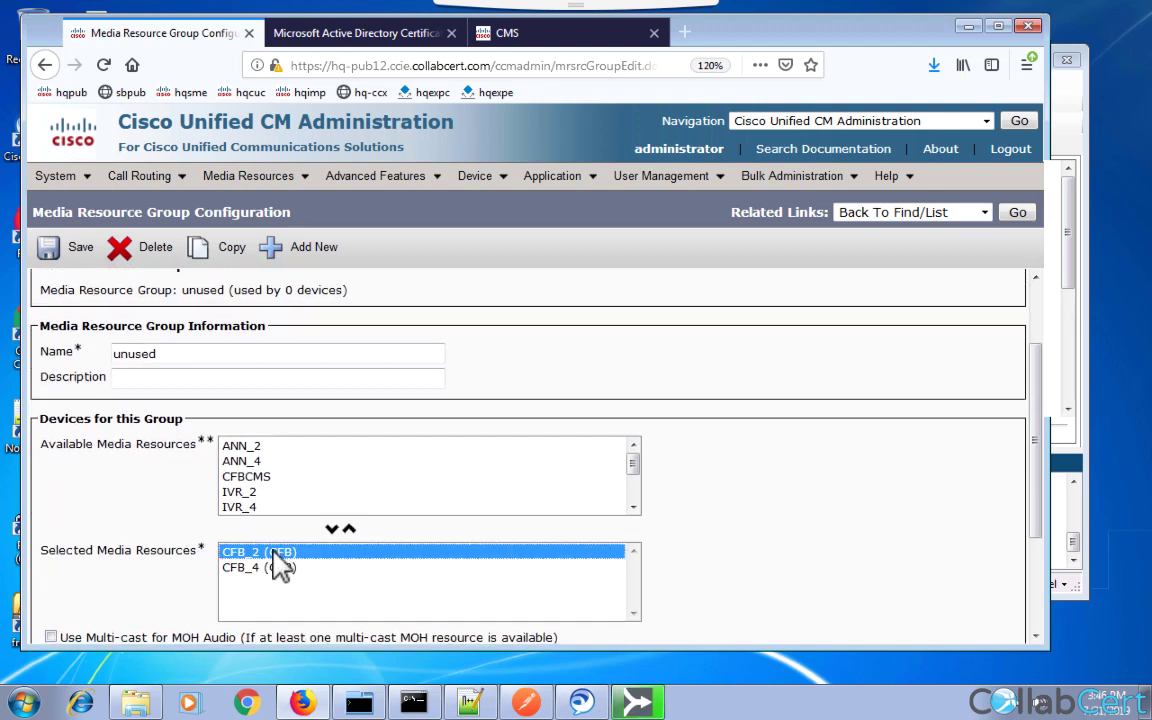
{"action": "left_click", "coordinate": [270, 566]}
{"action": "left_click", "coordinate": [262, 554]}
{"action": "left_click", "coordinate": [266, 561]}
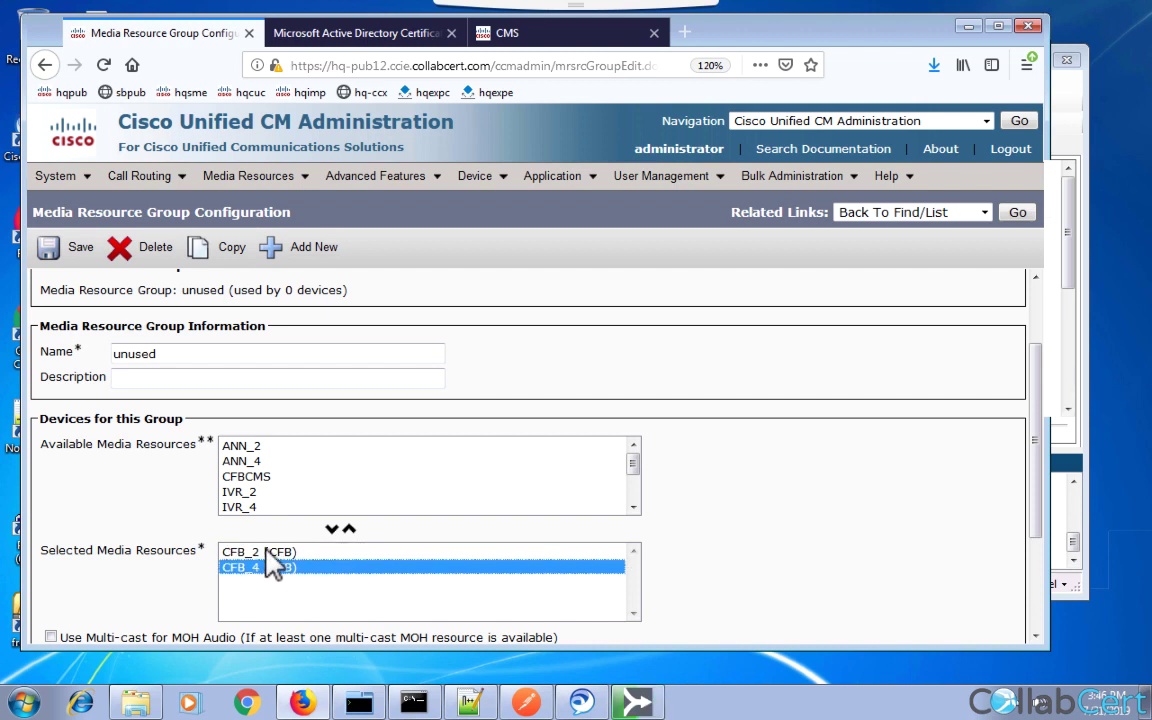
{"action": "left_click", "coordinate": [268, 555]}
{"action": "left_click", "coordinate": [148, 354]}
{"action": "double_click", "coordinate": [148, 354]}
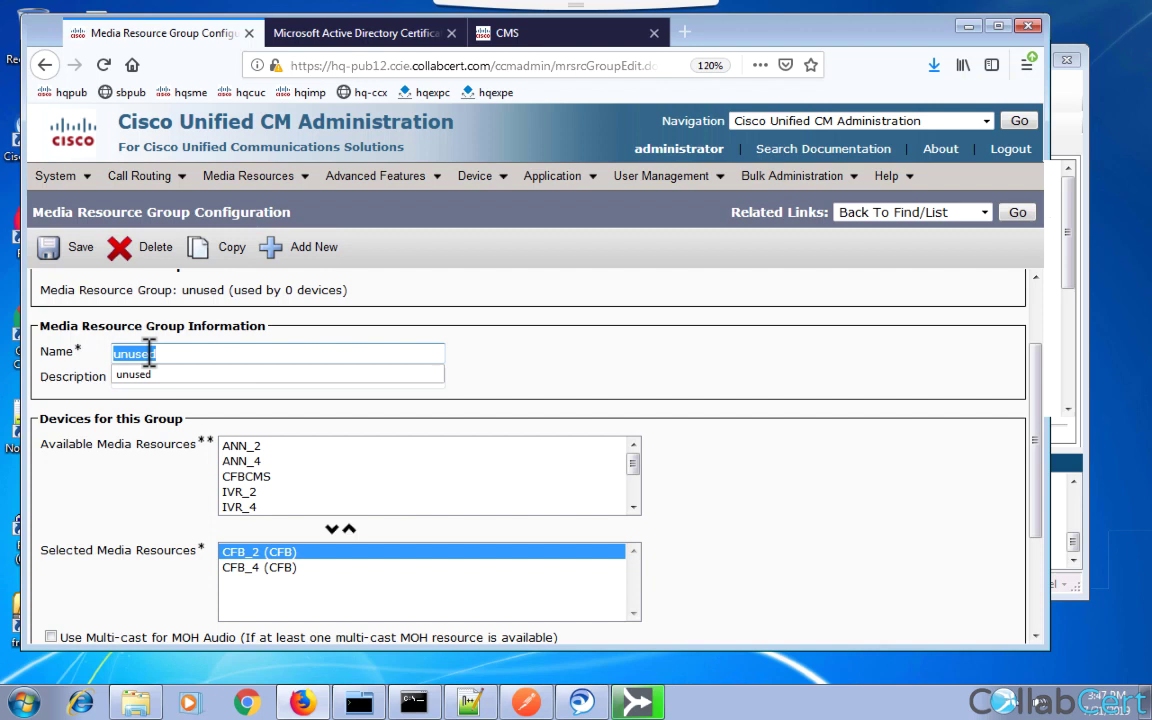
{"action": "key", "text": "Escape"}
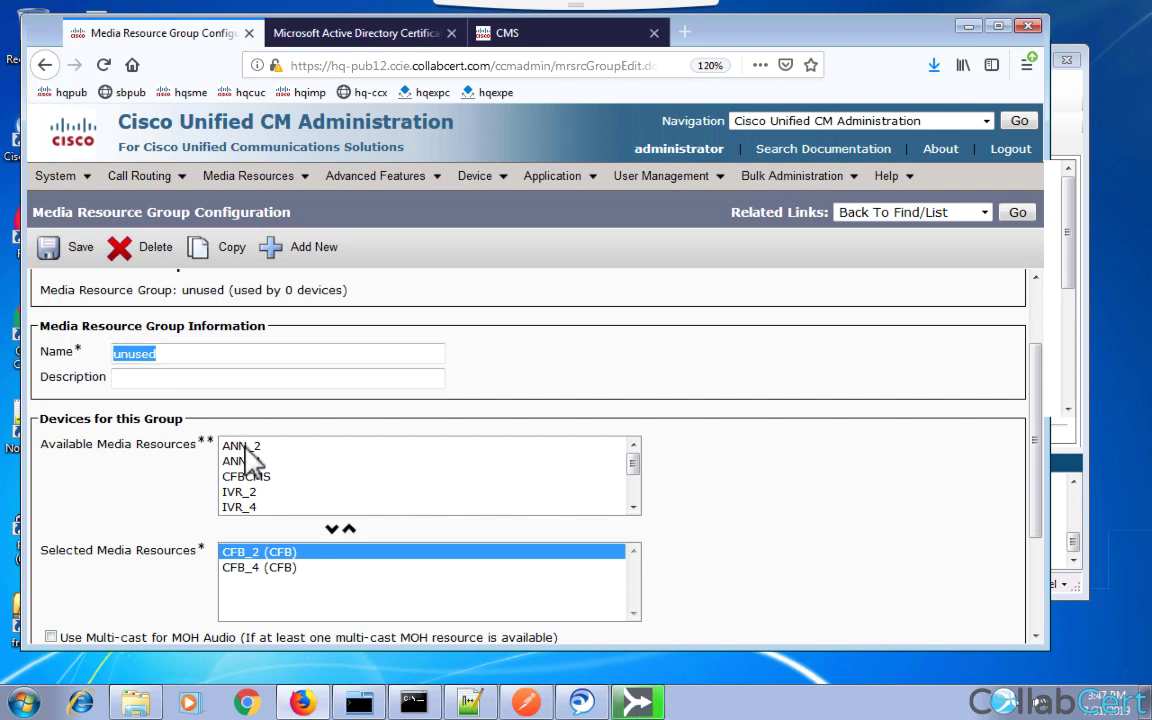
{"action": "left_click", "coordinate": [244, 447]}
{"action": "left_click", "coordinate": [250, 474]}
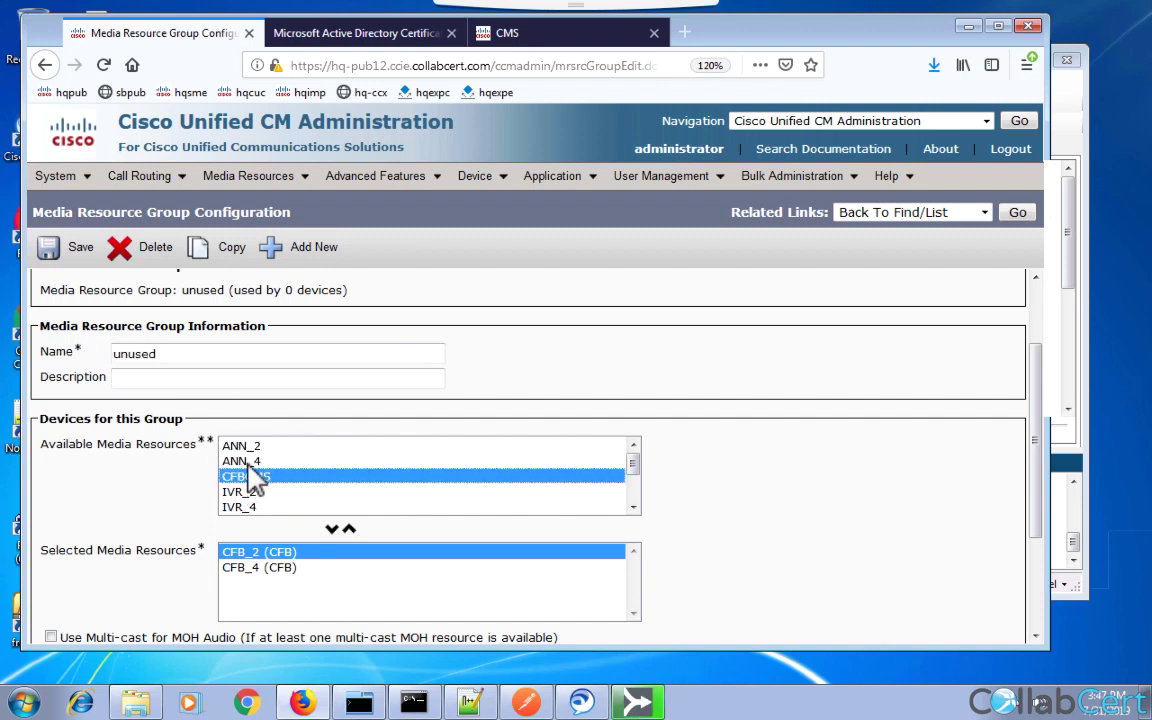
{"action": "left_click", "coordinate": [633, 507]}
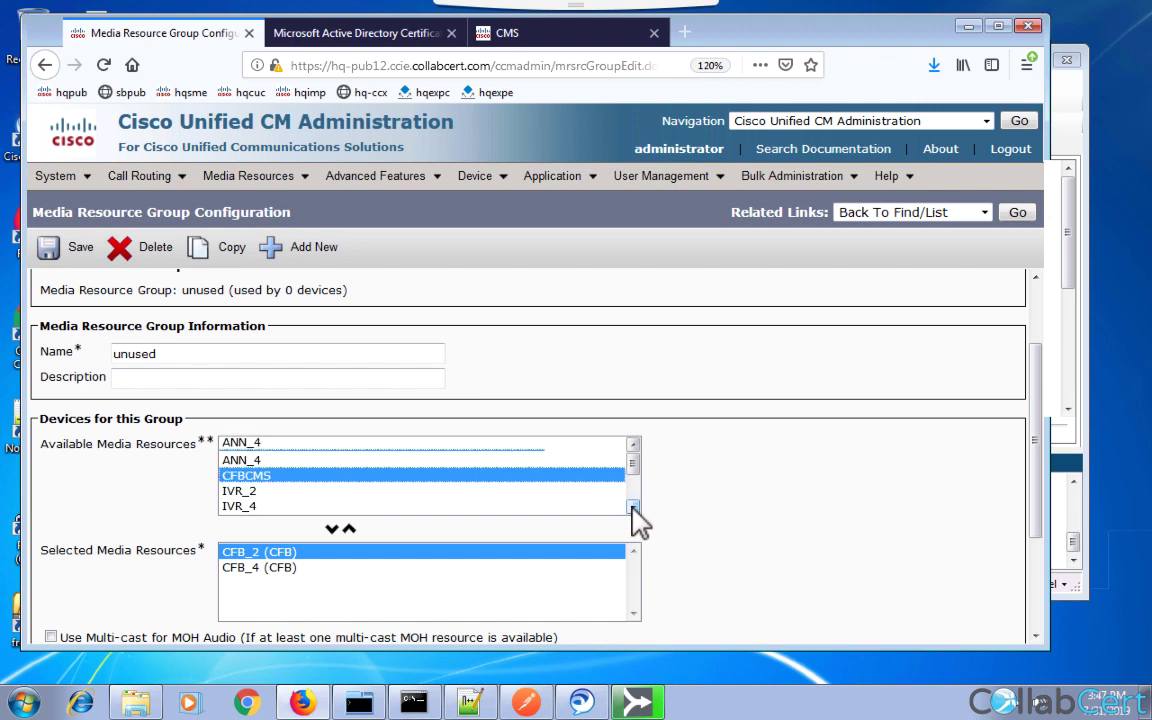
{"action": "left_click", "coordinate": [633, 507]}
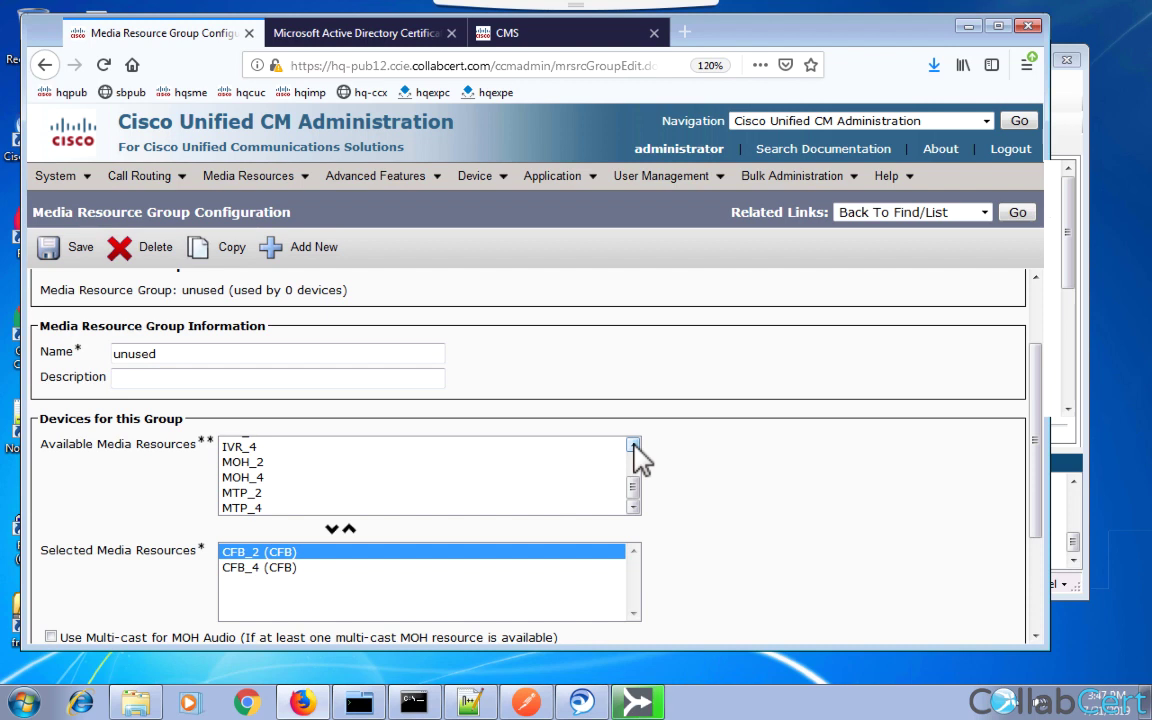
{"action": "scroll", "coordinate": [633, 445], "scroll_direction": "up", "scroll_amount": 2}
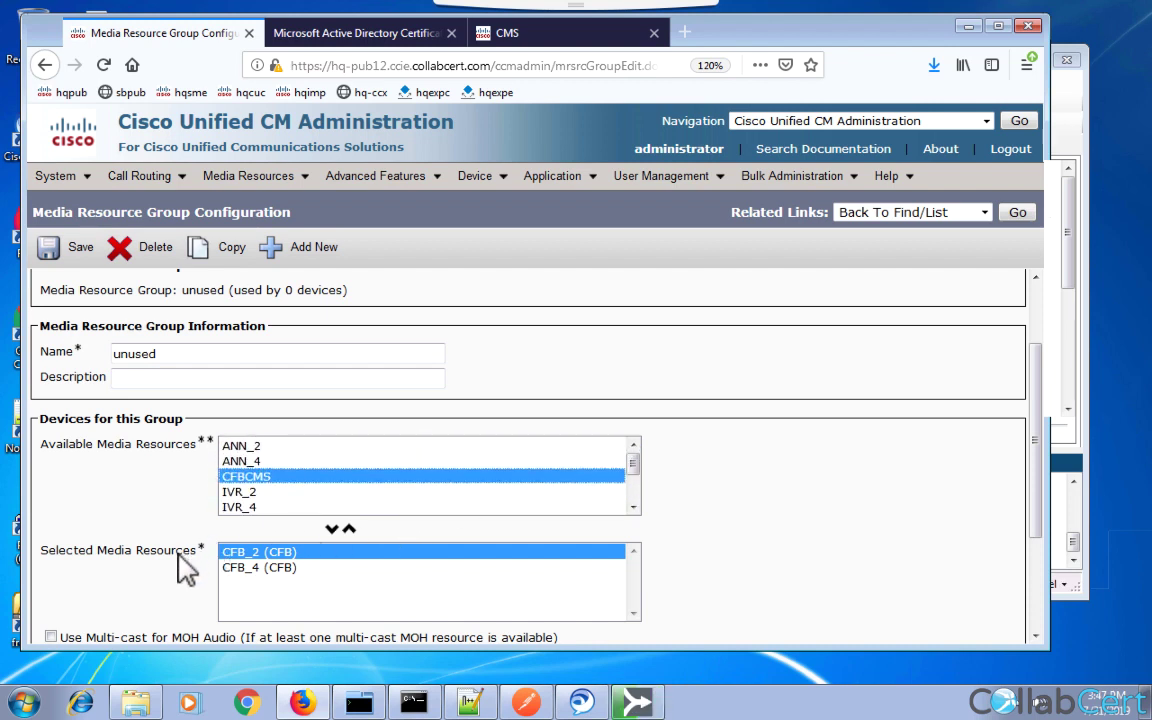
{"action": "left_click", "coordinate": [282, 566]}
{"action": "left_click", "coordinate": [283, 554]}
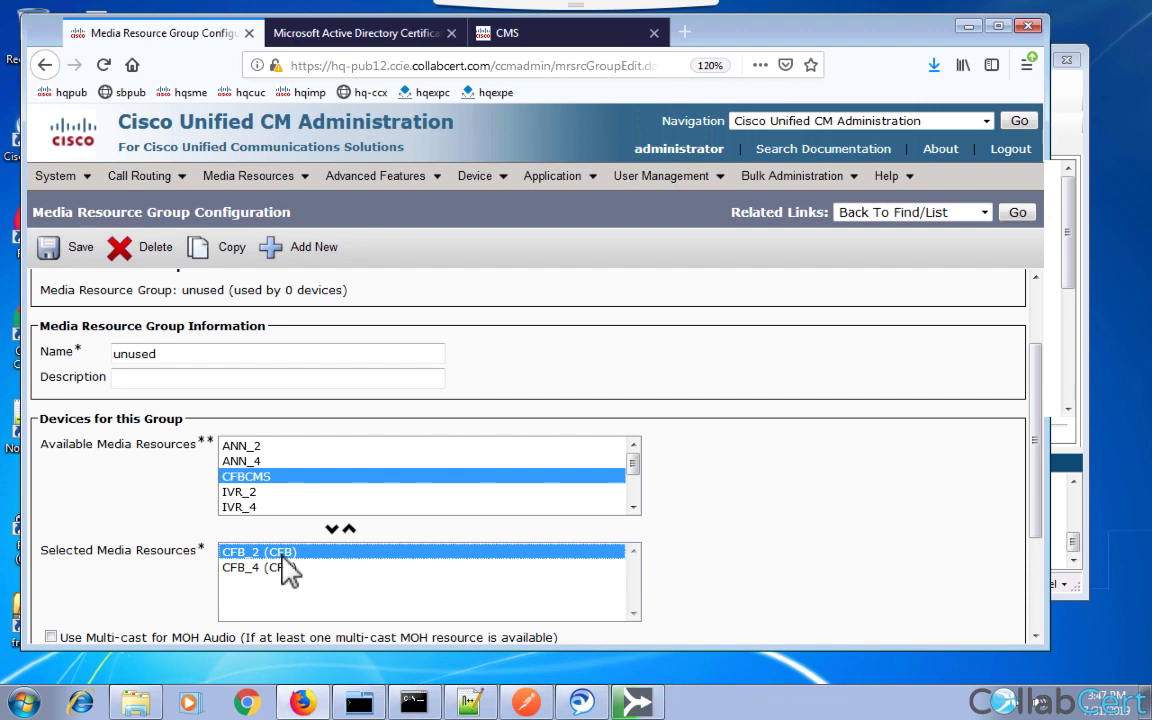
{"action": "left_click", "coordinate": [145, 352]}
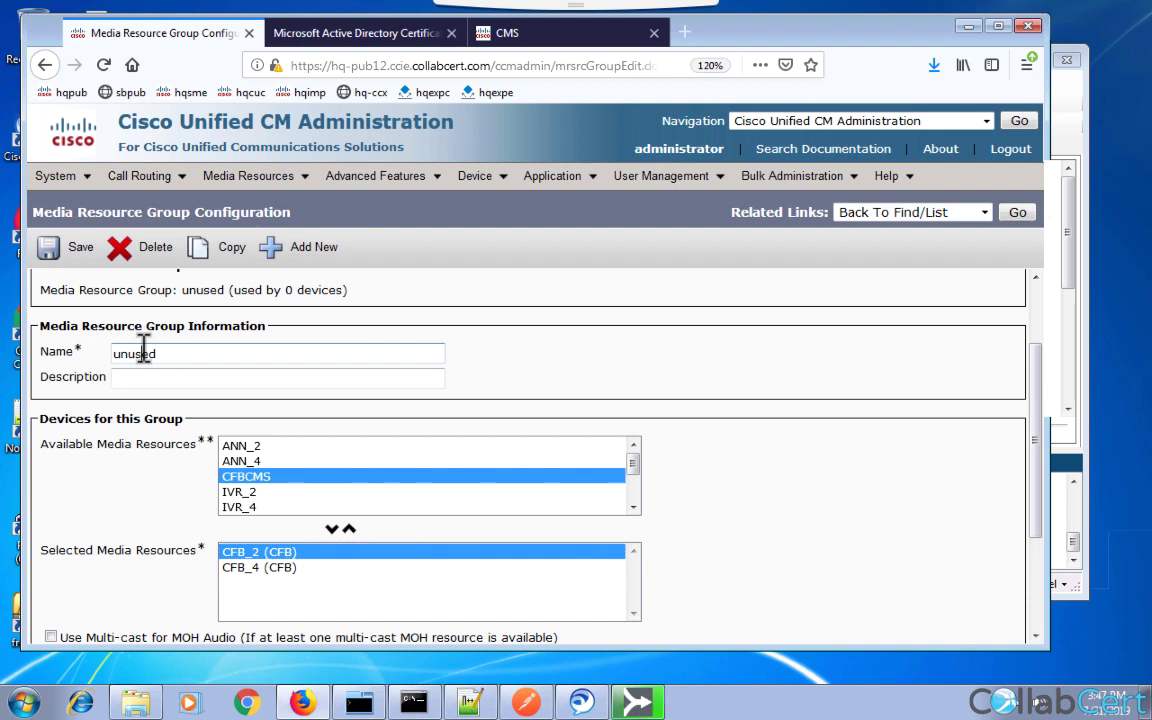
{"action": "double_click", "coordinate": [145, 352]}
{"action": "left_click", "coordinate": [452, 357]}
{"action": "key", "text": "ctrl+Left"}
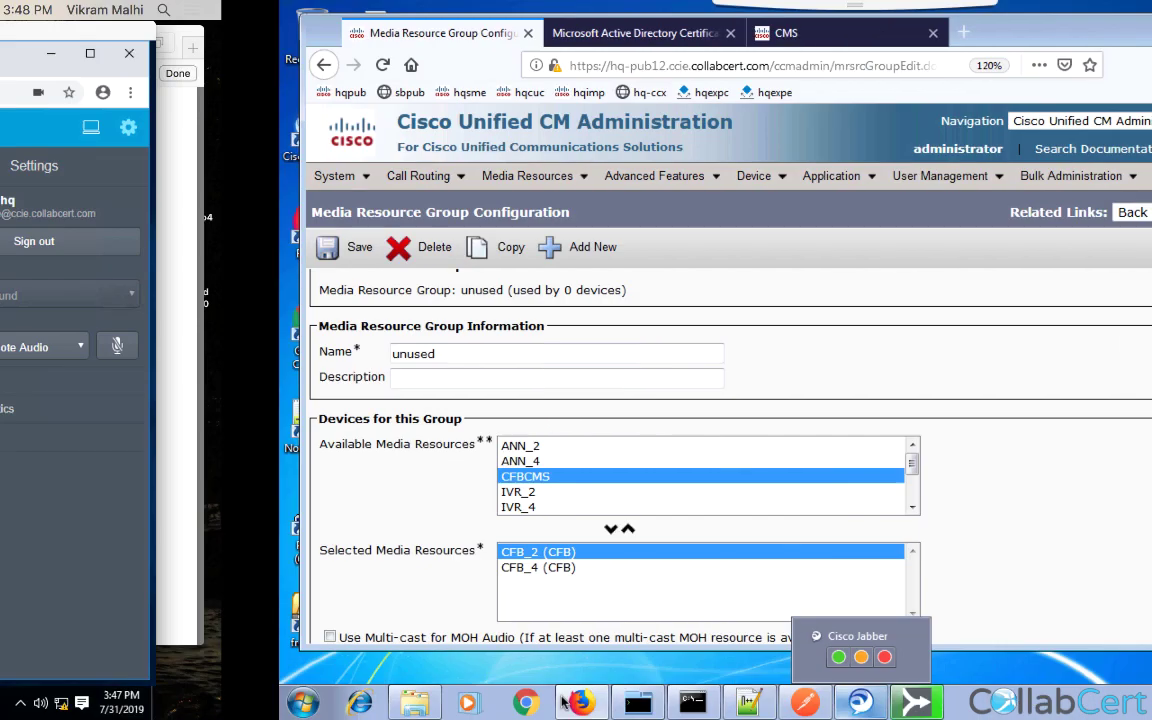
{"action": "mouse_move", "coordinate": [604, 705]}
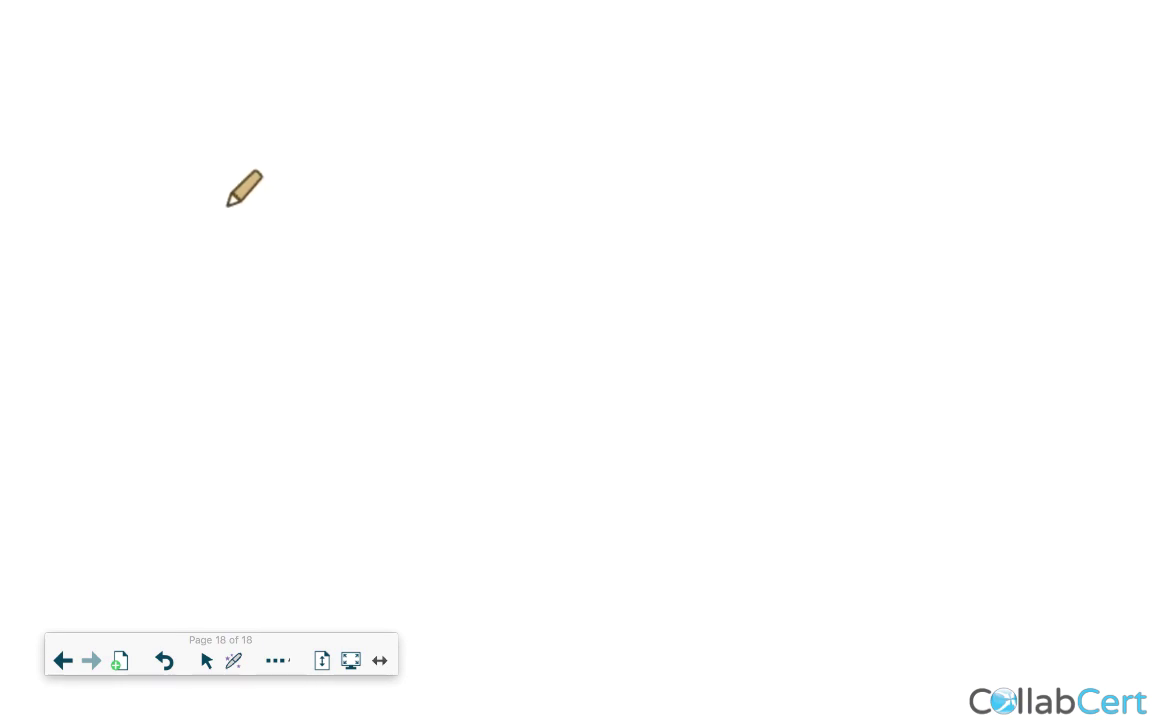
{"action": "left_click_drag", "start_coordinate": [228, 206], "coordinate": [274, 215]}
{"action": "mouse_move", "coordinate": [286, 211]}
{"action": "left_mouse_down"}
{"action": "mouse_move", "coordinate": [287, 225]}
{"action": "mouse_move", "coordinate": [314, 200]}
{"action": "mouse_move", "coordinate": [352, 203]}
{"action": "left_mouse_up"}
{"action": "left_click", "coordinate": [369, 226]}
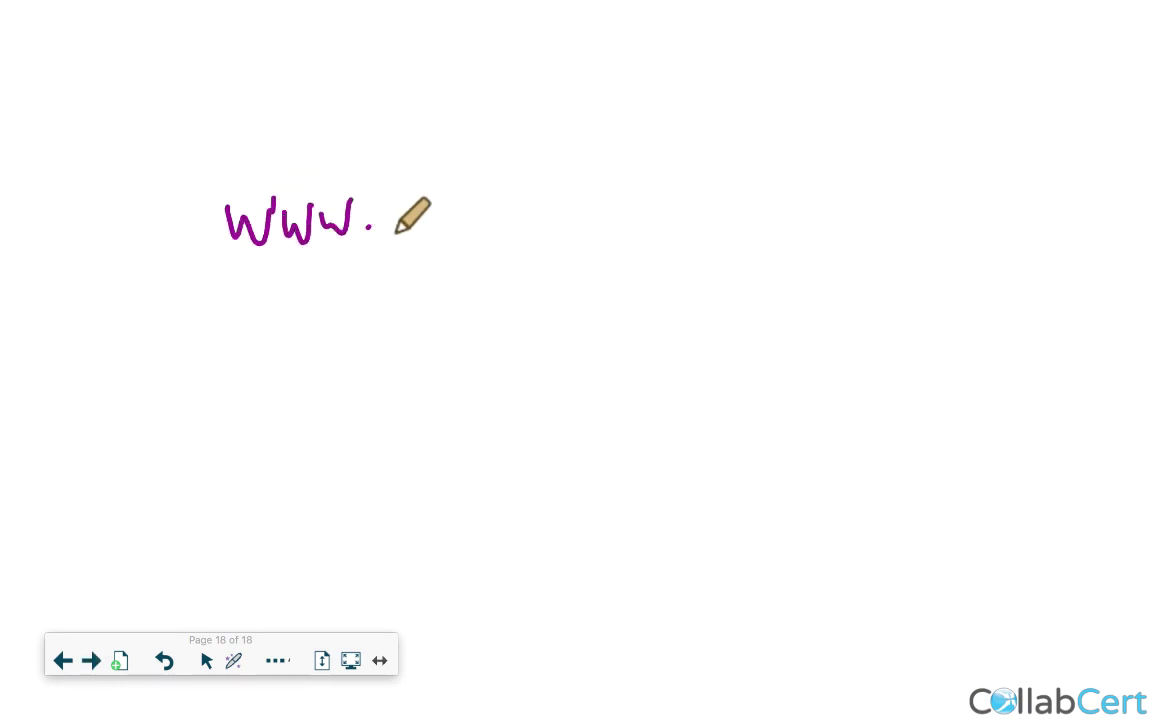